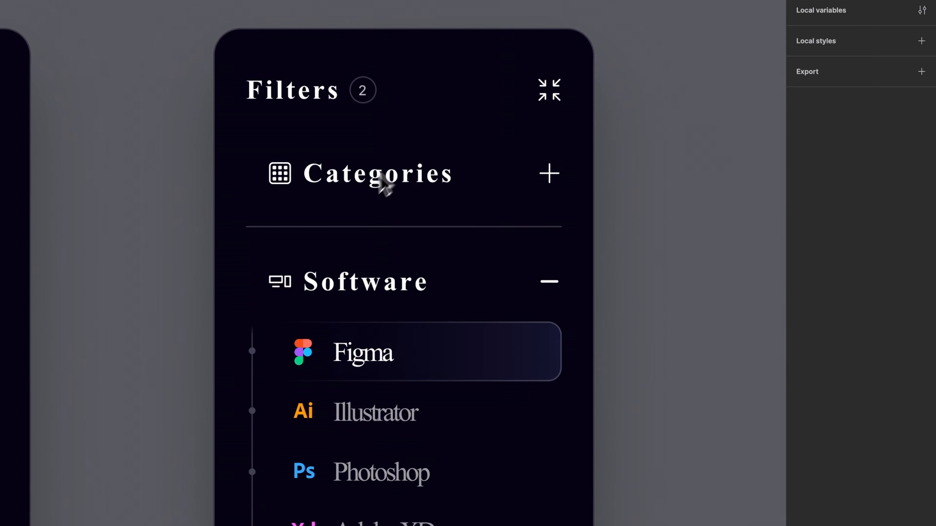
Step: Change the Categories heading's font using the font search "geo" and paste its properties onto the Software heading
click(376, 173)
click(825, 146)
text(geo)
click(676, 249)
click(689, 194)
click(365, 281)
key(ctrl+alt+v)
click(710, 355)
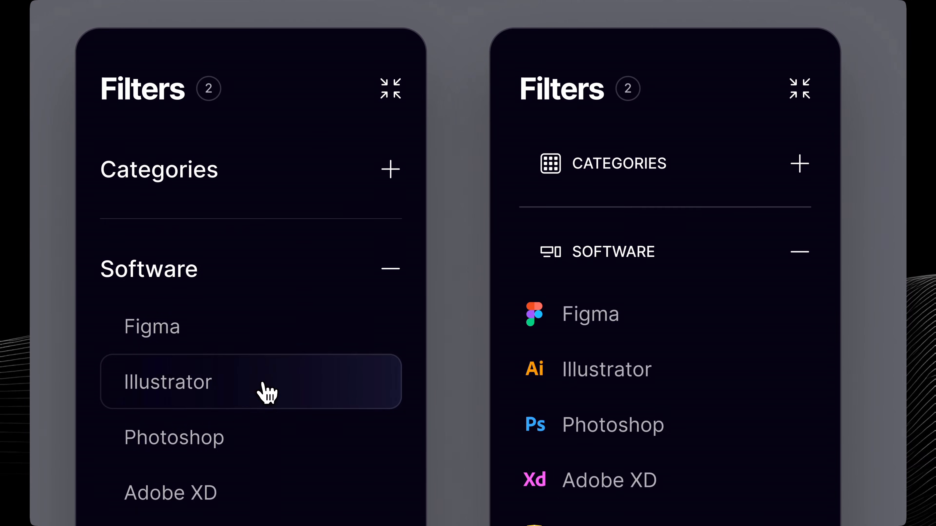
Step: Test the hover and selected states of the software rows and timeline checkboxes in the Filters menu designs
click(264, 390)
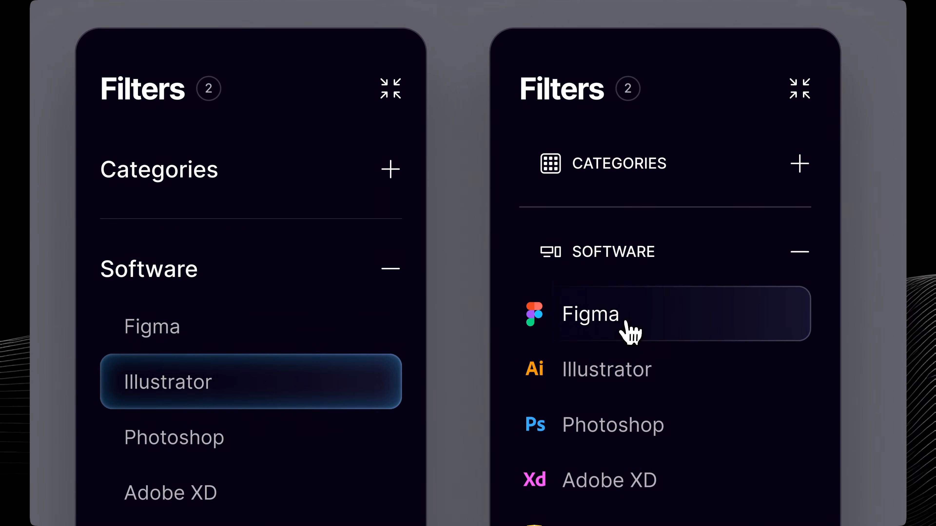
click(643, 373)
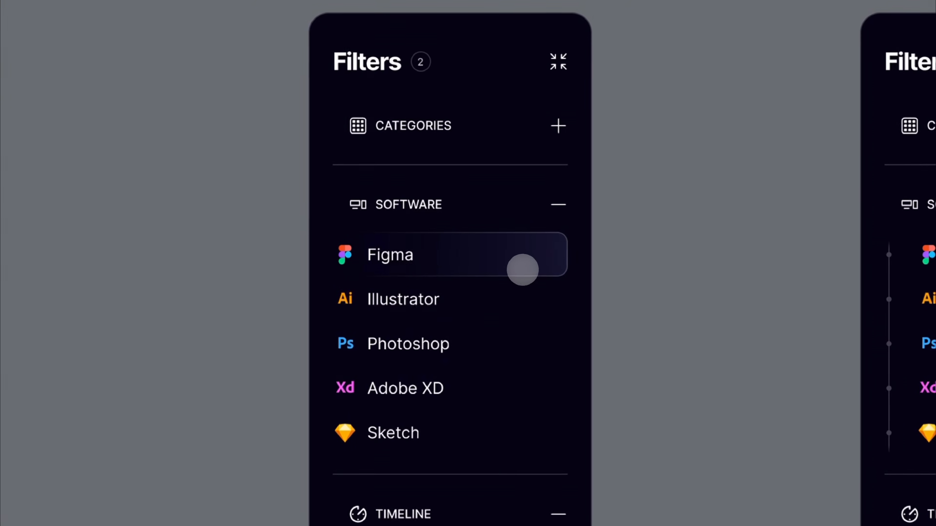
click(391, 161)
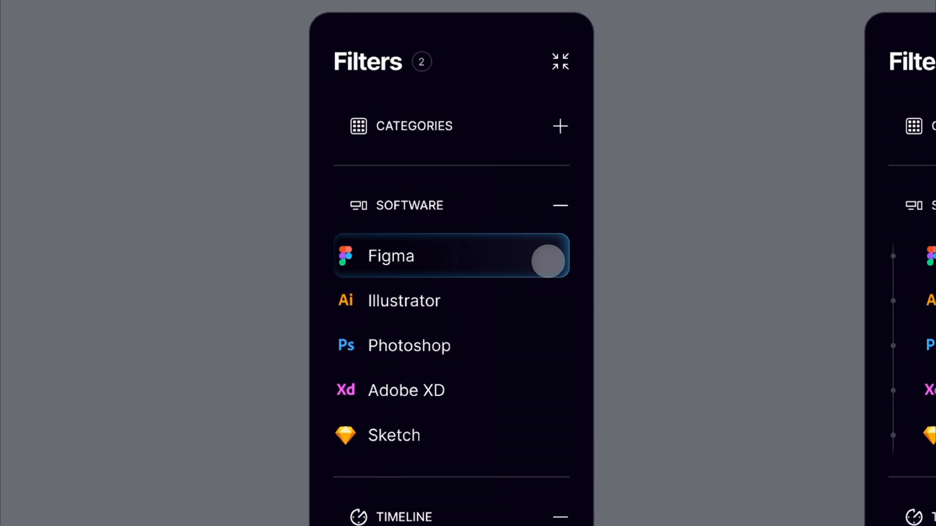
click(542, 293)
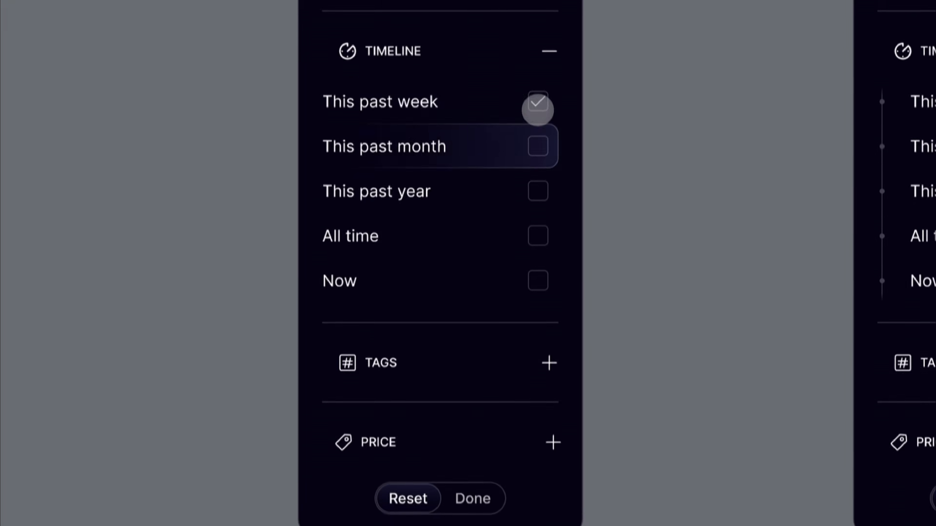
click(542, 427)
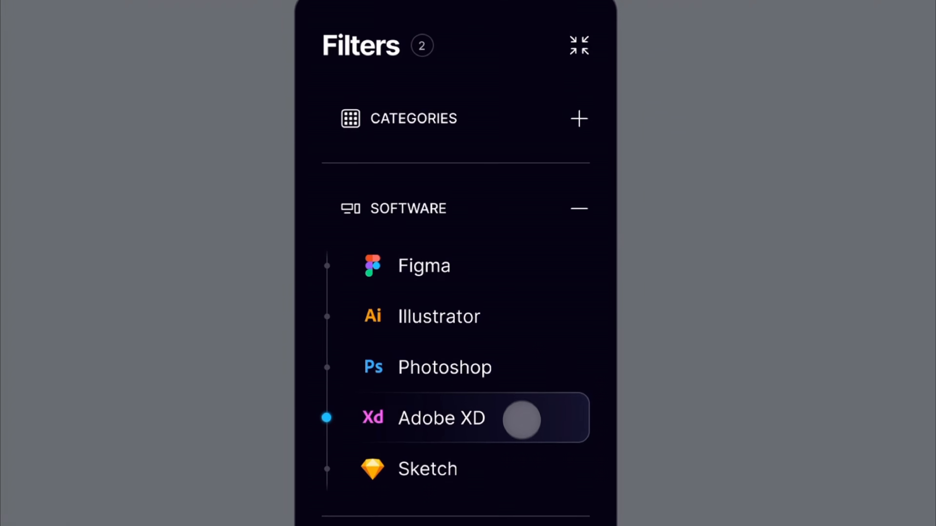
click(534, 275)
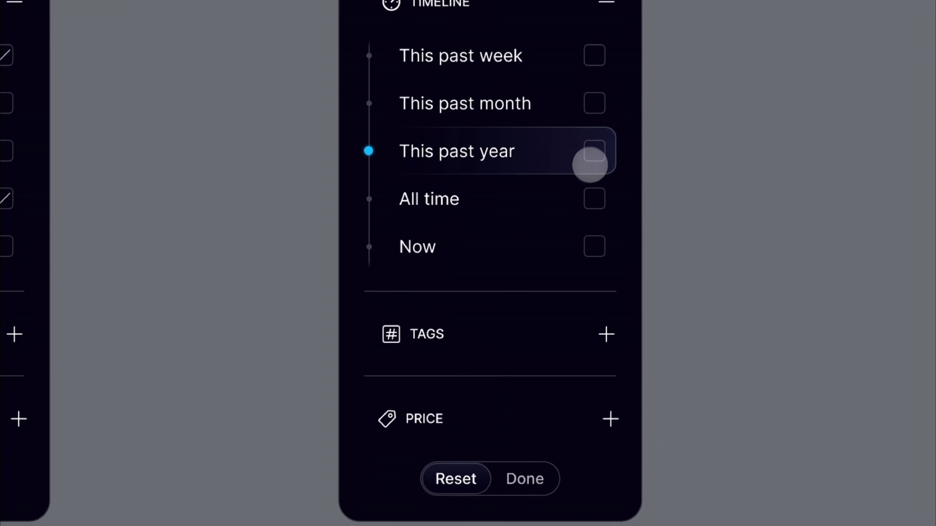
click(589, 162)
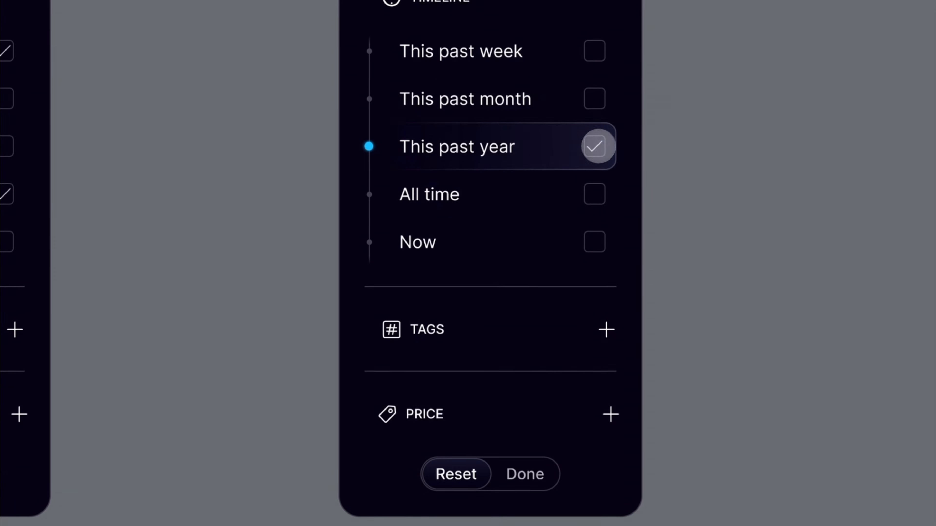
click(596, 56)
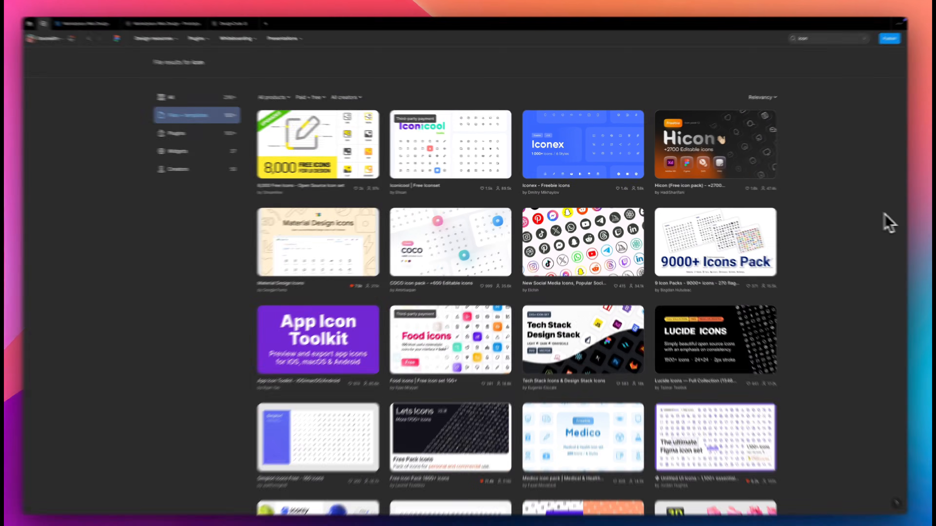
Step: Browse the community file results for icon sets
scroll(467, 263, down, 6)
scroll(468, 263, down, 4)
scroll(468, 263, down, 4)
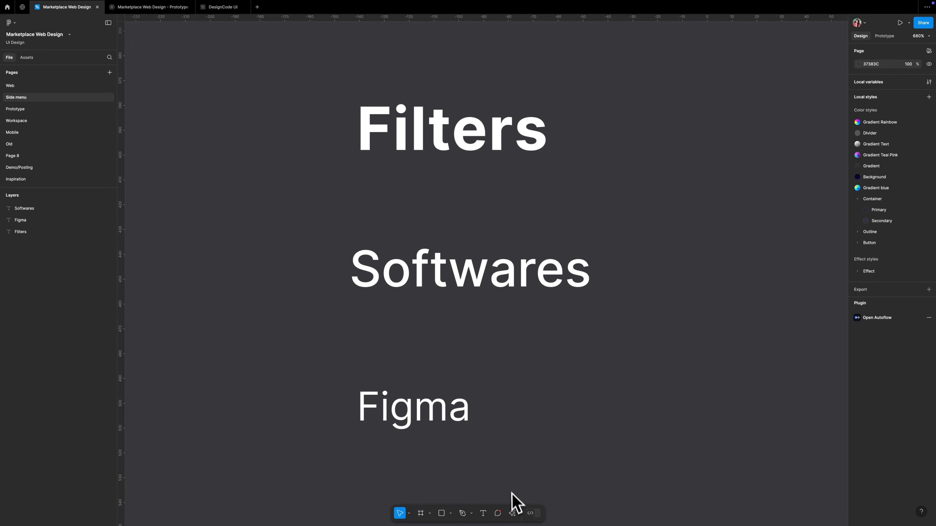
Step: Find the Computer icon component with the asset search "computer" and place it in front of the Softwares text
click(513, 514)
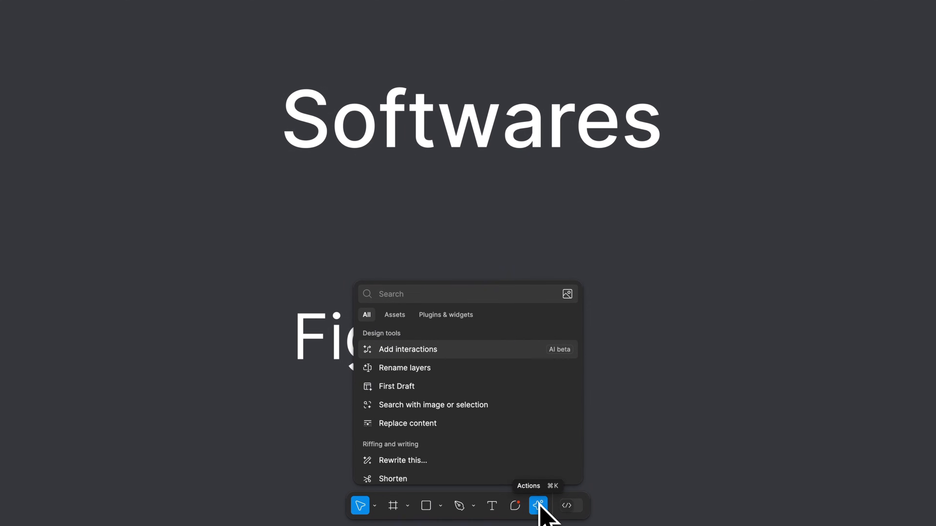
text(computer)
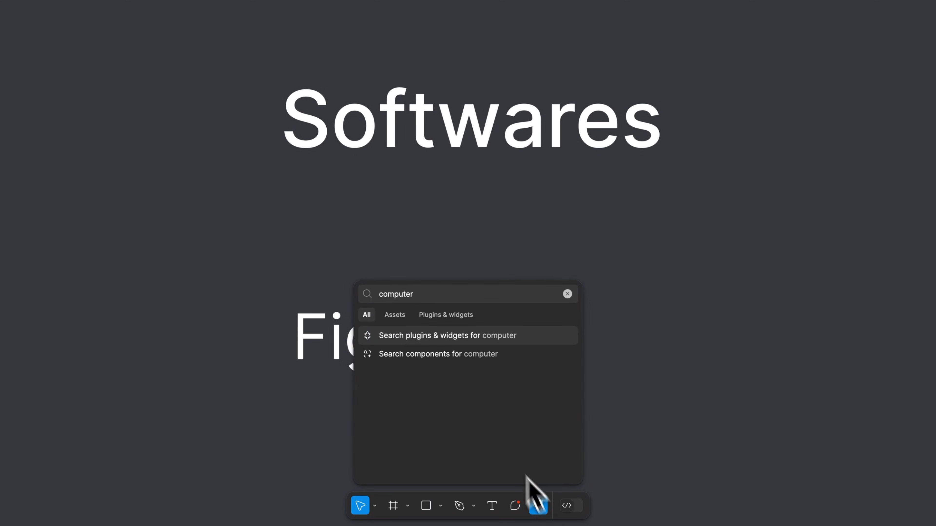
click(395, 315)
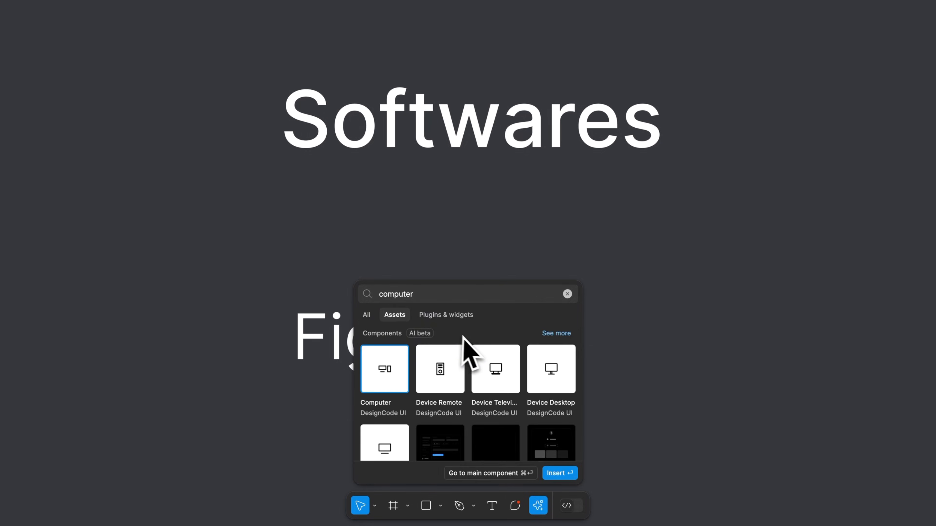
drag(387, 377, 193, 123)
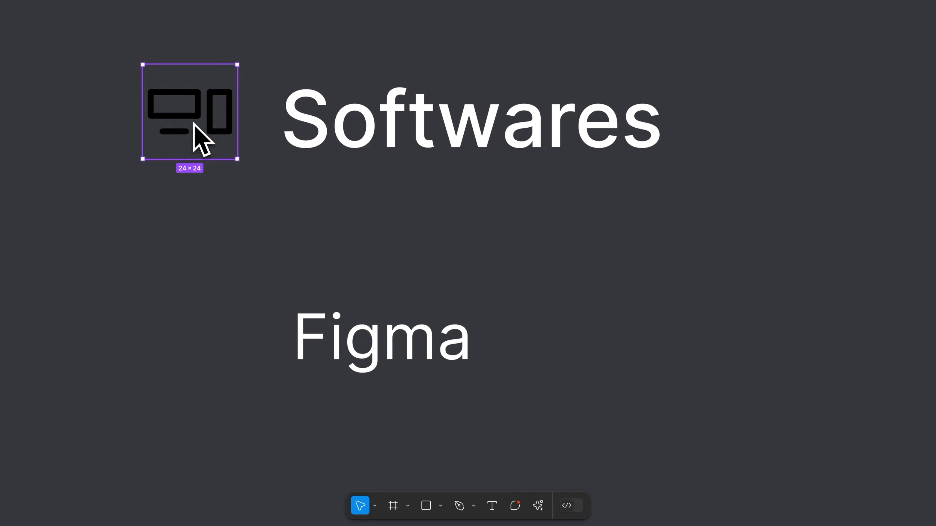
Step: Find the Plus Thin icon component with the asset search "plus" and place it after the Softwares text
click(538, 506)
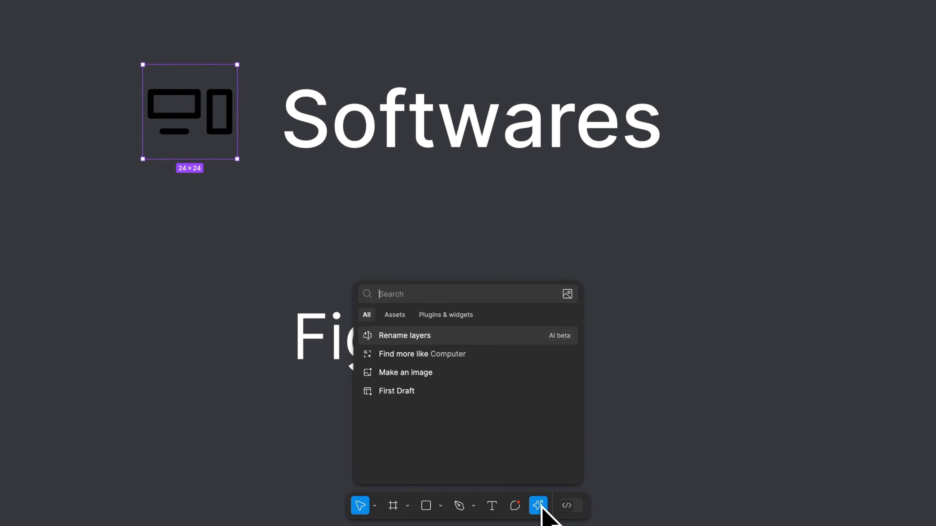
text(plus)
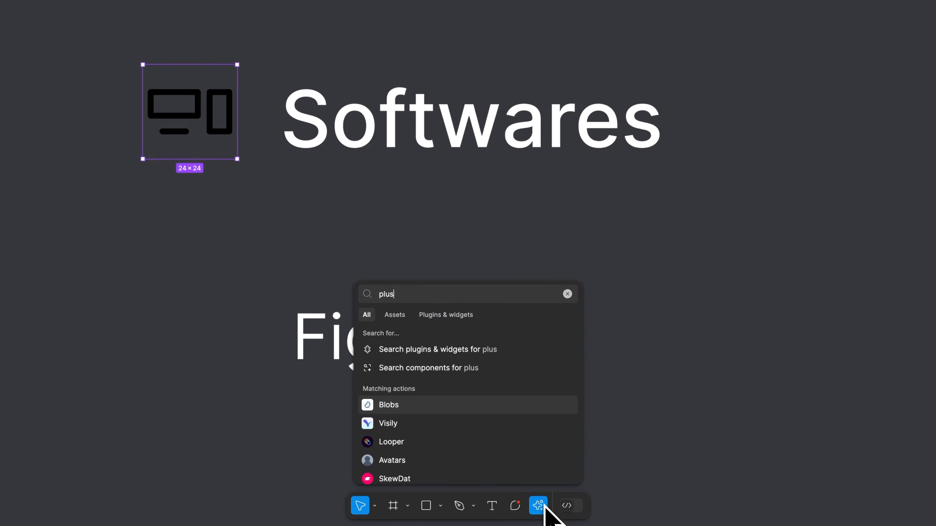
click(395, 316)
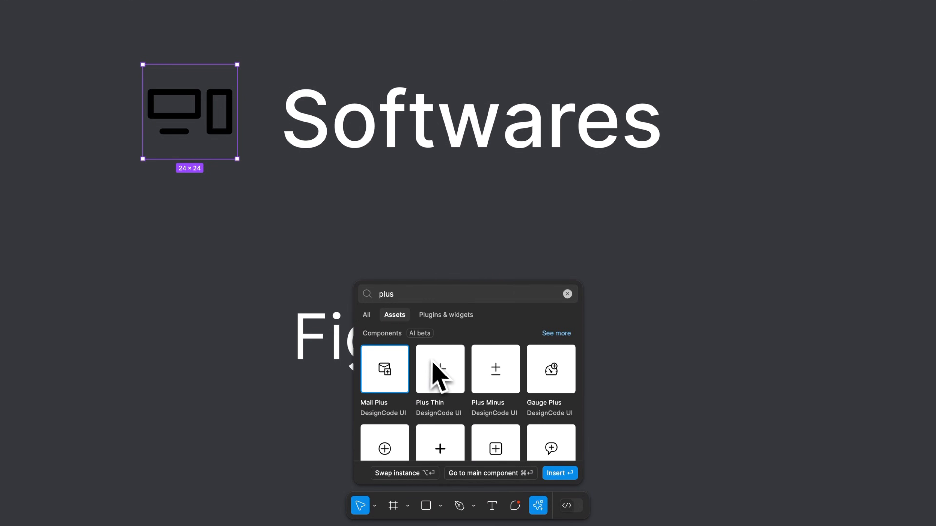
drag(445, 380, 775, 121)
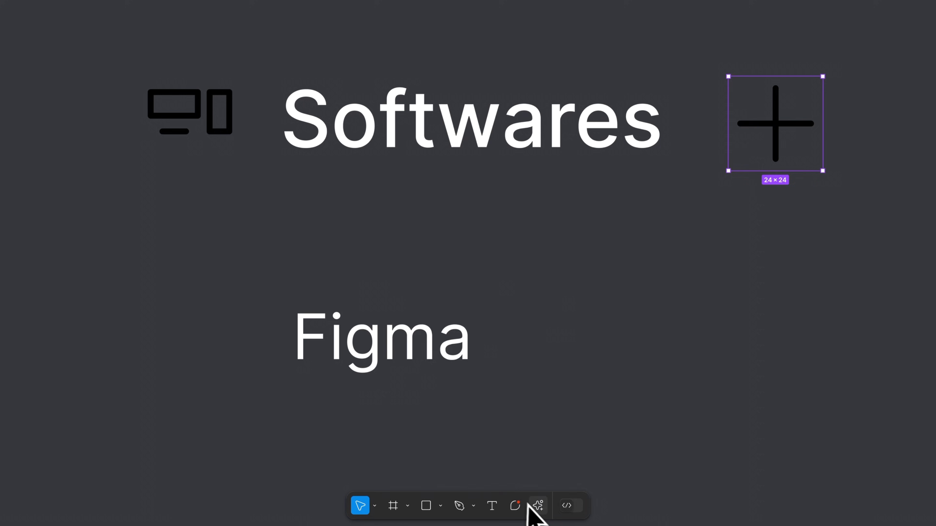
Step: Place the Marketplace Logo component in front of the Figma text and switch its logo variant to Figma
click(538, 507)
click(396, 316)
text(logo)
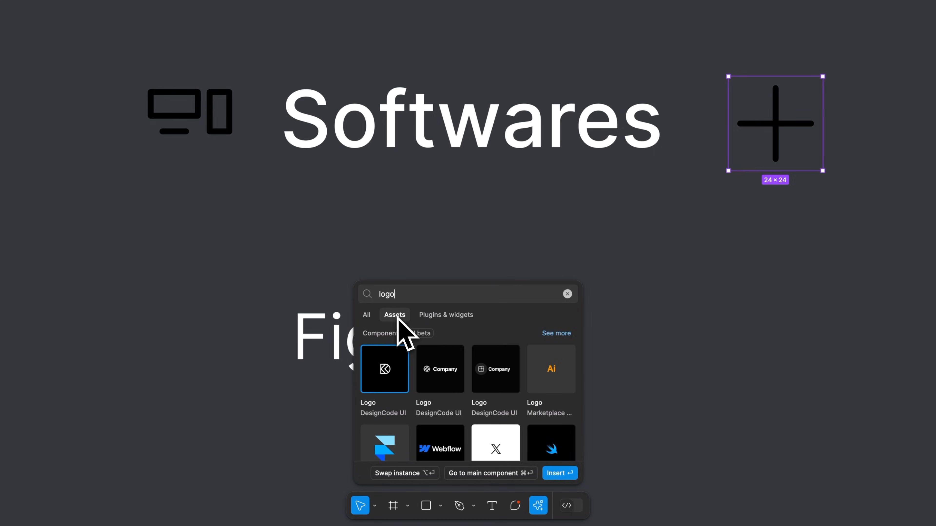
drag(560, 363, 240, 295)
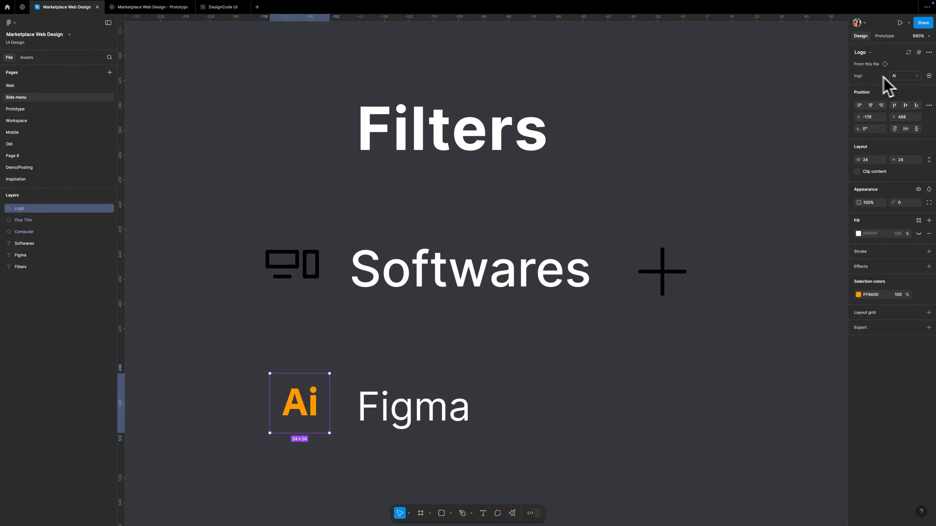
click(891, 107)
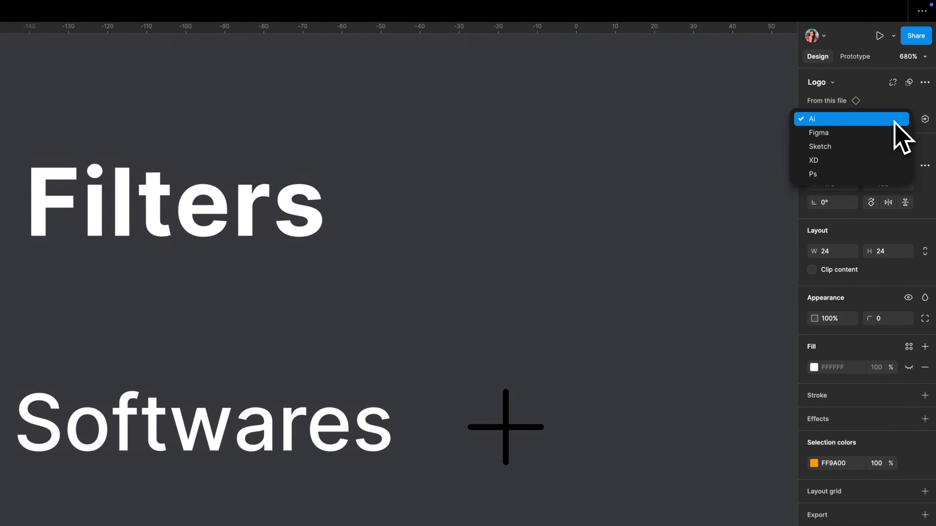
click(831, 134)
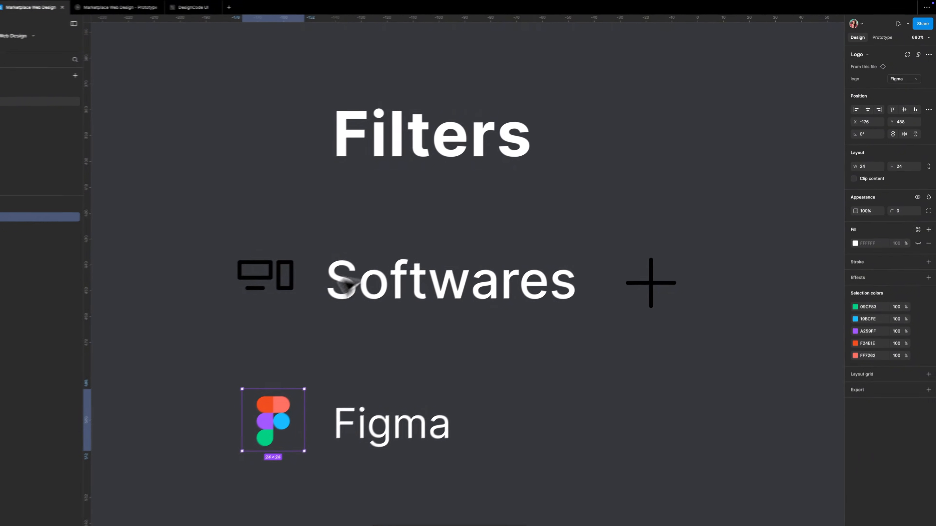
Step: Recolor the computer icon with the Text/Primary library color
click(296, 268)
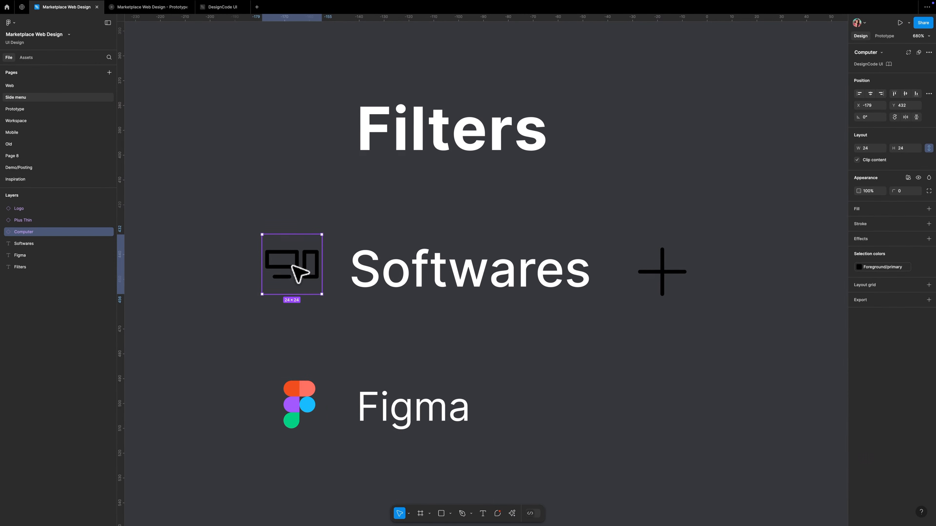
click(886, 267)
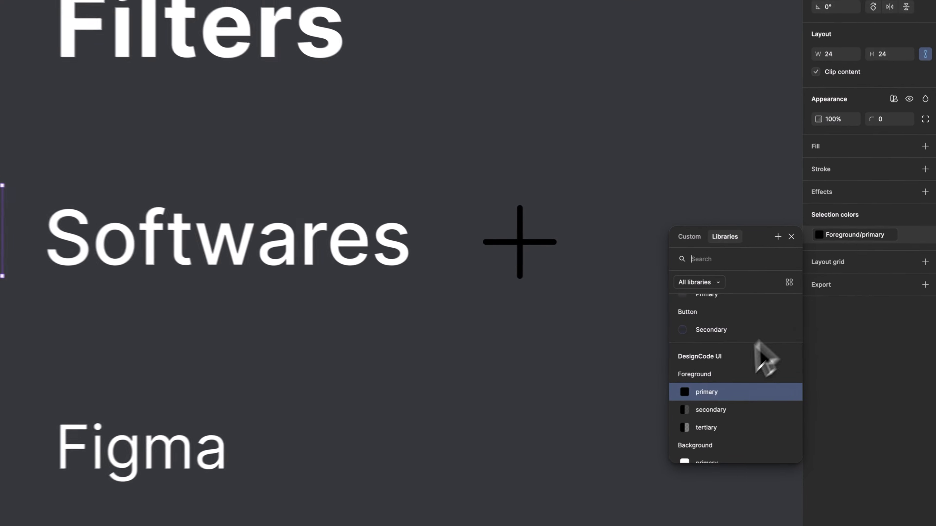
scroll(702, 395, down, 8)
scroll(696, 402, down, 5)
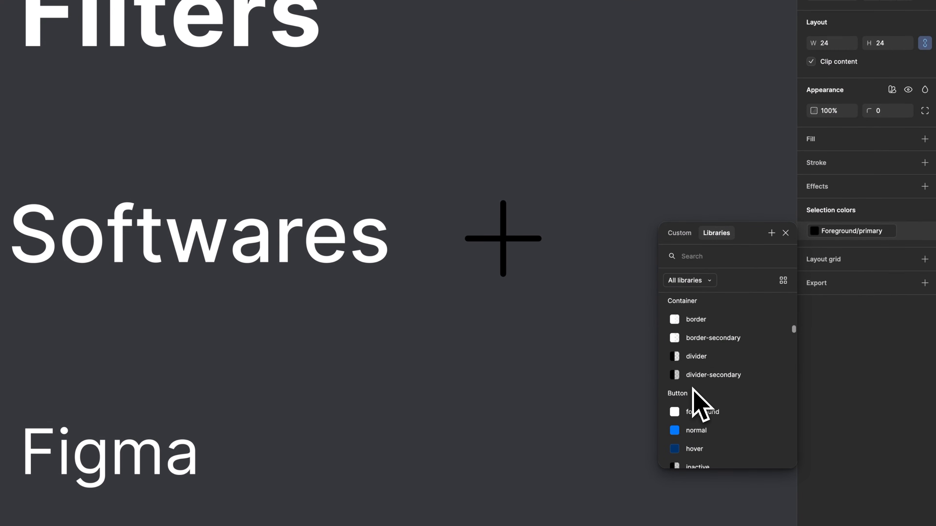
scroll(693, 389, up, 12)
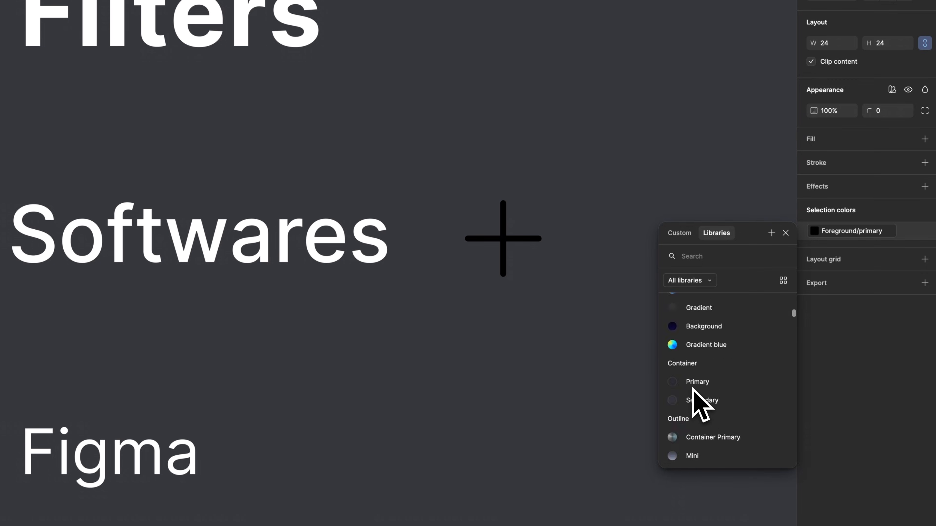
click(713, 385)
Step: Recolor the plus icon with the Text/Primary library color and deselect it
click(501, 257)
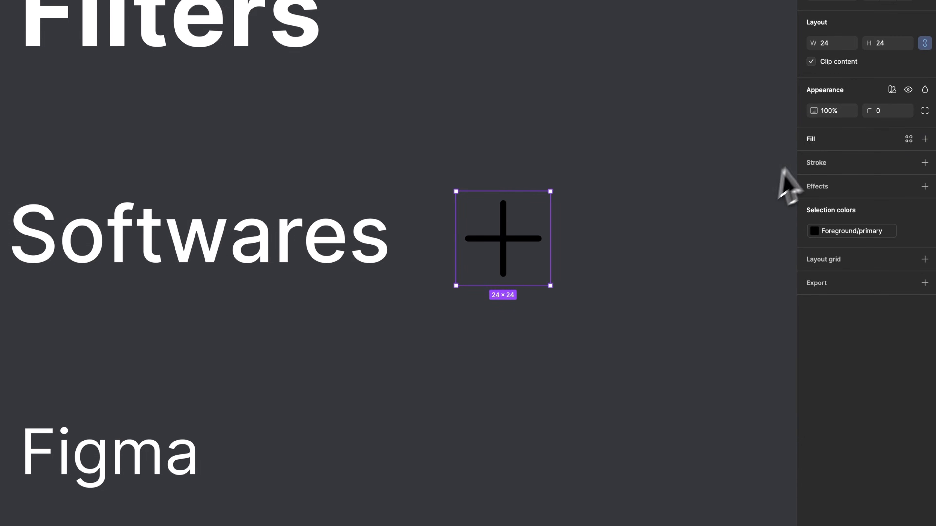
click(843, 236)
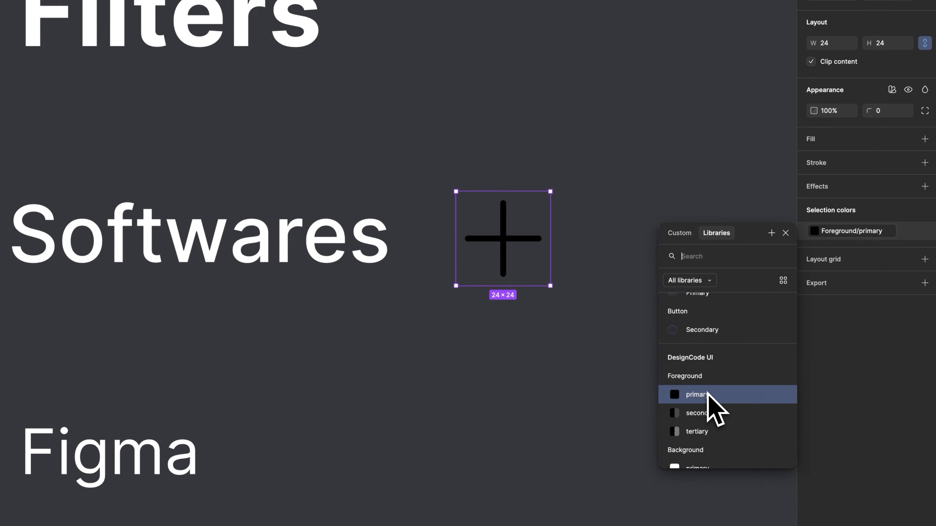
scroll(711, 408, up, 10)
click(698, 383)
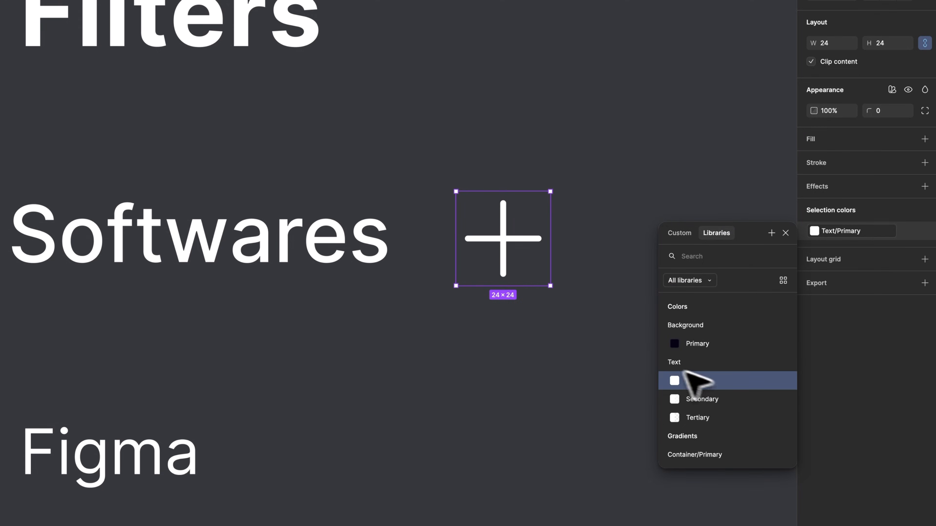
click(609, 361)
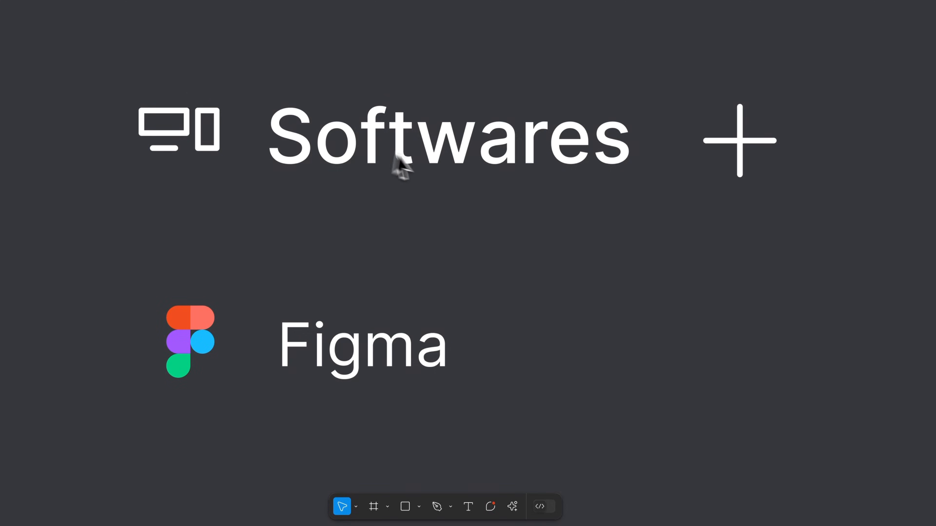
Step: Group the computer icon and the Softwares text in an auto layout frame and set the gap between them to 8
drag(73, 74, 638, 196)
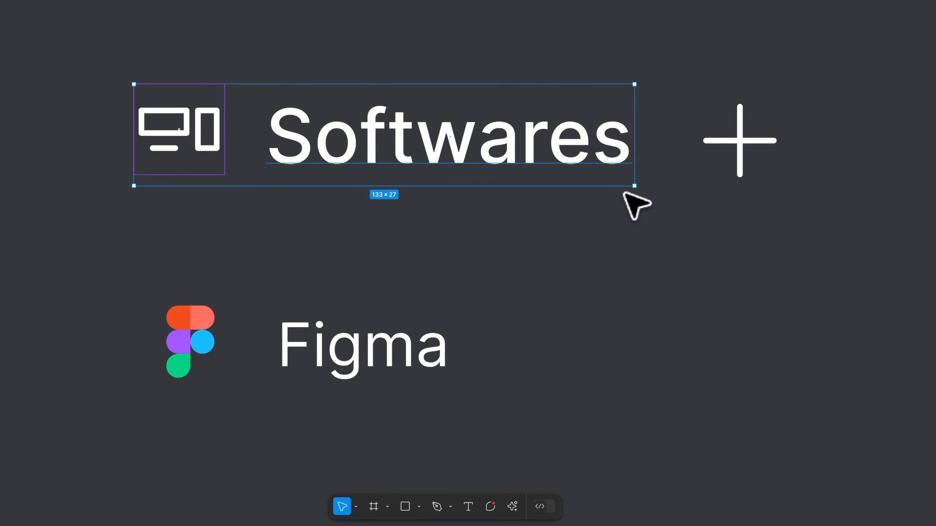
key(shift+a)
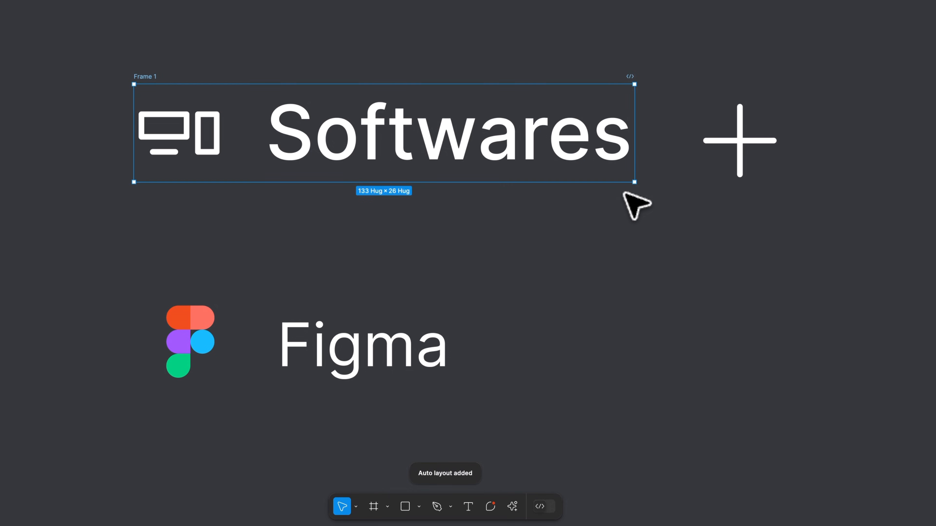
click(243, 135)
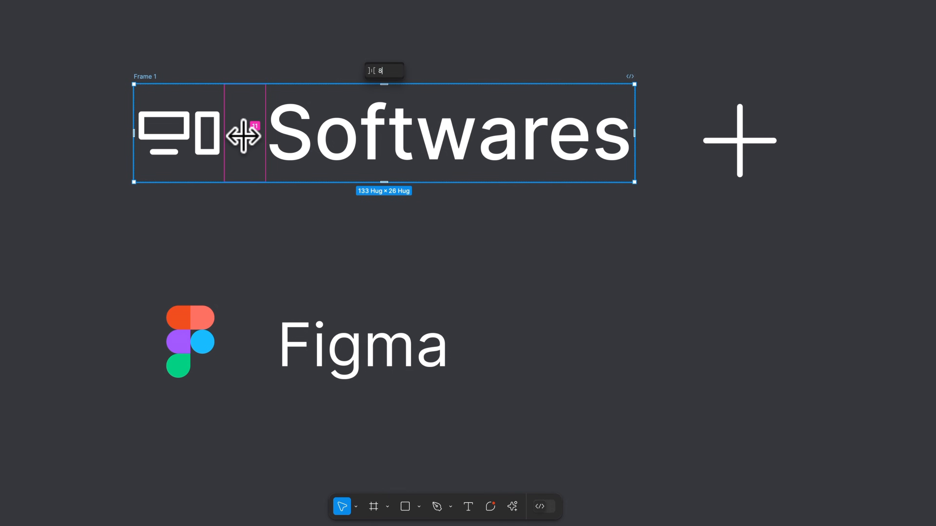
text(8)
key(Return)
key(Escape)
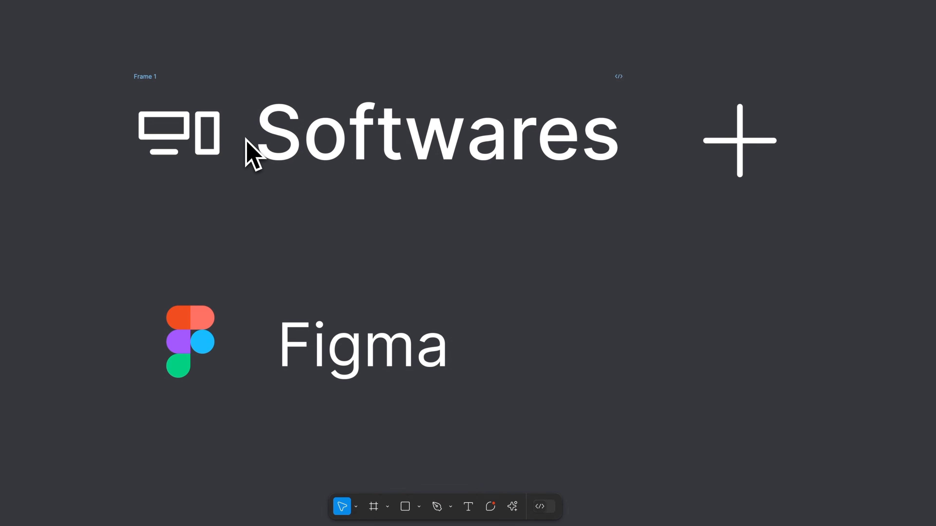
click(246, 140)
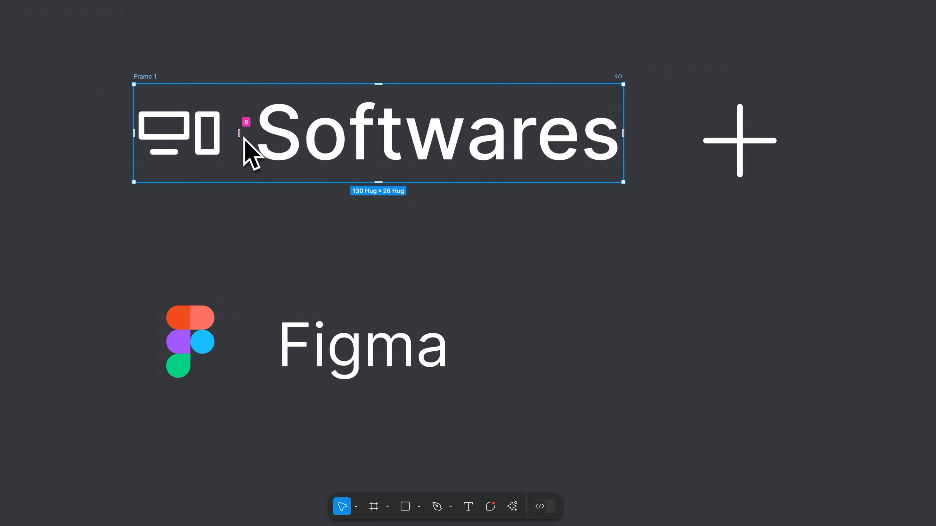
Step: Wrap the icon-and-Softwares frame and the plus icon together in a horizontal auto layout frame
drag(106, 62, 844, 243)
key(shift+a)
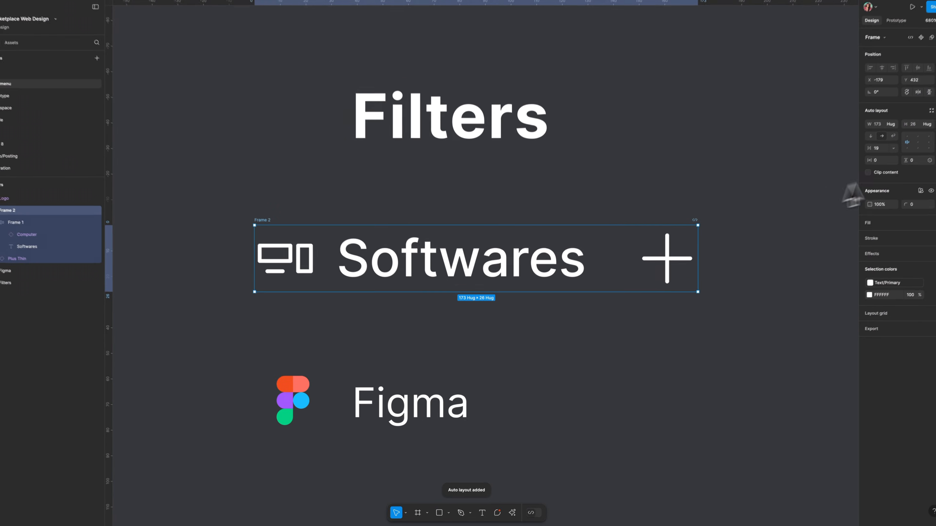
click(483, 294)
Step: Rename the inner icon-and-text frame as Content and the outer frame as Section title
double_click(49, 232)
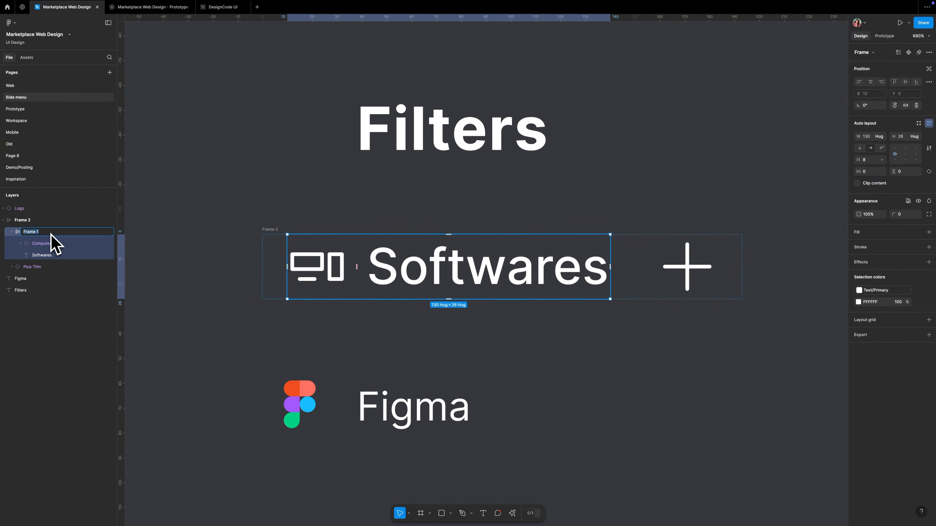
key(Return)
click(268, 230)
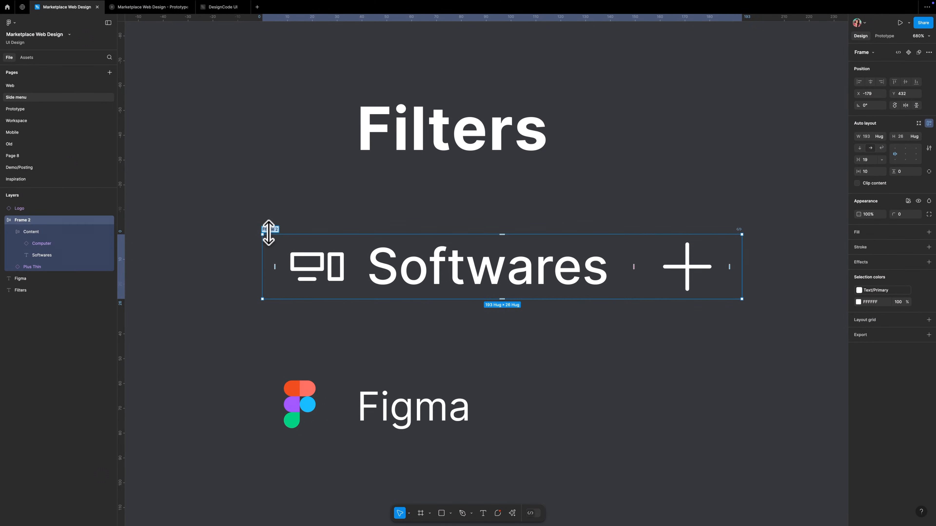
text(Section title)
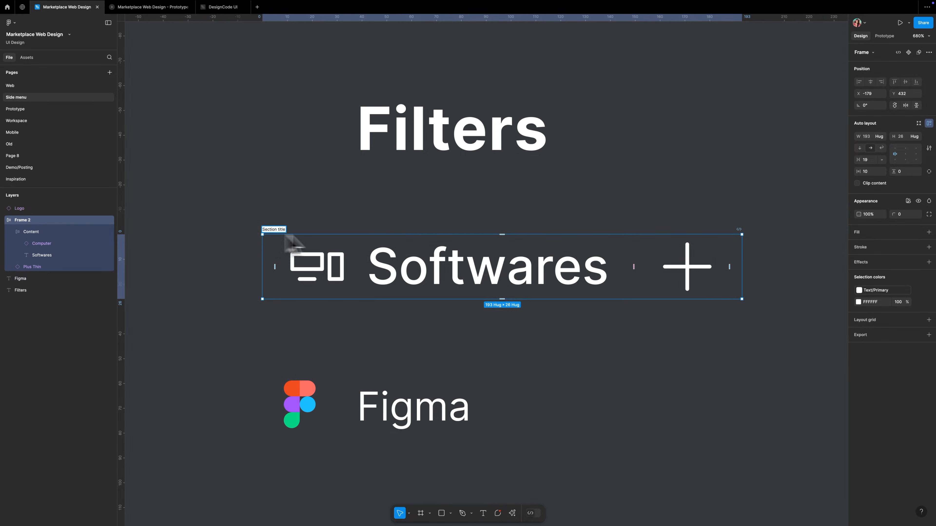
Step: Set the horizontal padding of the Section title frame to 16
click(875, 173)
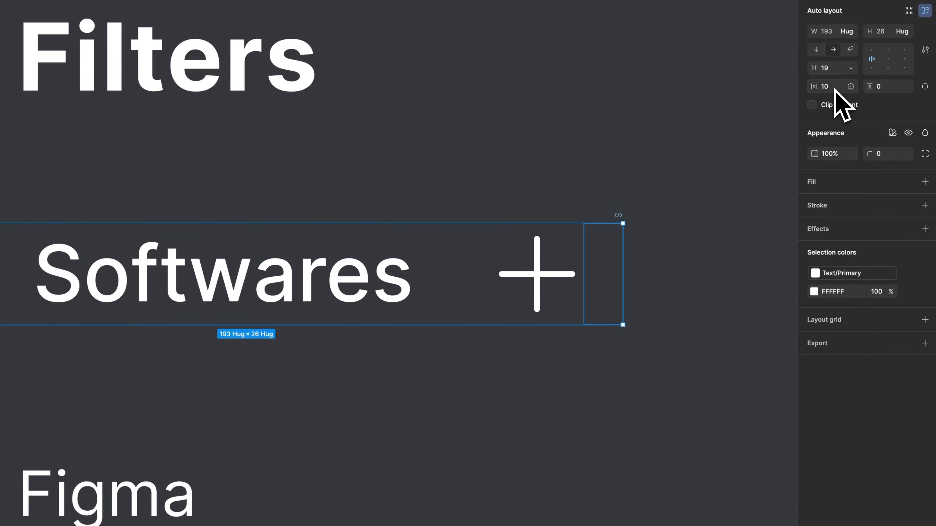
click(834, 88)
text(16)
key(Return)
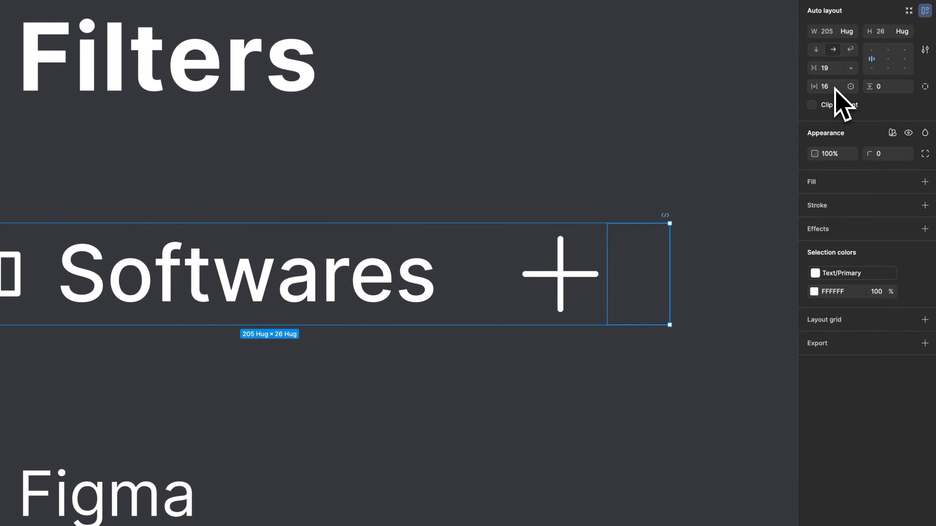
Step: Try a horizontal padding of 24 on the Section title frame and set it back to 16
click(830, 90)
text(24)
key(Return)
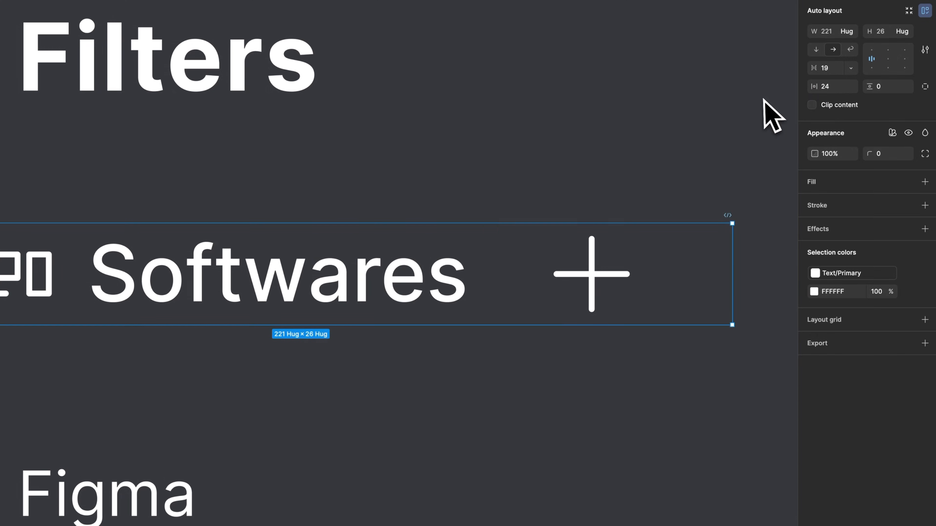
click(833, 84)
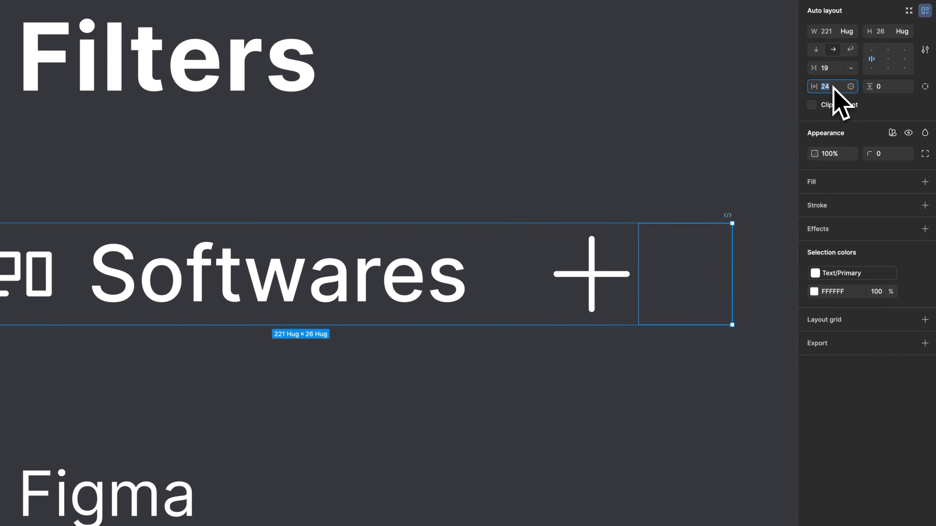
text(16)
key(Return)
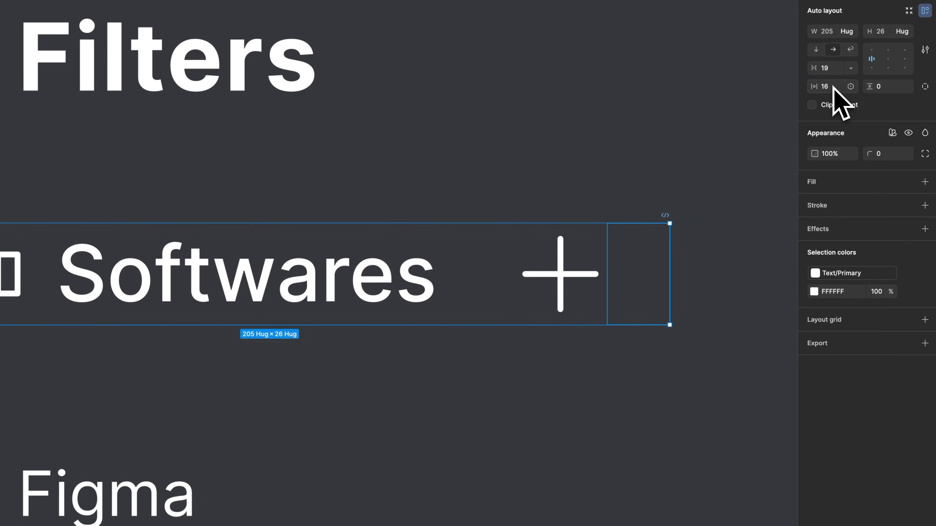
Step: Try a vertical padding of 16 on the Section title frame and settle on 8
click(891, 88)
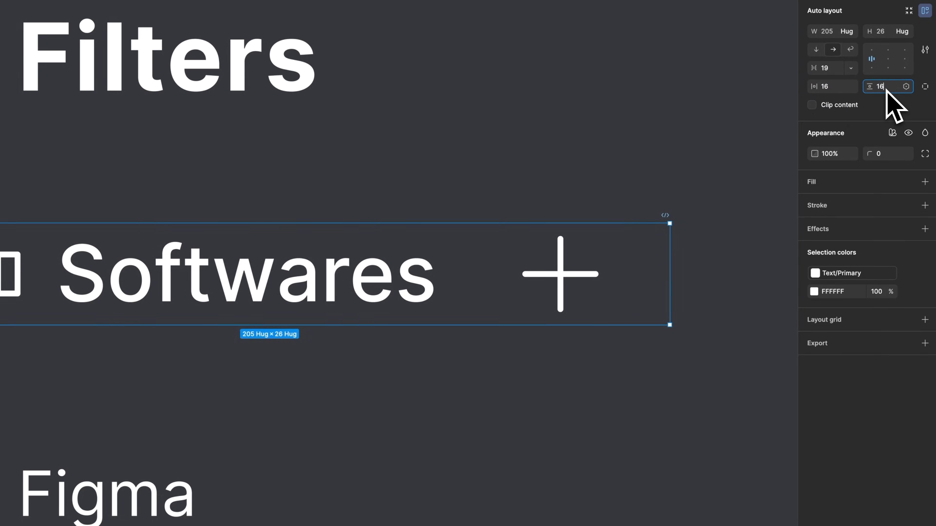
key(Return)
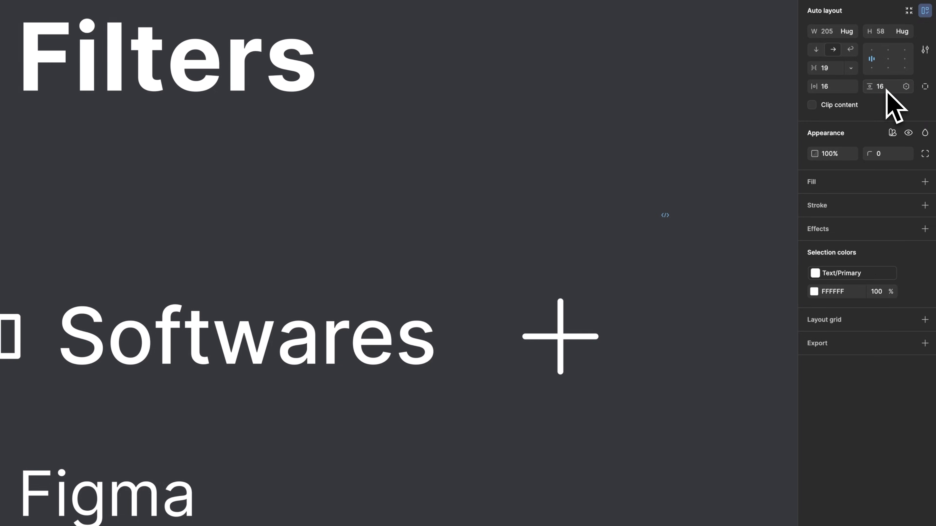
click(887, 86)
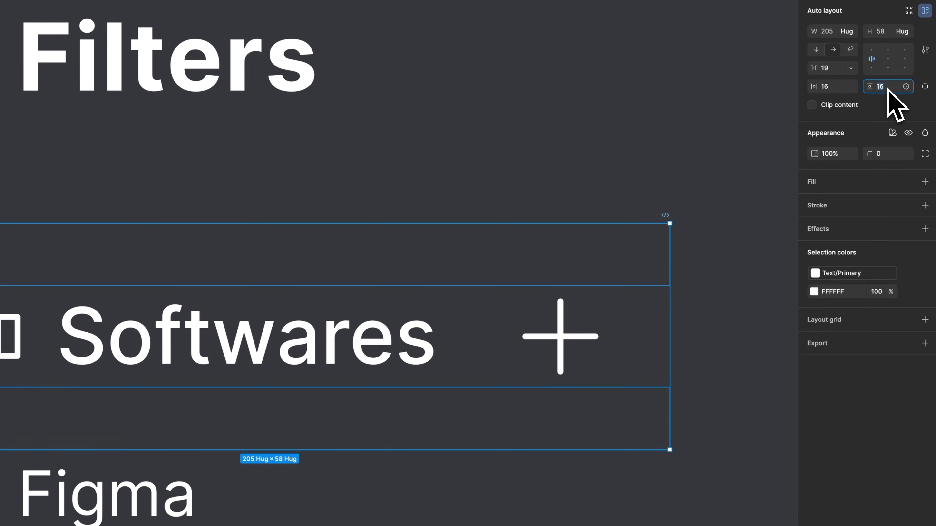
key(Return)
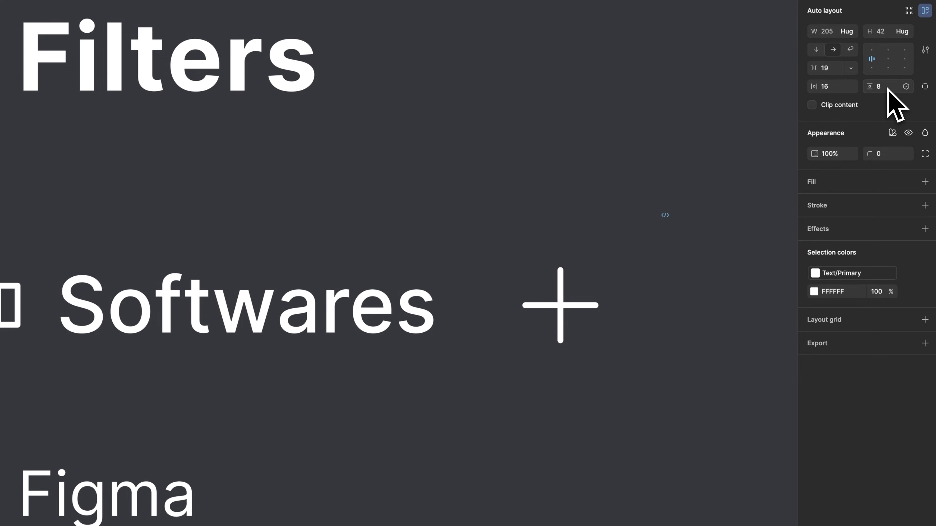
click(884, 88)
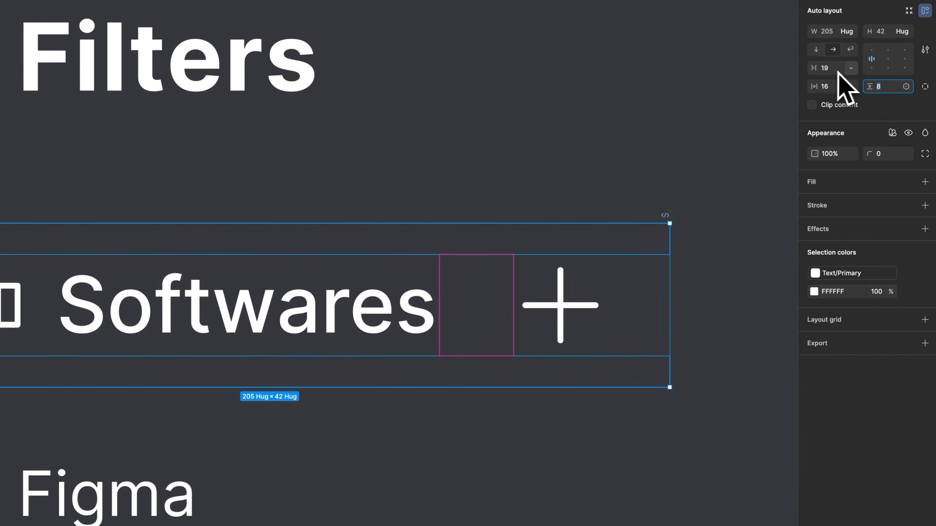
Step: Set the Section title frame's item gap to Auto and resize the frame to a width of 216
click(850, 69)
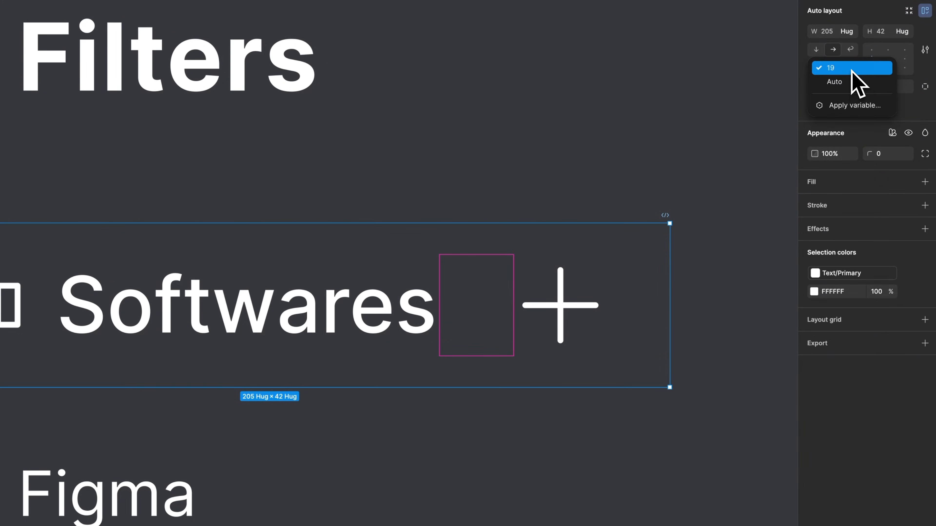
click(844, 82)
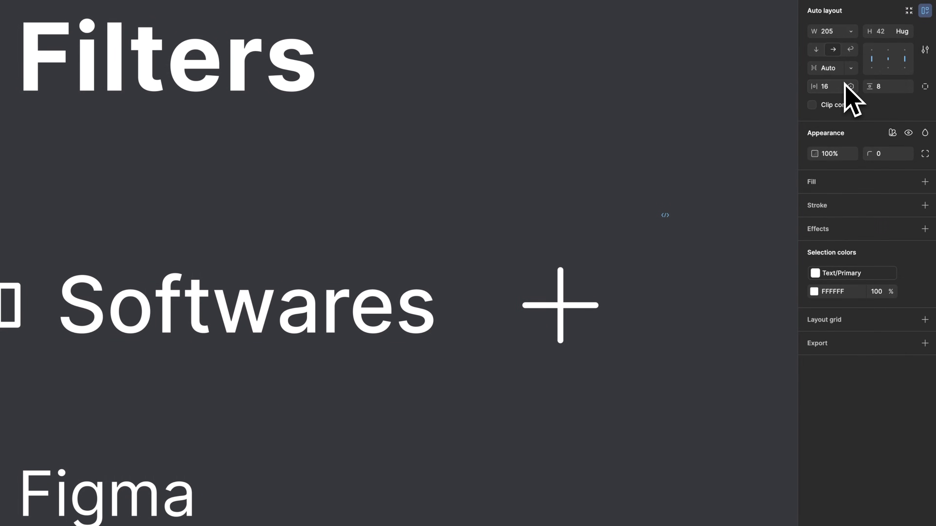
drag(669, 299, 746, 299)
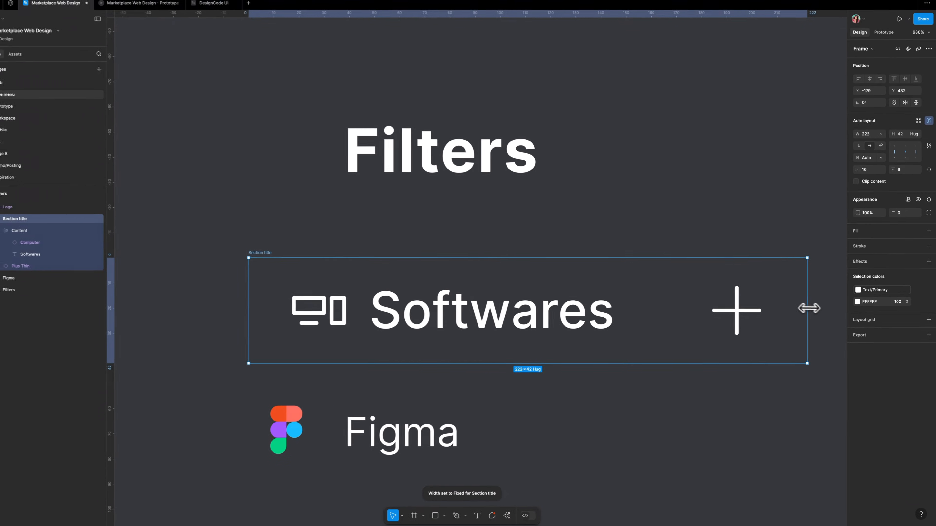
drag(808, 308, 791, 310)
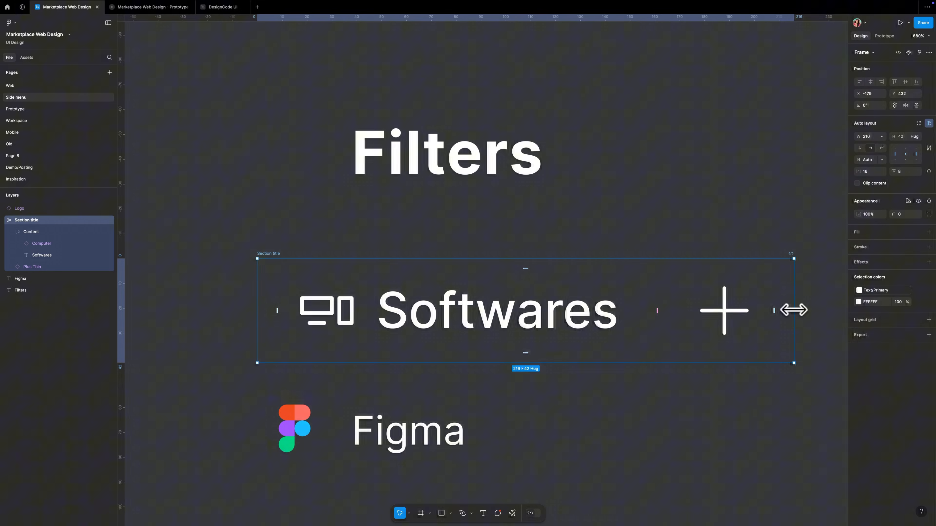
Step: Find the Check component among the assets, place it after the Figma text, and activate the Scale tool on it
scroll(793, 310, down, 2)
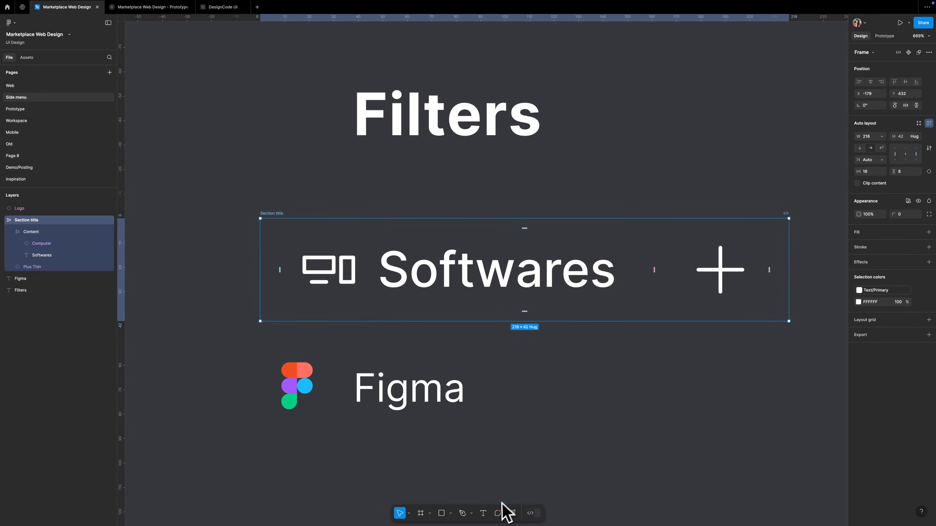
click(512, 513)
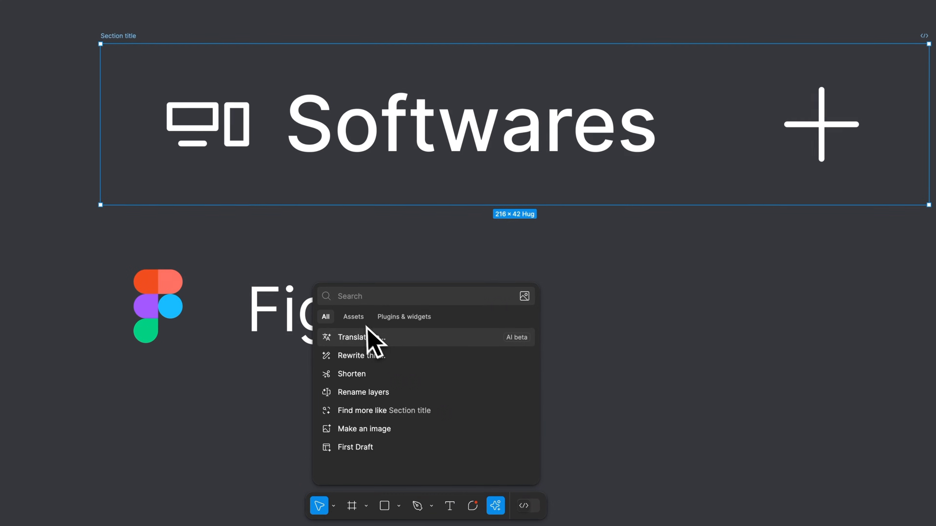
click(355, 321)
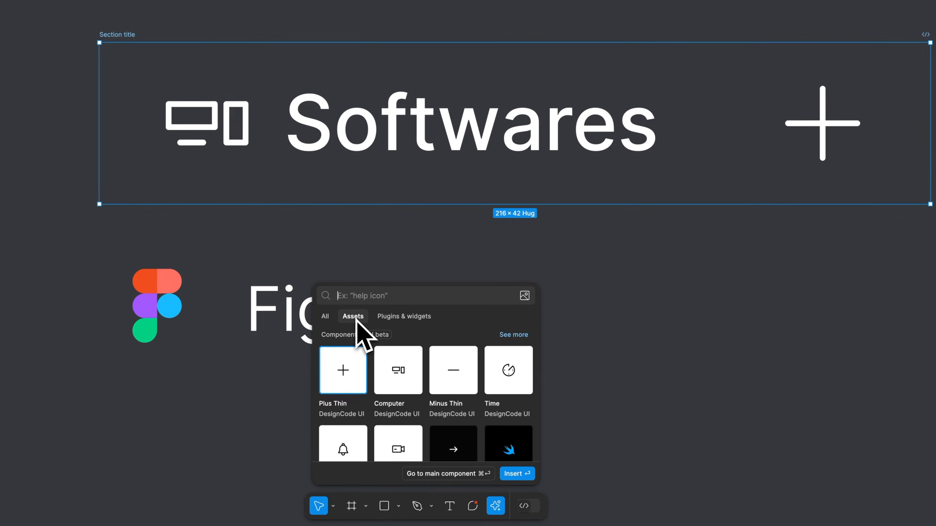
text(check)
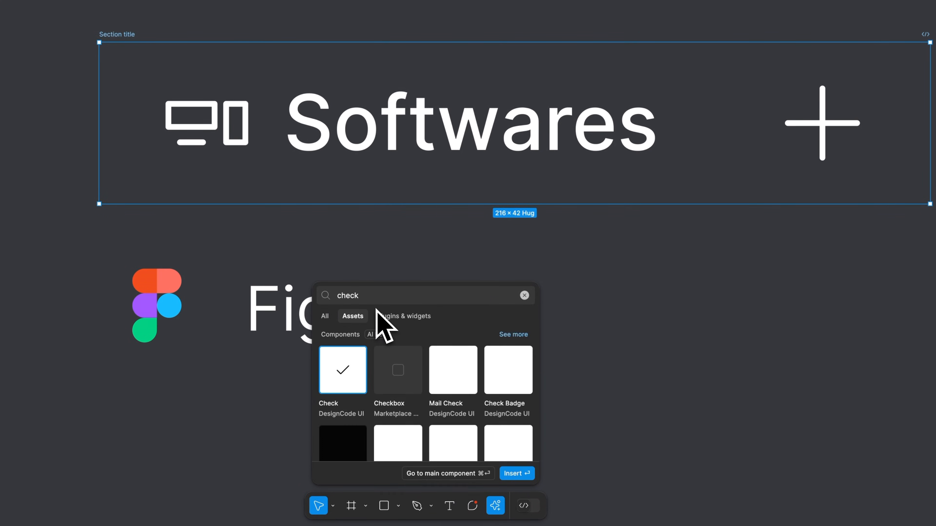
drag(344, 372, 614, 309)
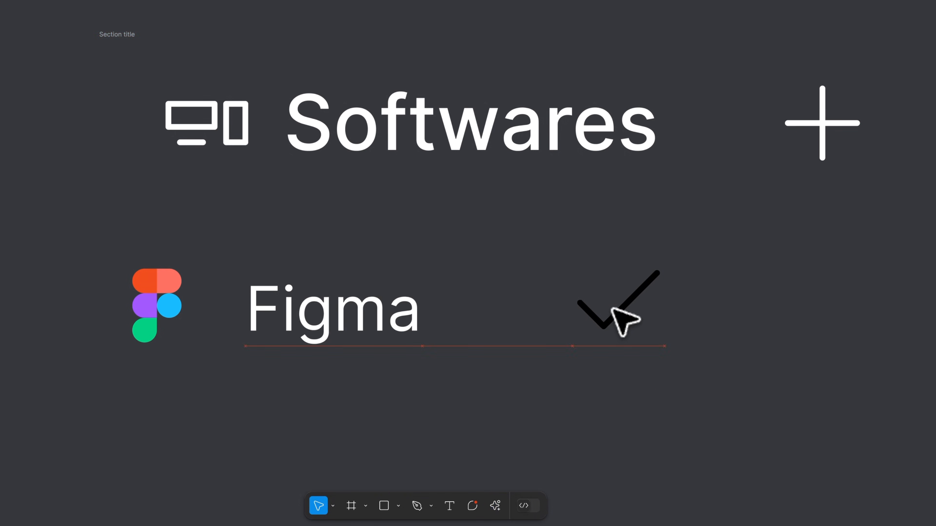
key(k)
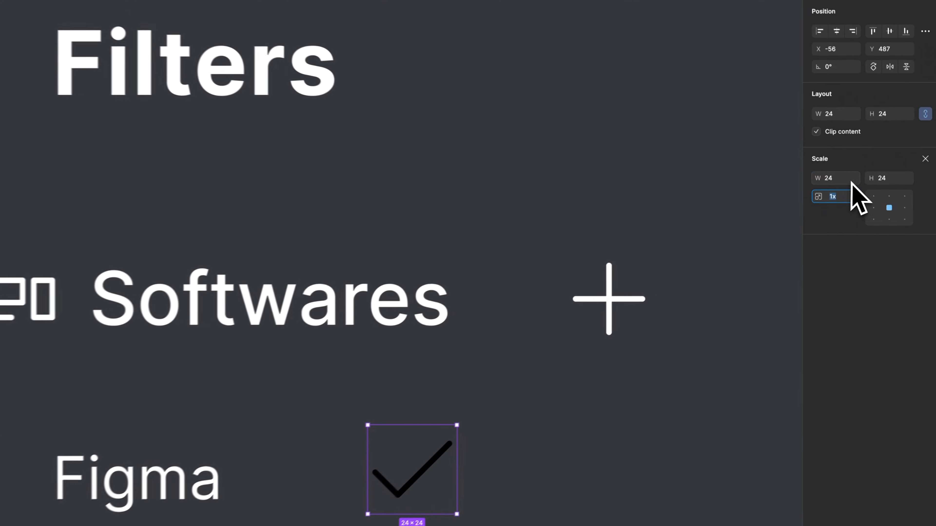
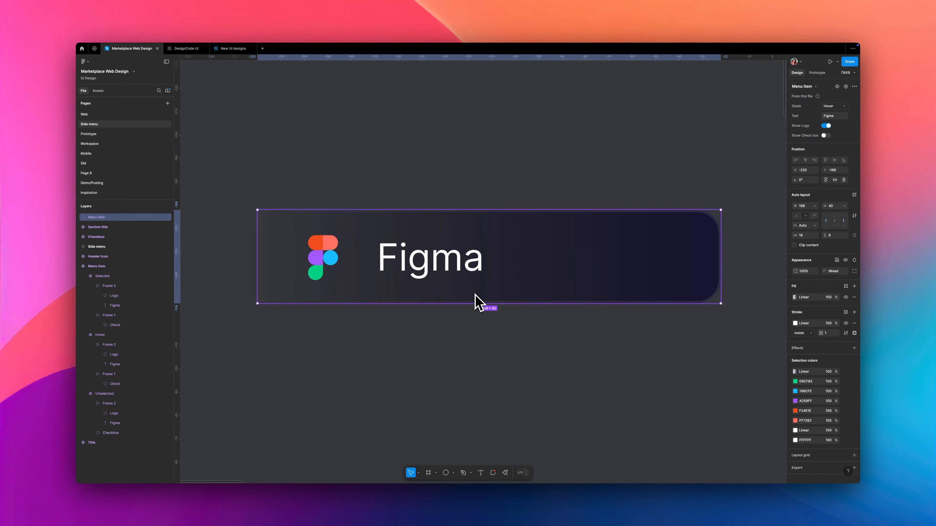
Step: Switch the Menu item instance's Stade property to Unselected, Hover and finally Selected
click(832, 107)
click(805, 101)
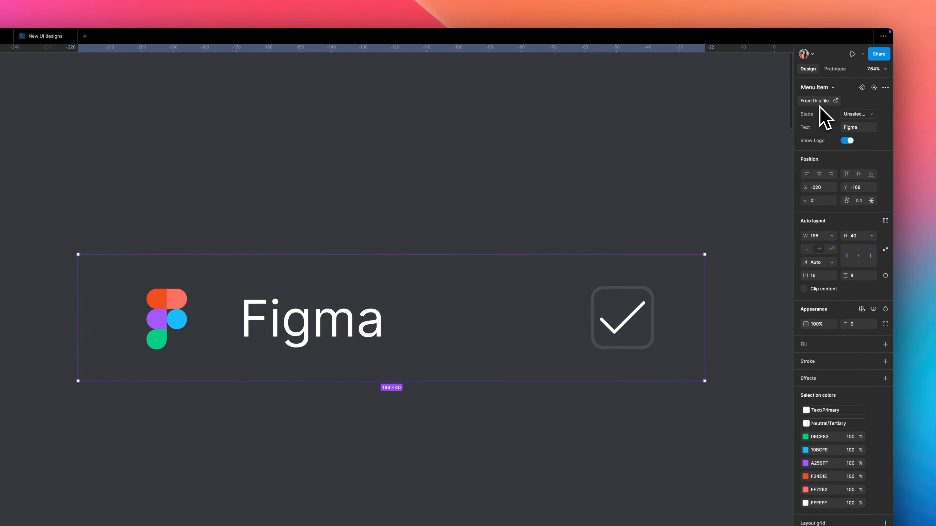
click(856, 115)
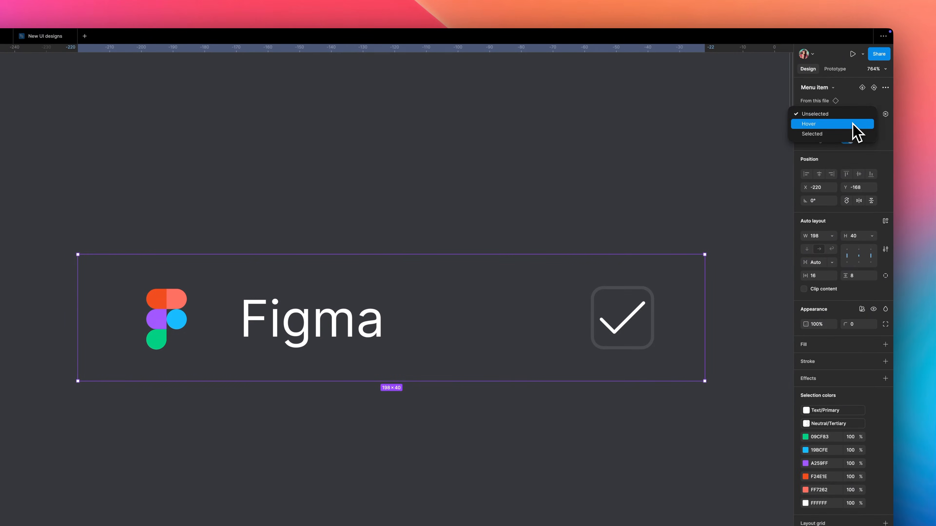
click(855, 126)
click(852, 117)
click(852, 126)
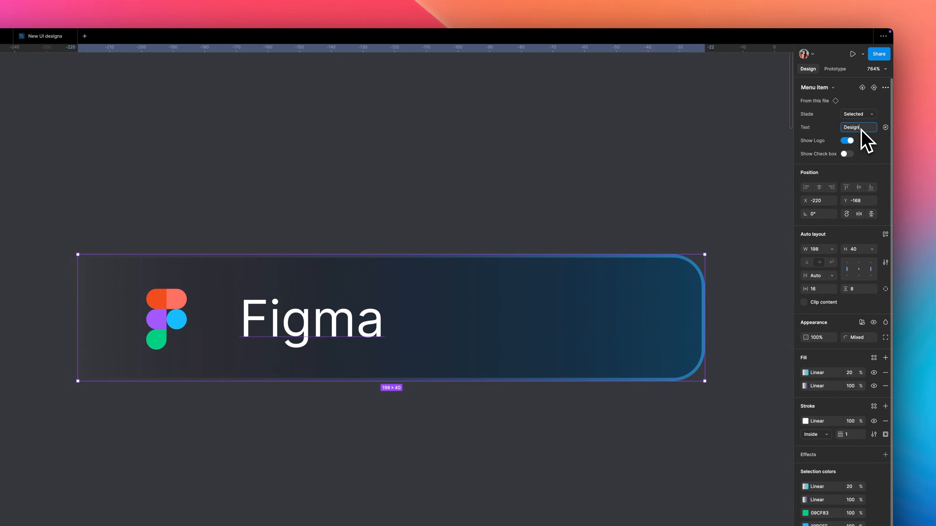
Step: Set the Menu item instance's text to Designcode and toggle its Show Logo and Show Check box properties
key(Return)
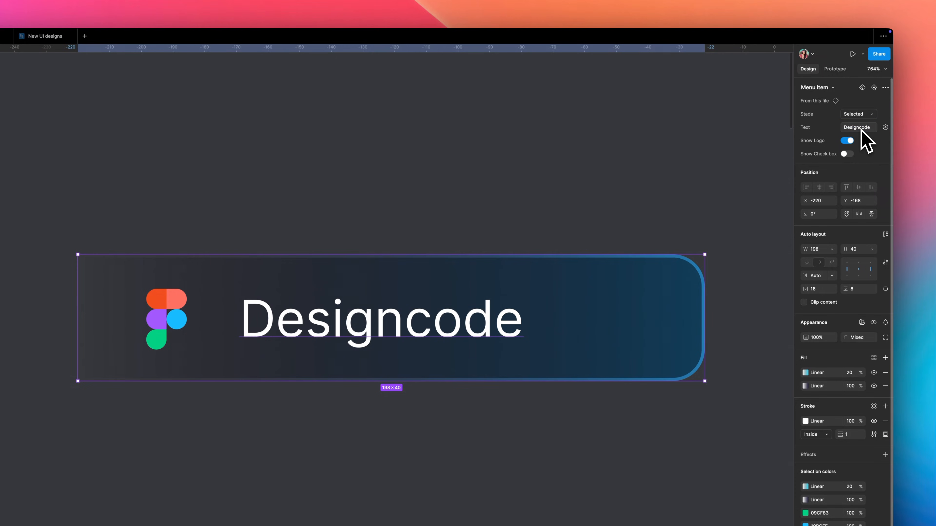
click(846, 141)
click(846, 154)
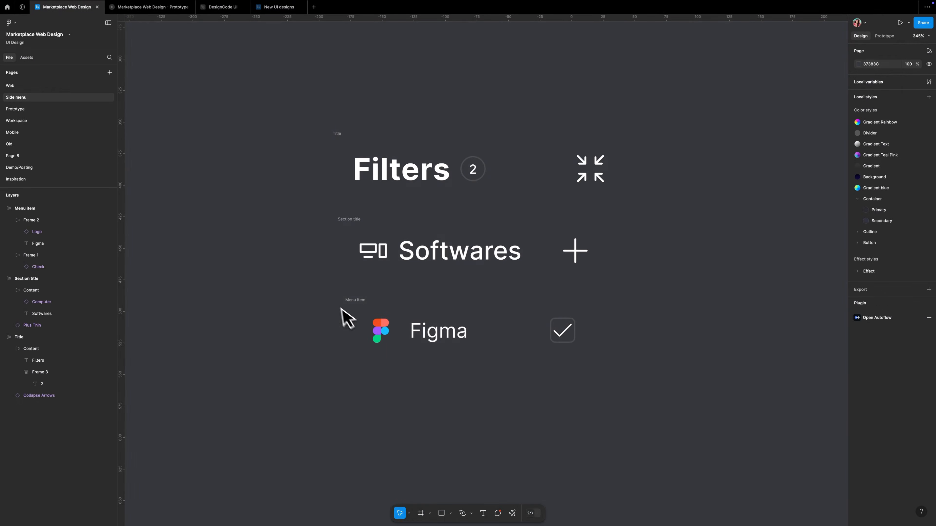
Step: Convert the Menu item frame containing the Figma logo, text and check box into a component
click(351, 300)
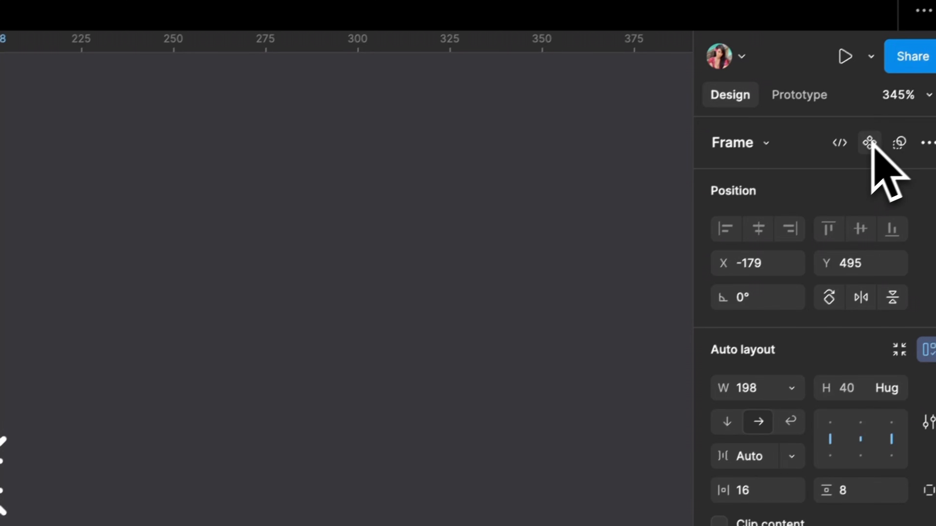
click(869, 142)
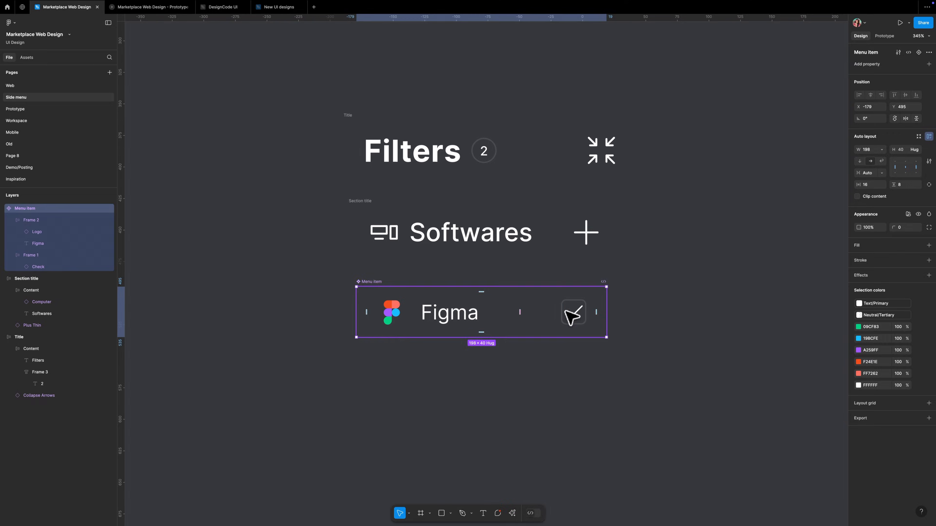
Step: Create a visibility property named Show Check box, set to True, for the check box frame in the Menu item component
click(567, 312)
key(Escape)
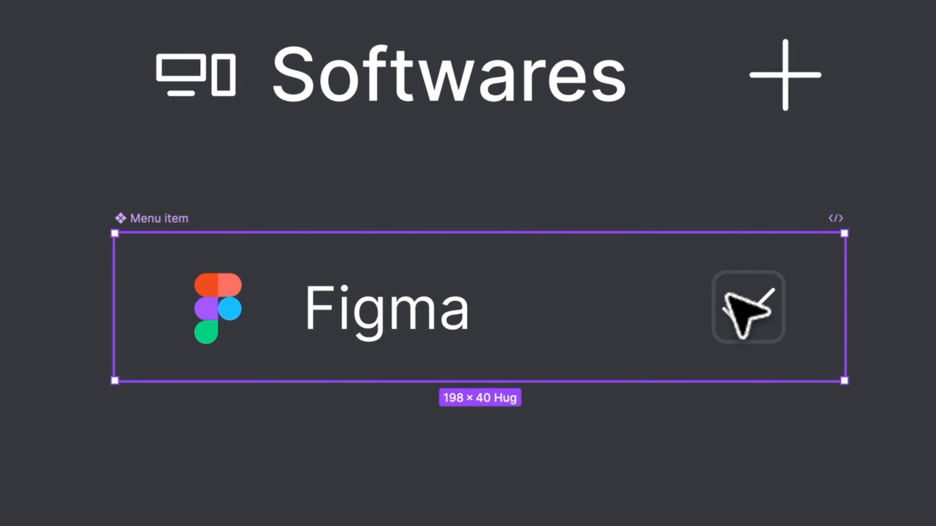
click(729, 298)
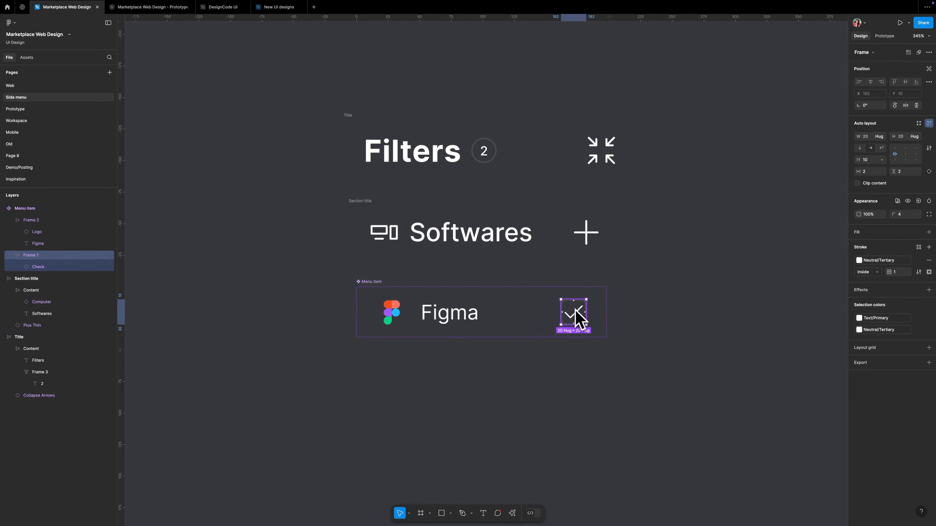
click(918, 201)
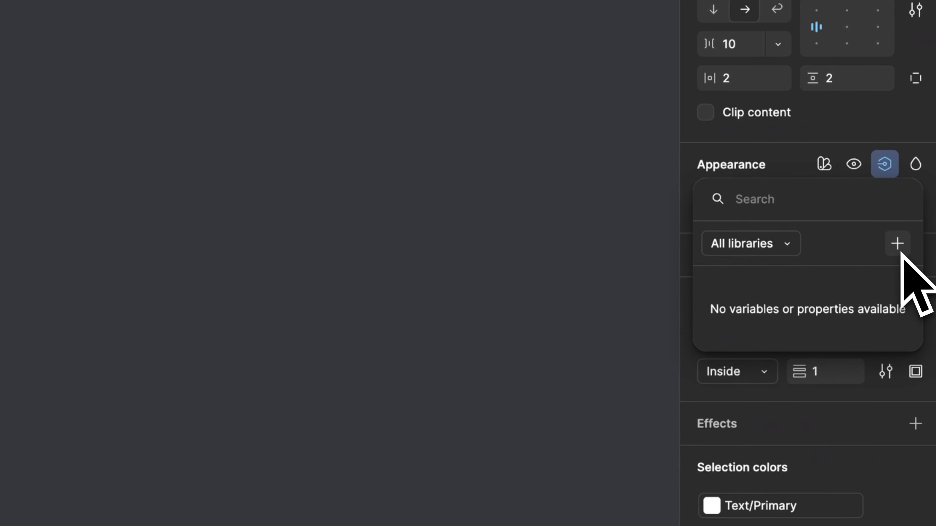
click(897, 244)
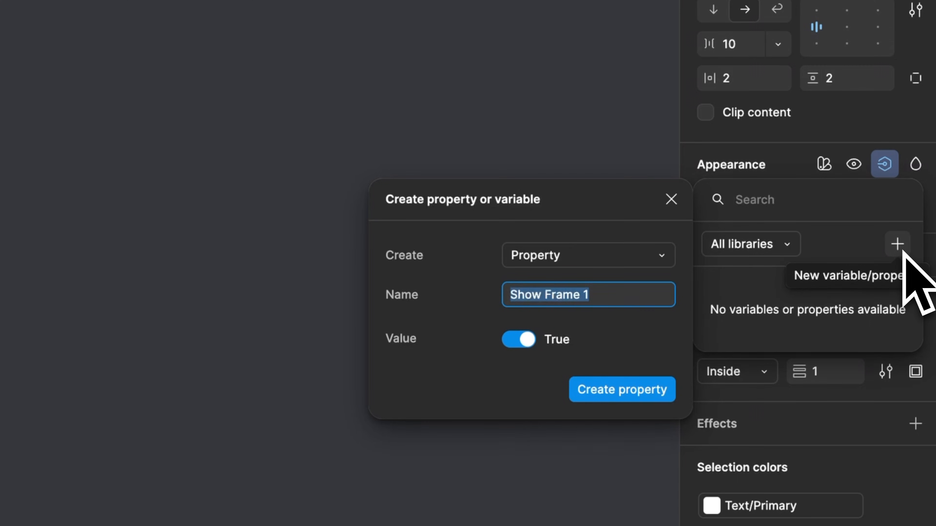
click(632, 263)
click(544, 262)
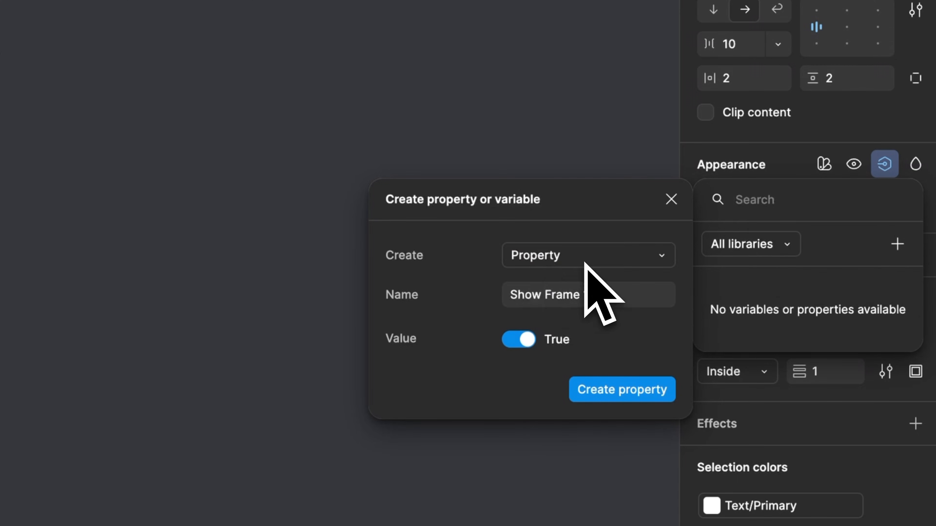
click(608, 211)
drag(607, 211, 546, 217)
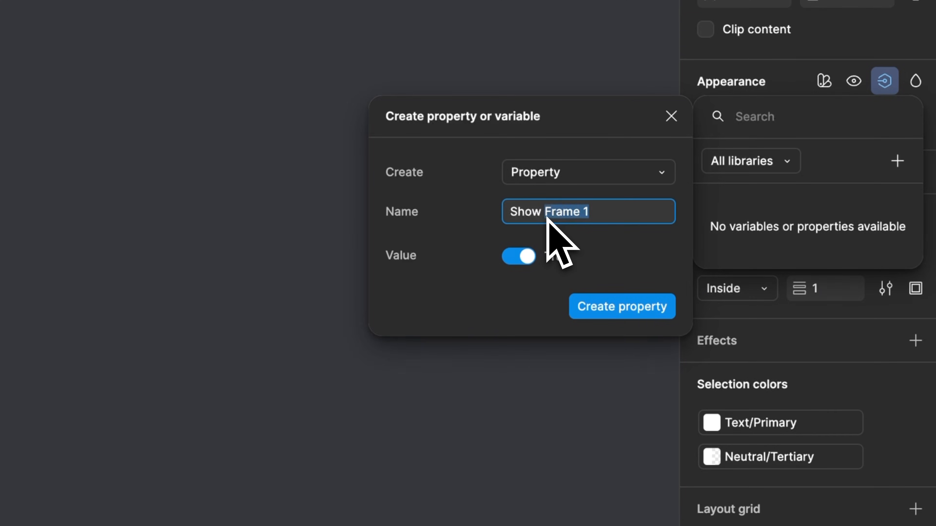
text(Check)
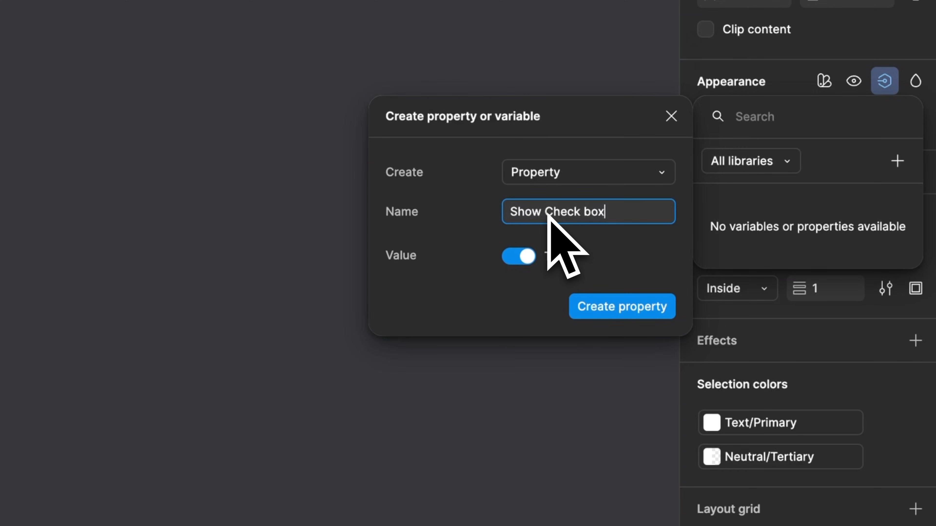
click(619, 307)
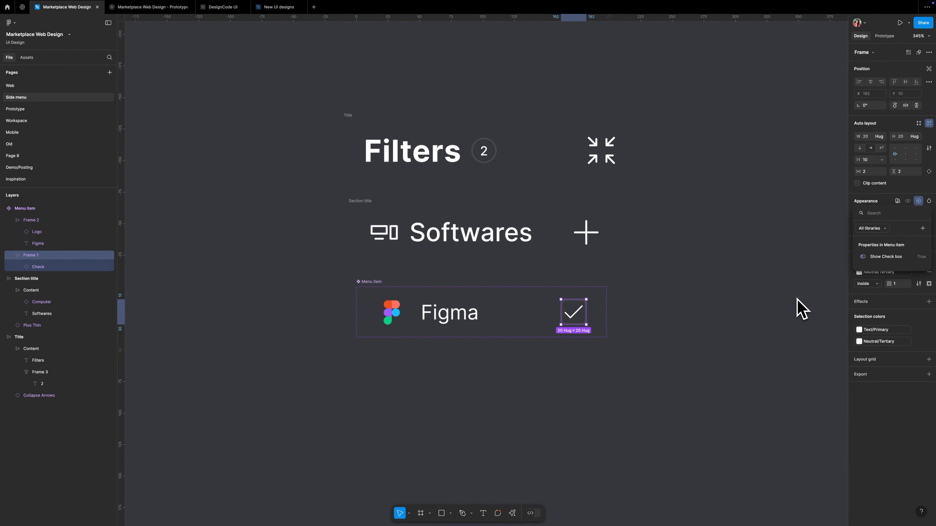
Step: Create a visibility property named Show Logo, set to True, for the Figma logo in the Menu item component
click(398, 315)
click(496, 225)
click(918, 189)
click(922, 217)
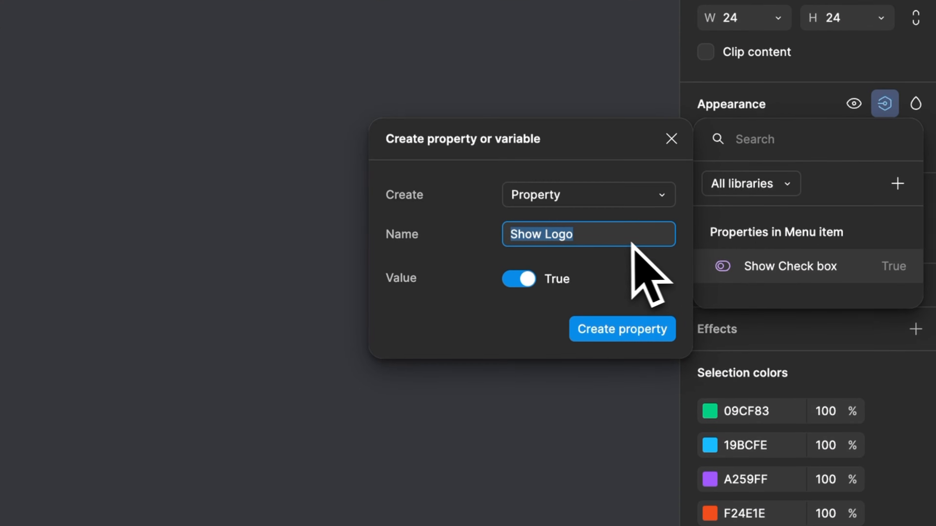
click(619, 332)
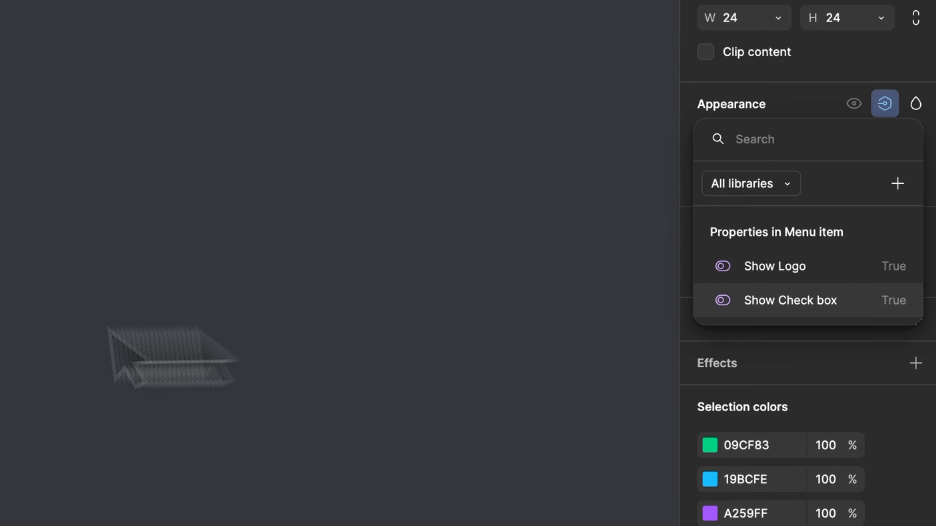
Step: Create a text property named Text with the value Figma for the Menu item's label
click(453, 311)
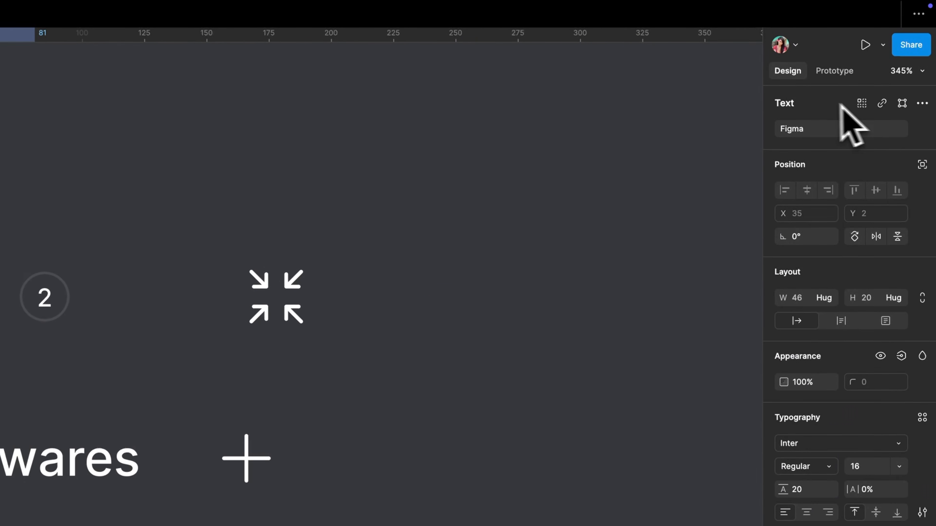
mouse_move(895, 133)
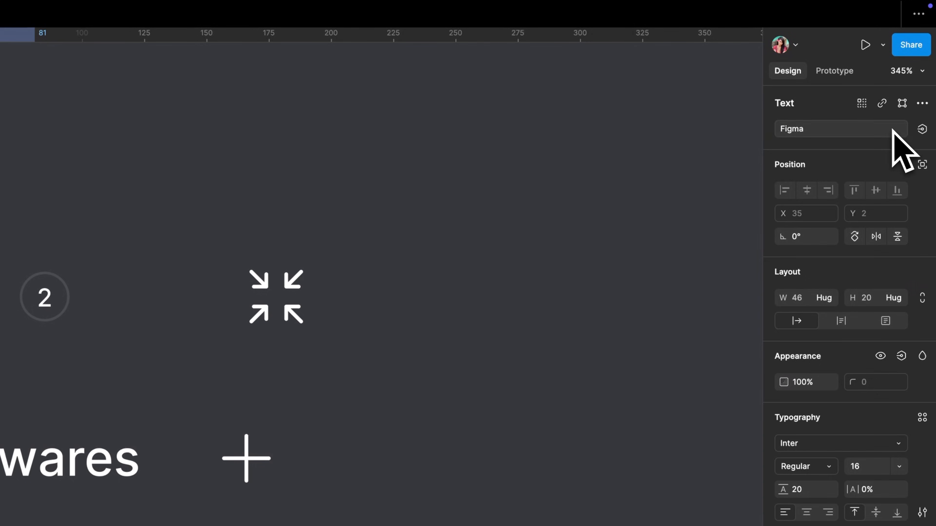
click(922, 129)
click(910, 182)
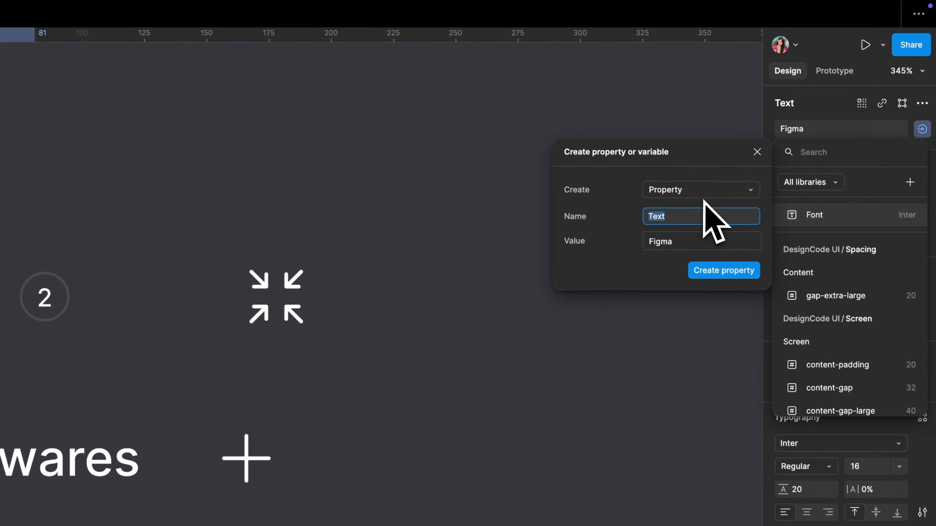
click(723, 272)
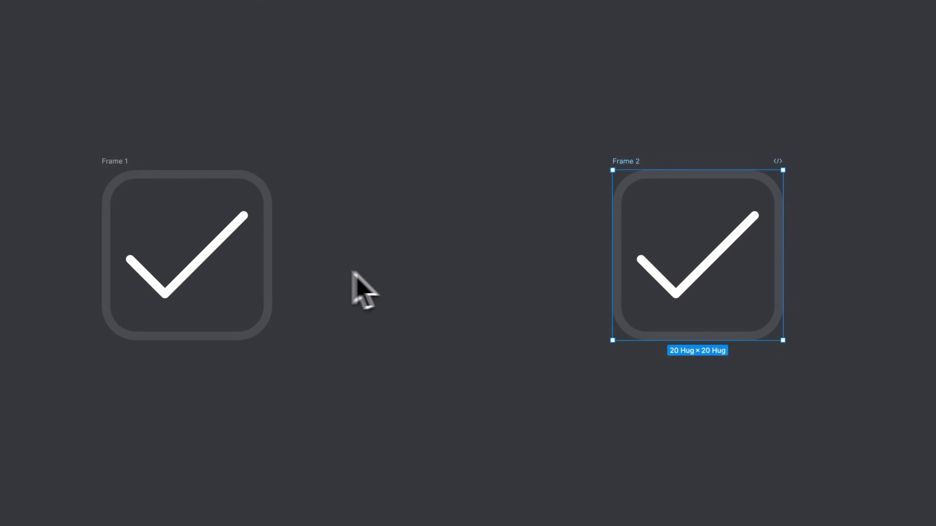
Step: Rename the two check box frames Checkbox/Selected and Checkbox/Unselected
click(122, 162)
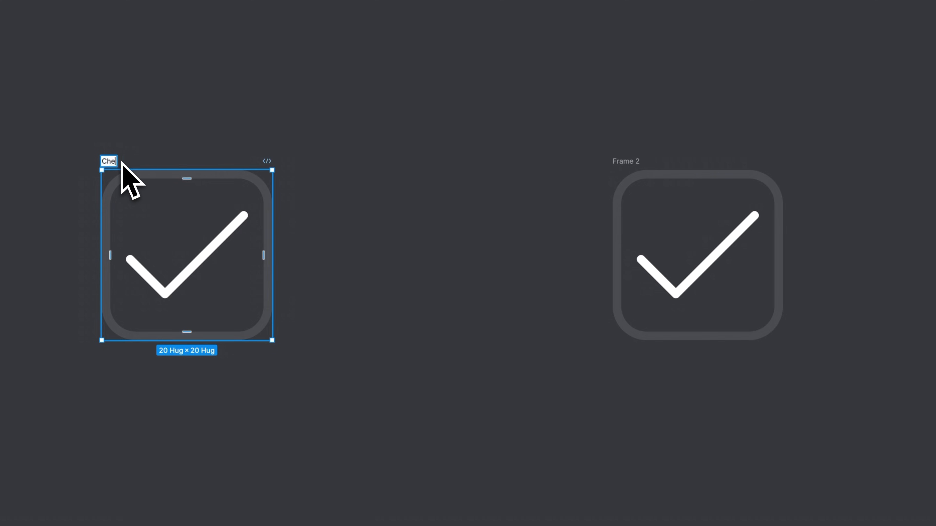
text(Checkbox/Selected)
double_click(166, 162)
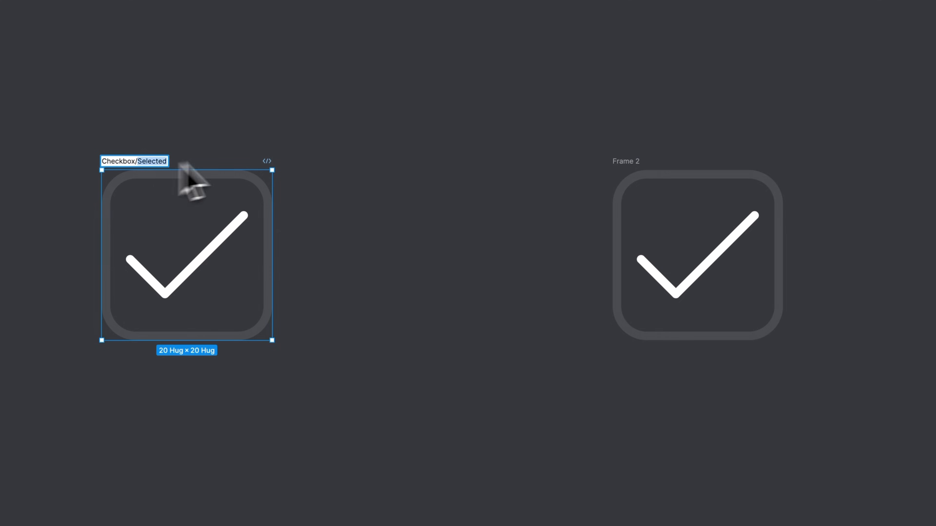
triple_click(148, 161)
key(ctrl+c)
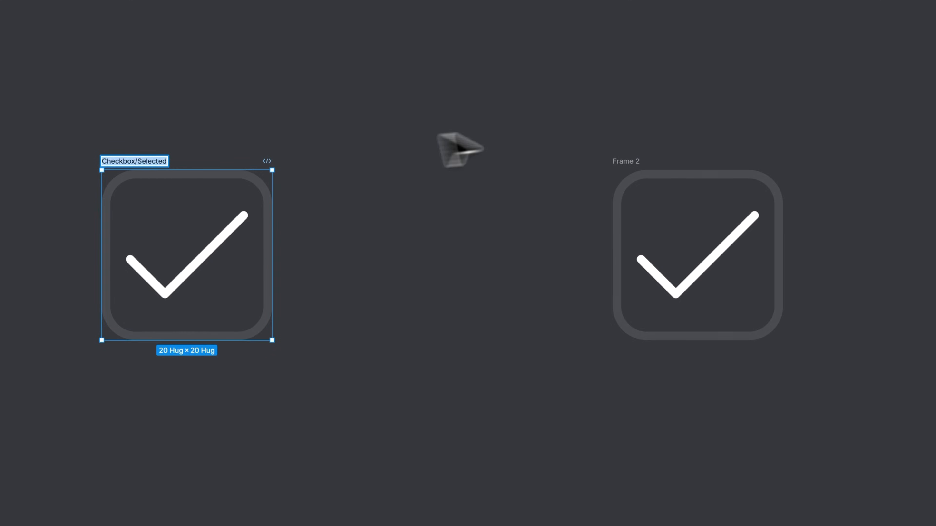
double_click(623, 161)
key(ctrl+v)
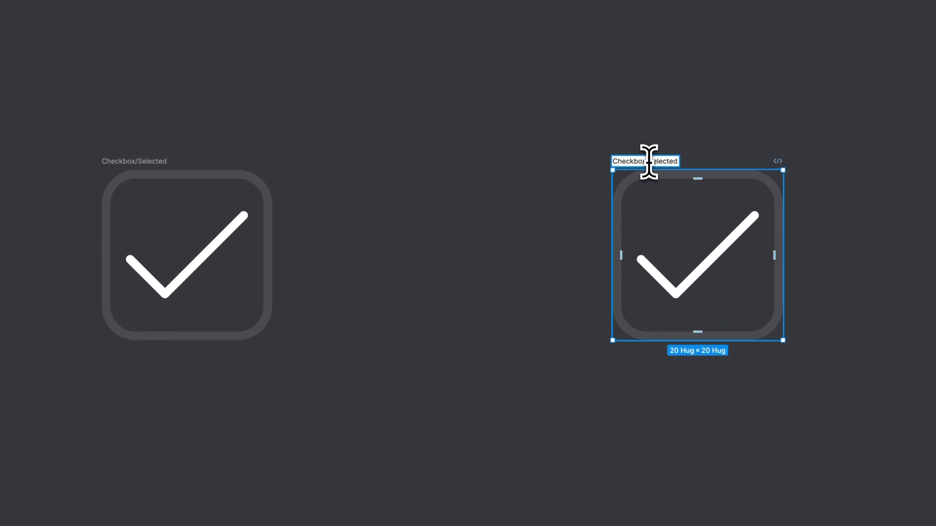
click(648, 161)
text(Uns)
click(495, 135)
Step: Delete the check icon from the Checkbox/Unselected frame and move the Checkbox/Selected frame closer to it
click(727, 272)
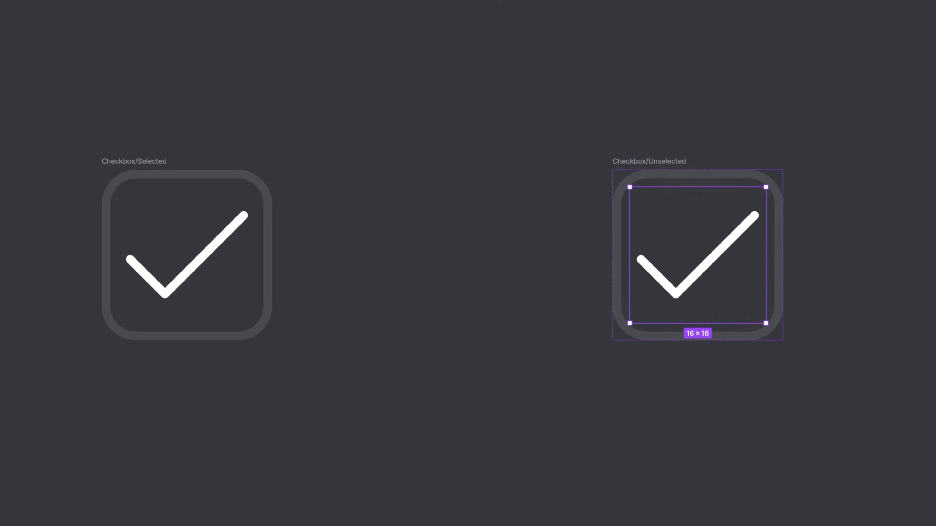
key(Delete)
drag(130, 161, 359, 159)
Step: Combine the Checkbox/Selected and Checkbox/Unselected frames into a component set
scroll(190, 176, right, 3)
drag(70, 92, 852, 525)
key(ctrl+alt+k)
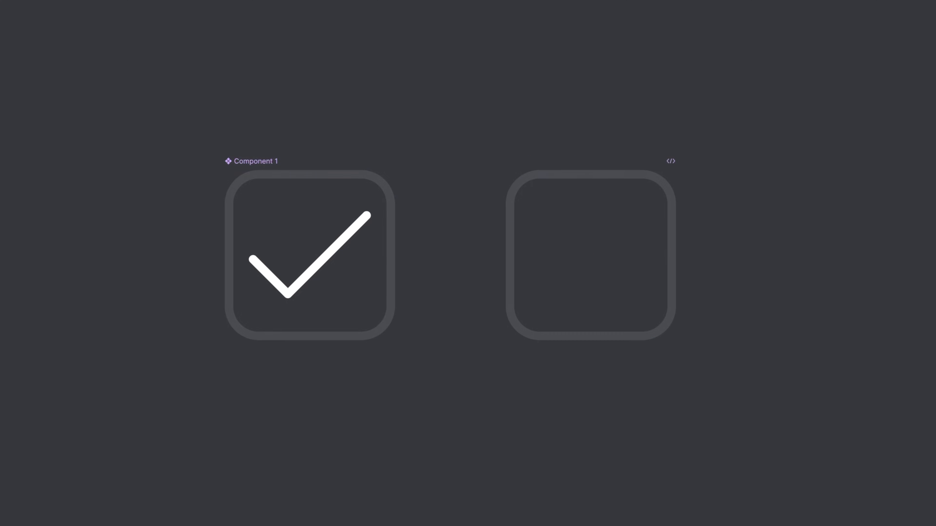
key(ctrl+z)
click(909, 91)
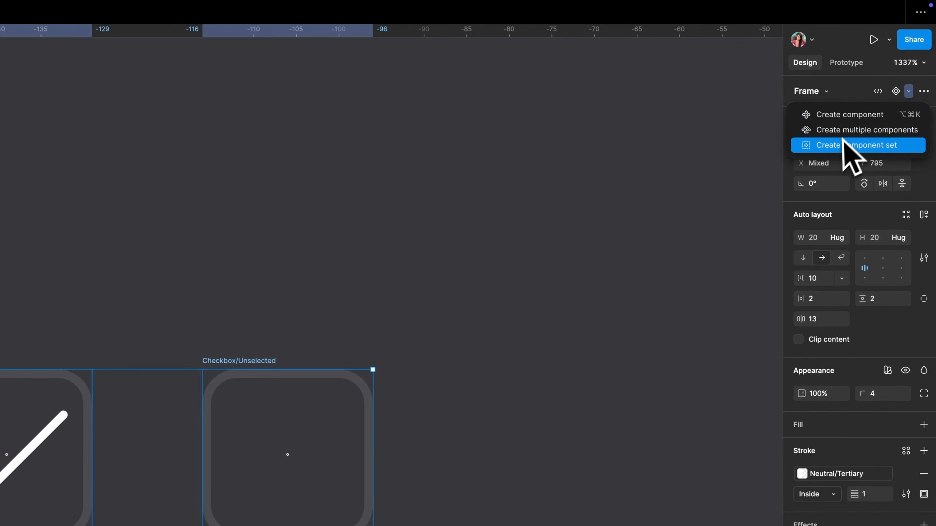
click(845, 145)
Step: Rename the Checkbox component set's variant property from Property 1 to Sta
click(32, 407)
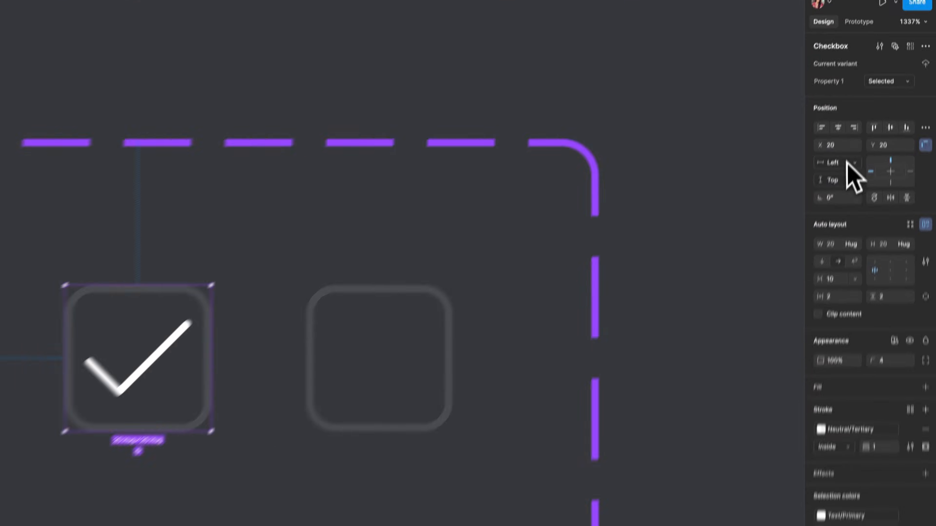
click(842, 82)
text(Sta)
key(Return)
Step: Copy the selected Checkbox variant and paste it to replace the check box frame inside the Menu item component
right_click(235, 295)
click(251, 309)
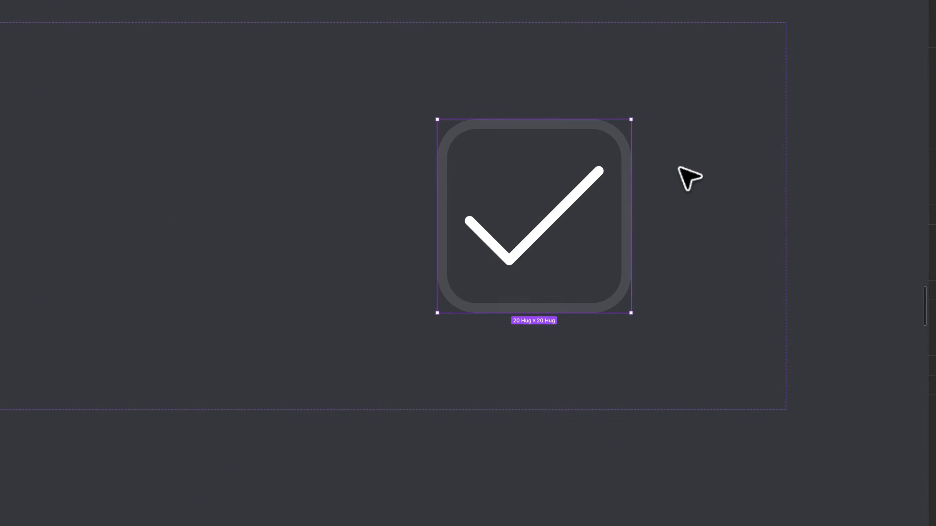
scroll(680, 167, right, 2)
right_click(568, 172)
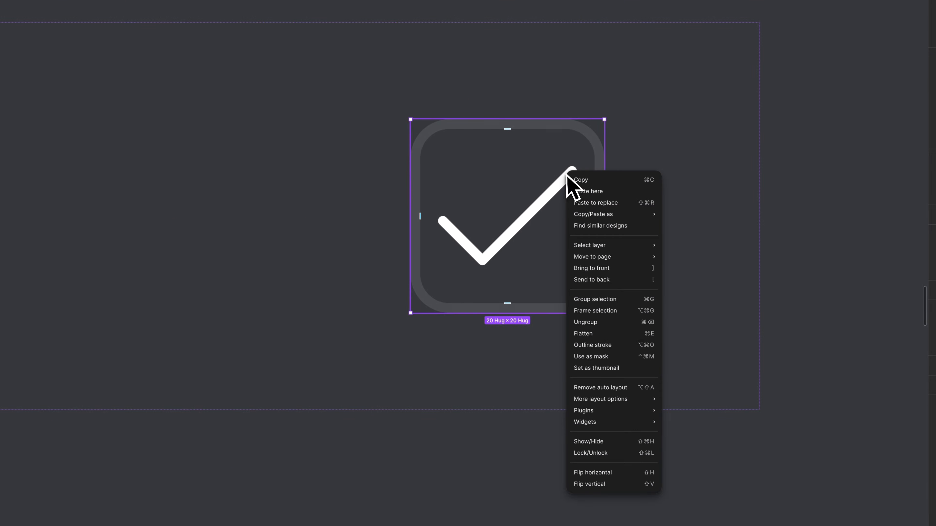
click(608, 207)
Step: Convert the Section title frame into a component and select its computer icon
click(215, 177)
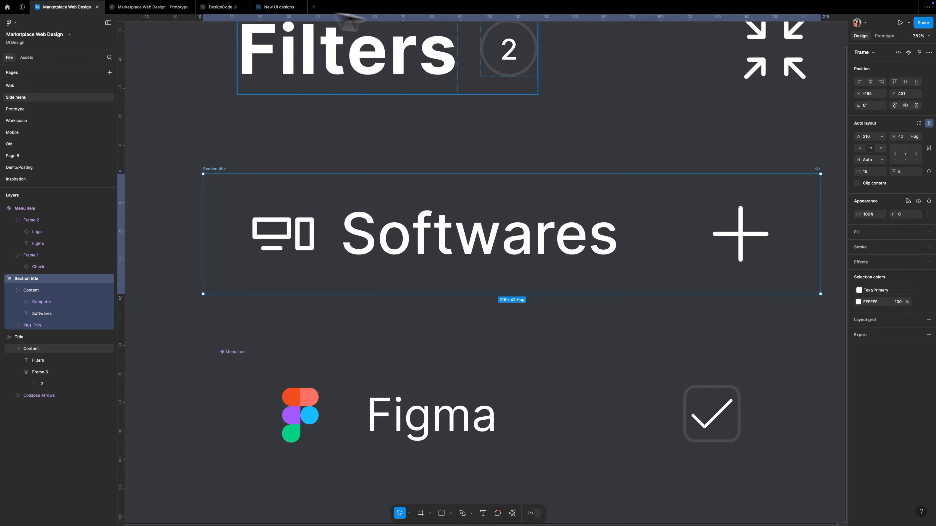
click(908, 52)
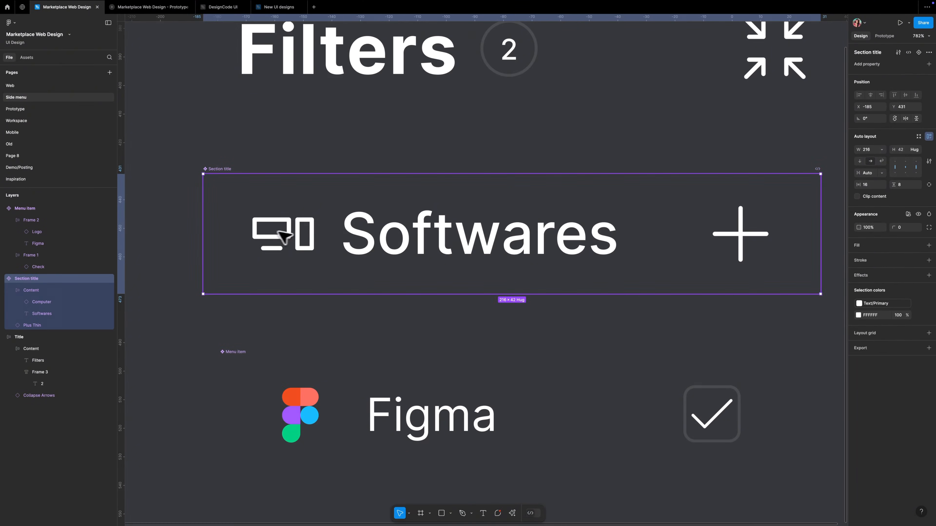
key(Return)
key(Return)
Step: Create a visibility property named Show Icon, set to True, for the Section title's computer icon
click(906, 52)
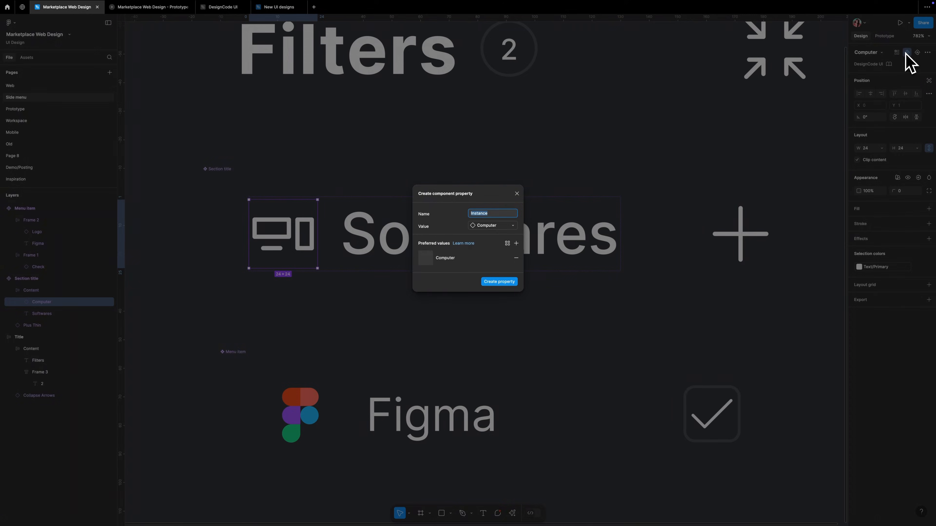
click(522, 194)
mouse_move(913, 269)
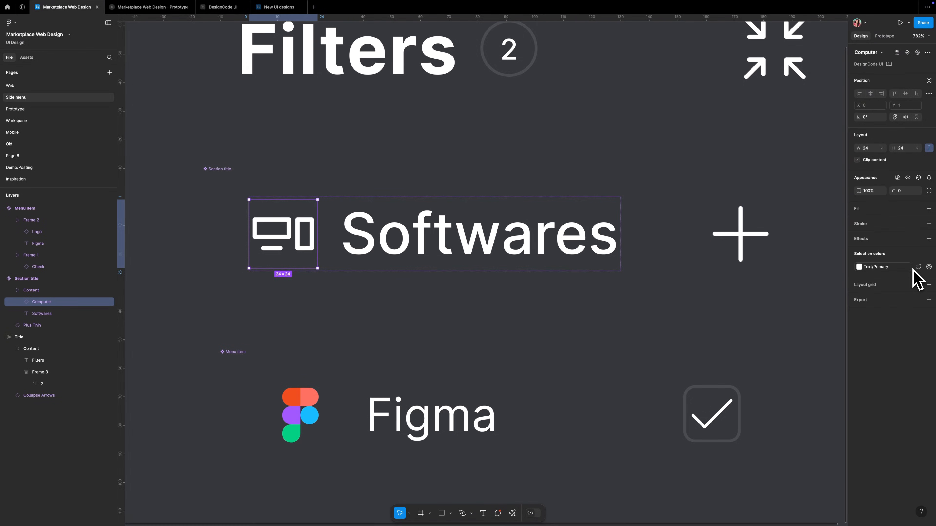
click(918, 178)
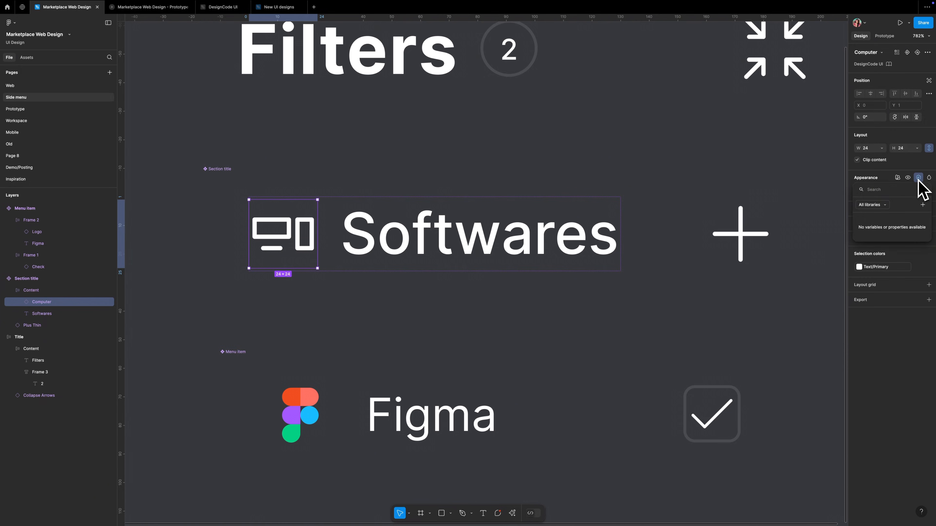
click(922, 205)
double_click(843, 221)
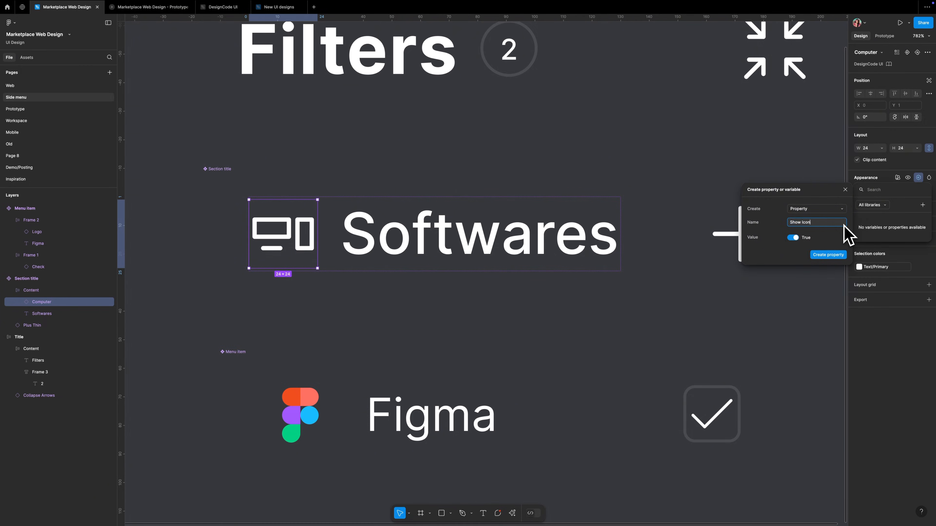
click(829, 254)
Step: Apply the Show Icon visibility property to the plus icon in the Section title component
click(746, 245)
click(918, 177)
click(880, 222)
Step: Create a text property named Text with the value Softwares for the Section title's label
click(548, 252)
click(548, 252)
click(922, 92)
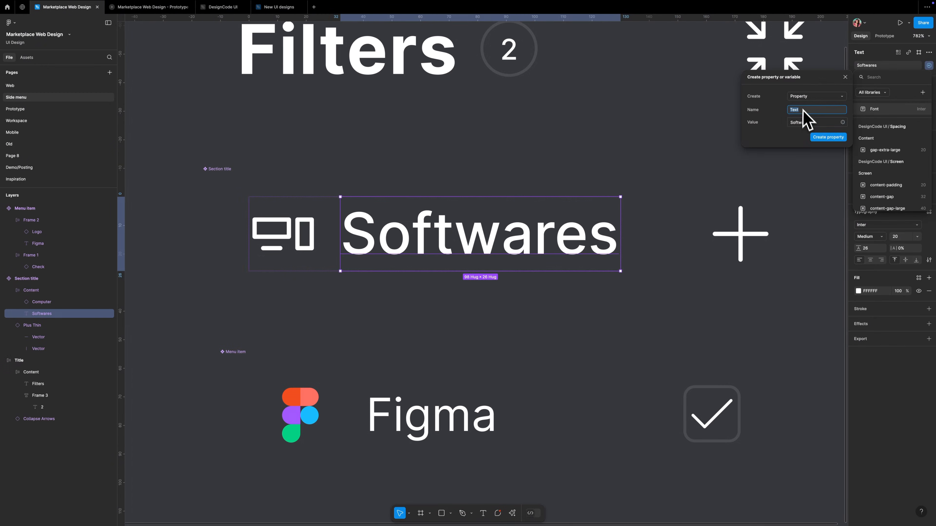
click(827, 137)
Step: Search the library assets for avatar and insert the Avatar component before the Filters text in the Title frame
scroll(616, 209, up, 5)
click(464, 287)
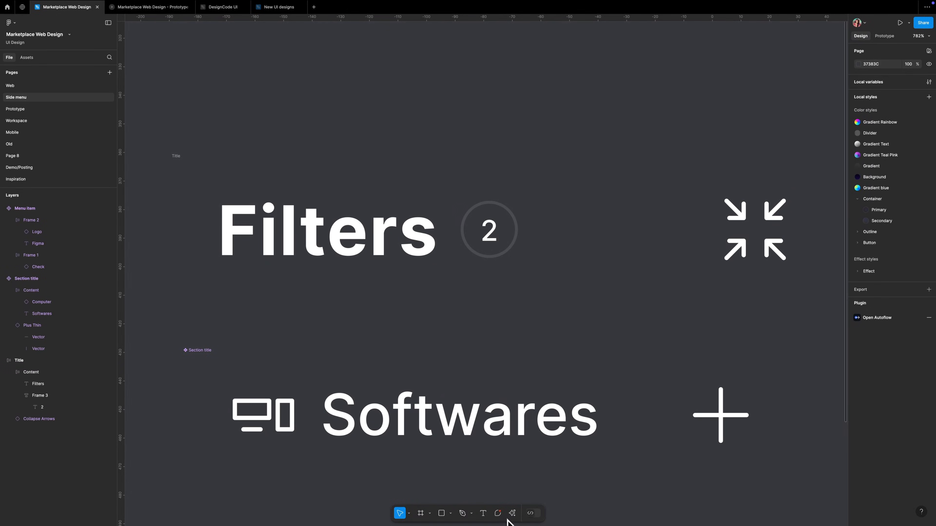
click(512, 513)
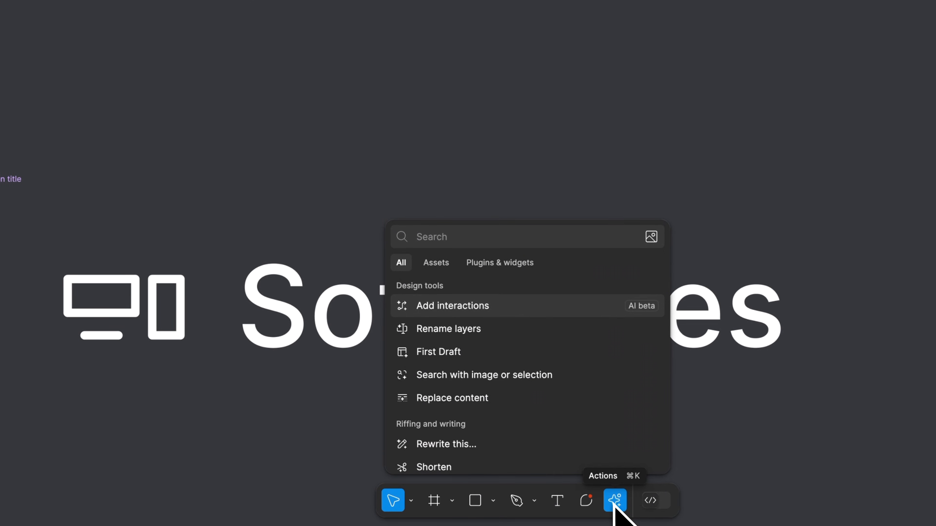
text(avatar)
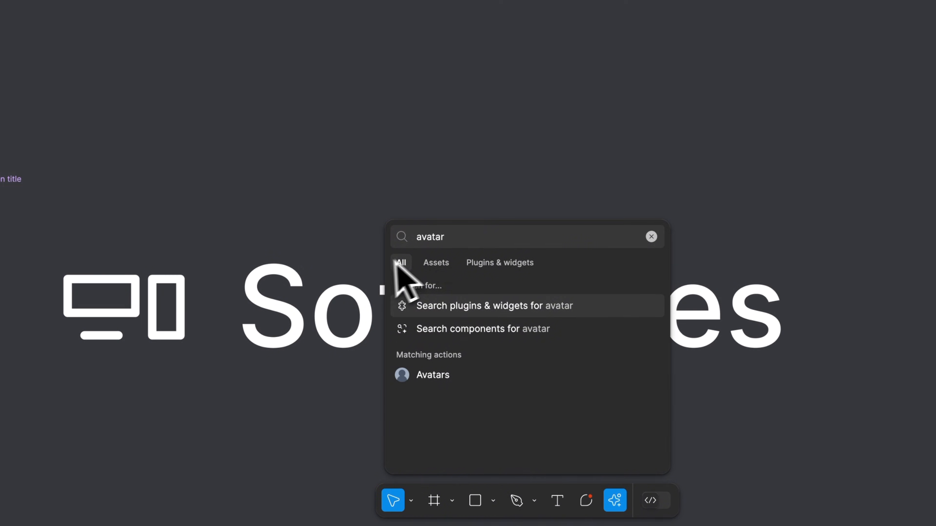
click(443, 266)
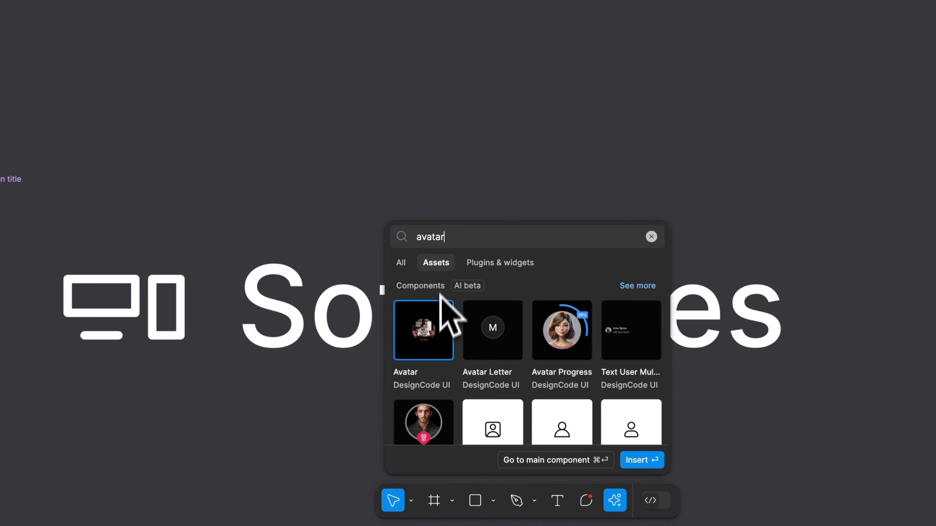
drag(440, 297, 127, 98)
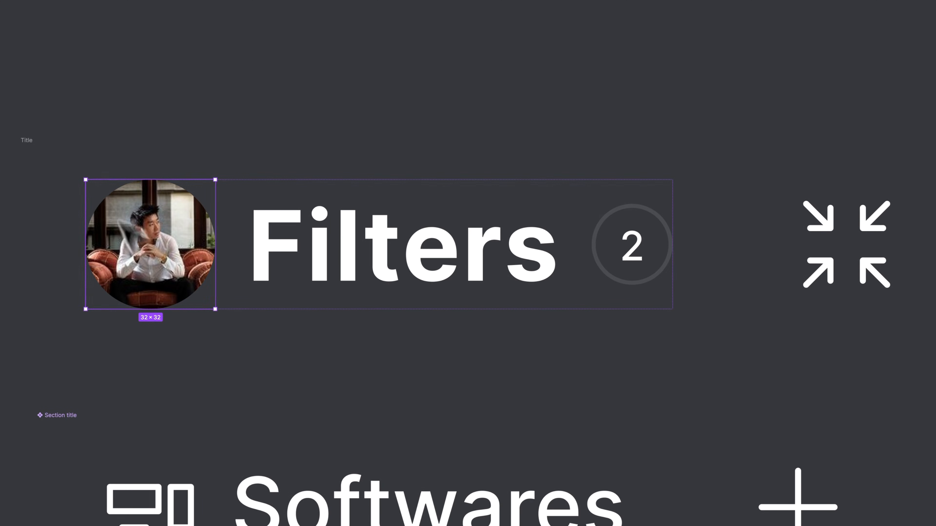
Step: Convert the Title frame into a component and create a visibility property named Show Avatar, set to True, for its avatar
click(27, 141)
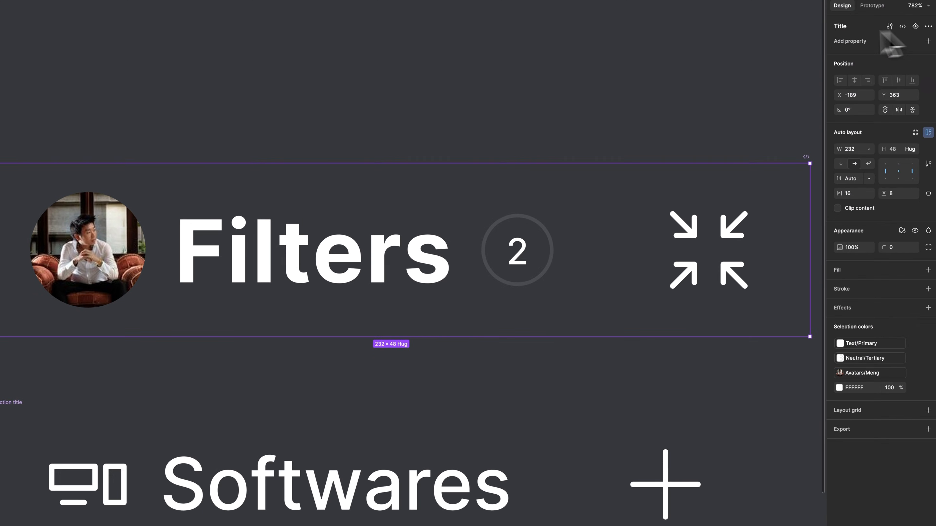
click(87, 251)
click(86, 251)
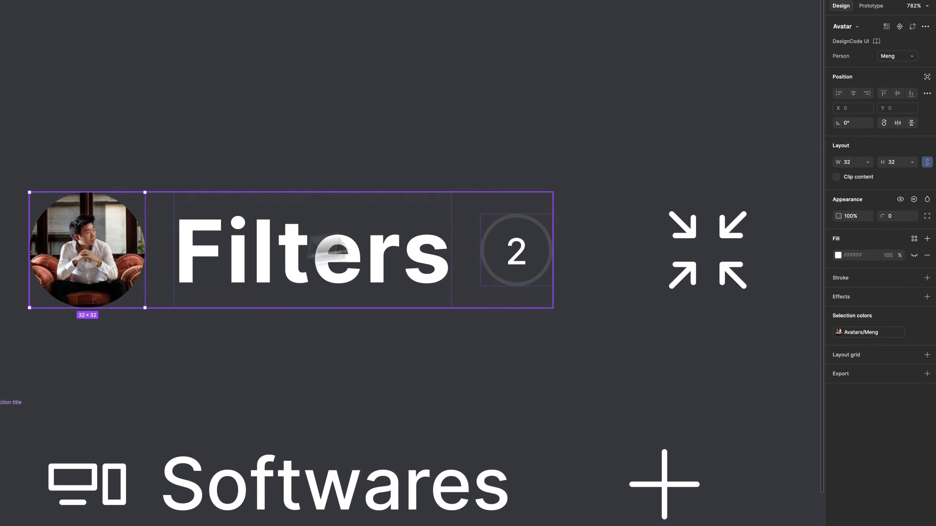
click(913, 199)
click(919, 234)
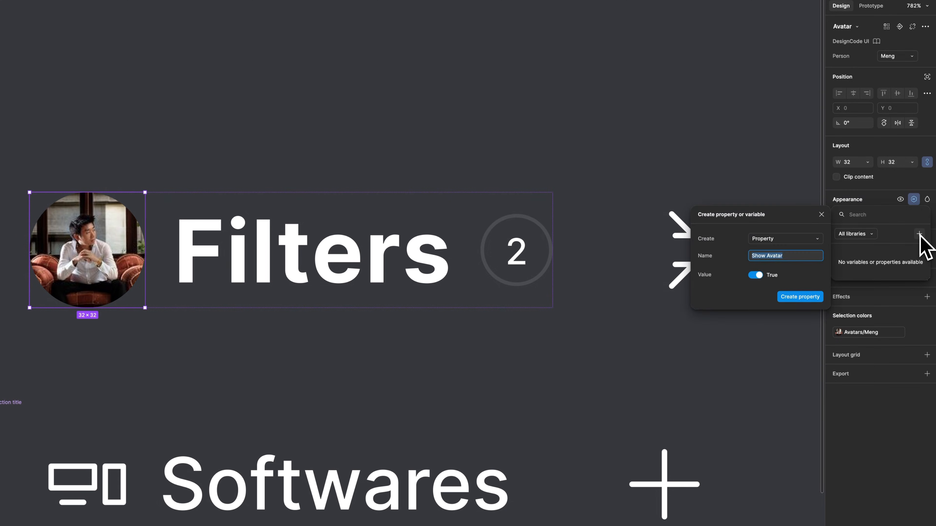
click(800, 297)
Step: Create a text property named Text with the value Filters for the Title component's heading
click(382, 253)
click(926, 43)
click(919, 77)
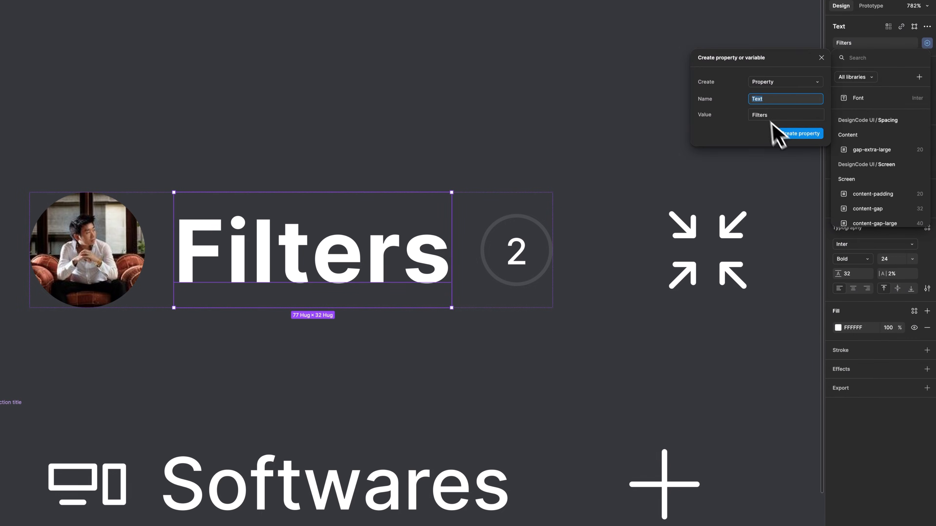
click(798, 132)
key(Escape)
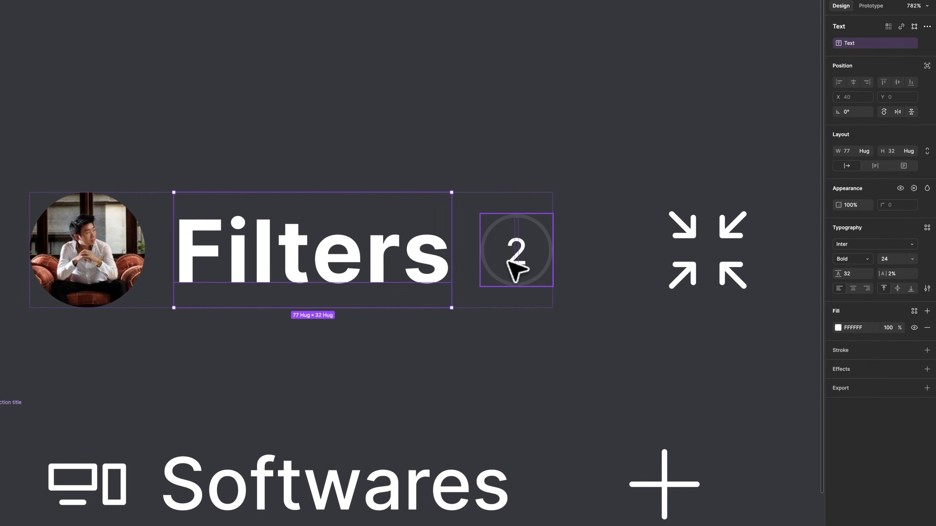
Step: Create a visibility property named Show amount, set to True, for the circular count badge in the Title component
click(507, 266)
click(913, 215)
click(919, 250)
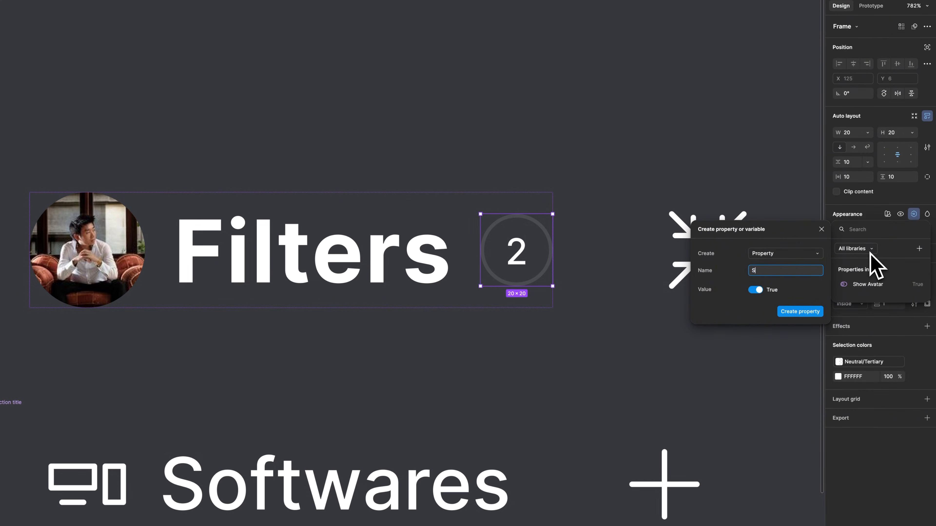
text(Show amount)
key(Return)
Step: Create a text property named Text Amount with the value 2 for the number inside the count badge
click(519, 258)
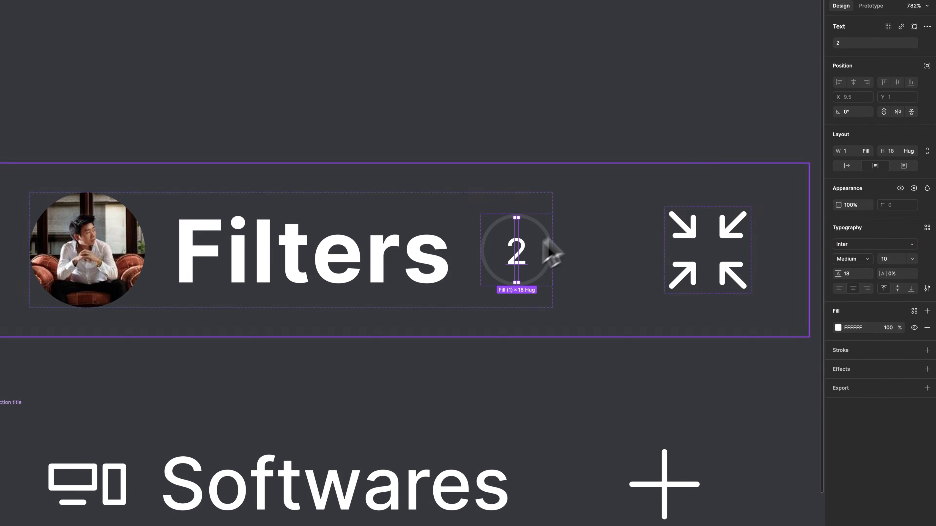
click(927, 43)
click(918, 77)
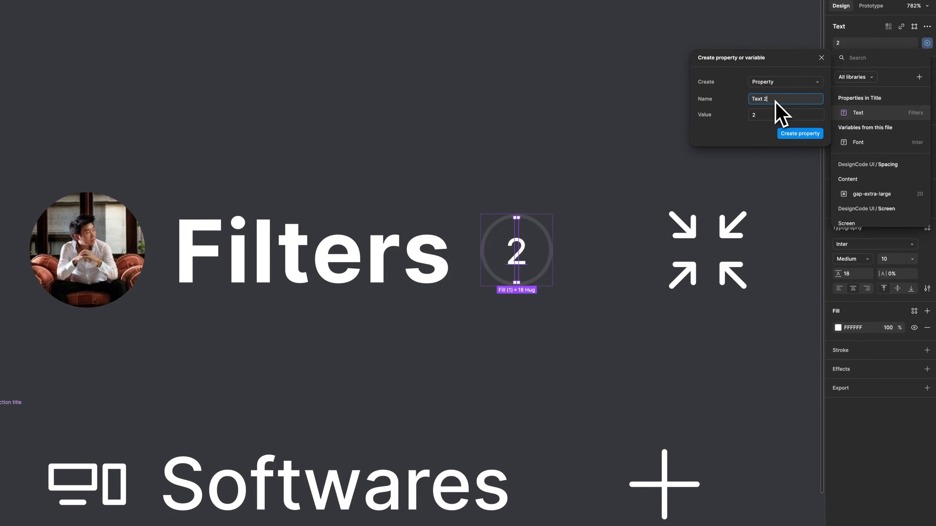
click(800, 135)
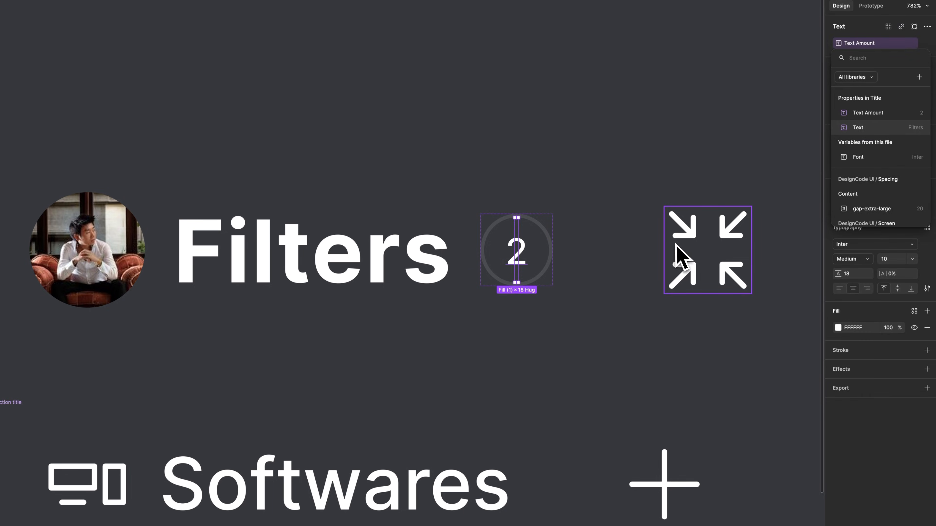
Step: Apply a visibility property named Show Icon, set to True, to the Title component's collapse arrows icon
click(682, 258)
click(911, 185)
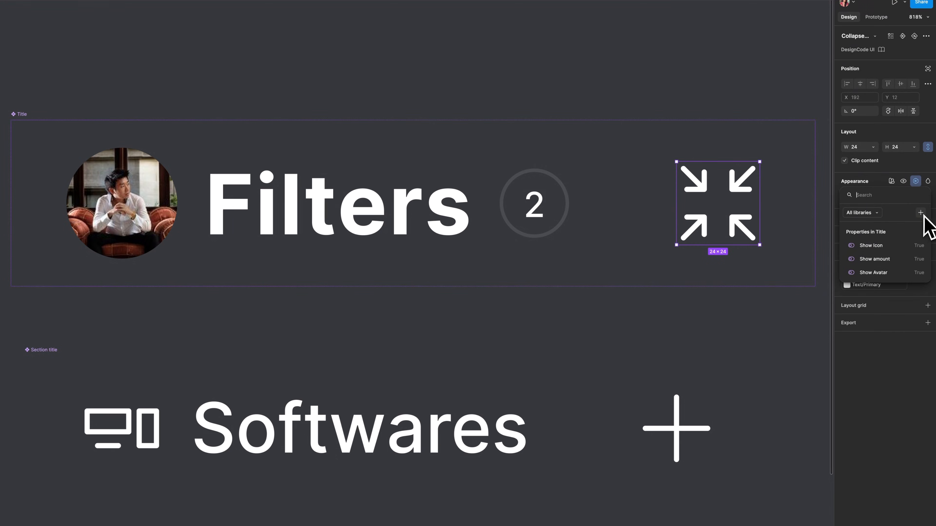
click(873, 245)
Step: Expose the nested instance properties of Avatar and Collapse Arrows on the Title component
click(291, 138)
scroll(412, 161, up, 3)
click(928, 51)
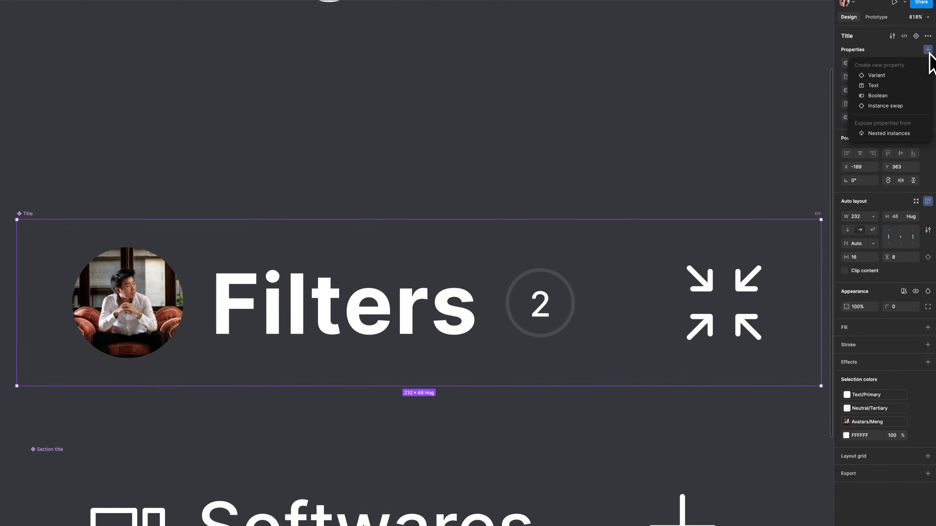
click(895, 136)
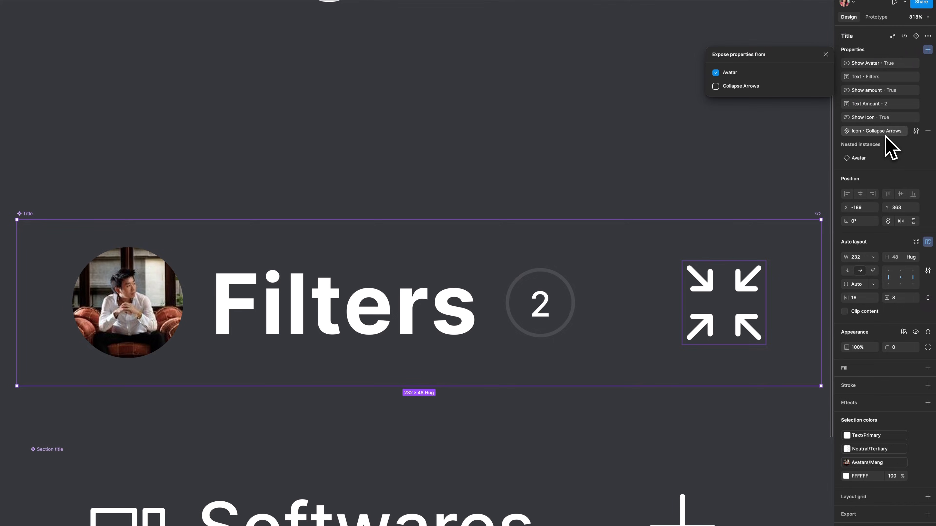
click(715, 87)
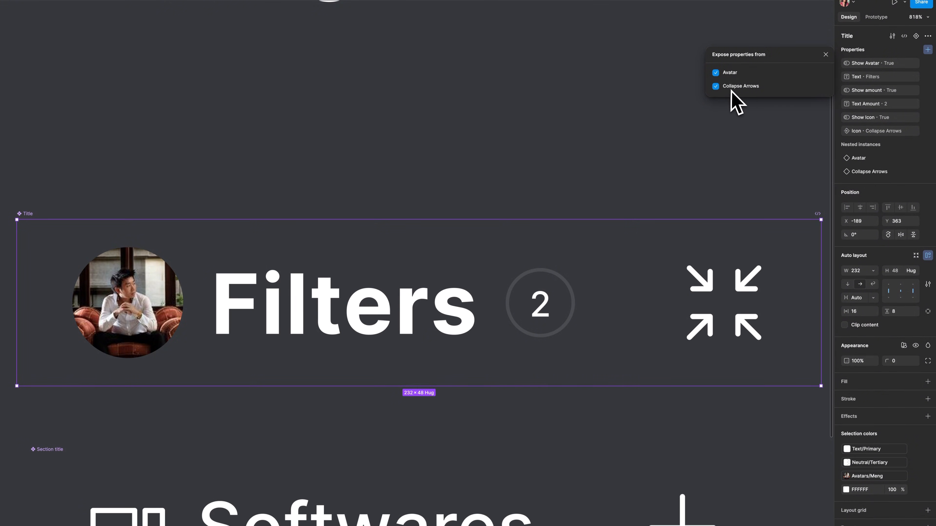
click(825, 54)
click(721, 306)
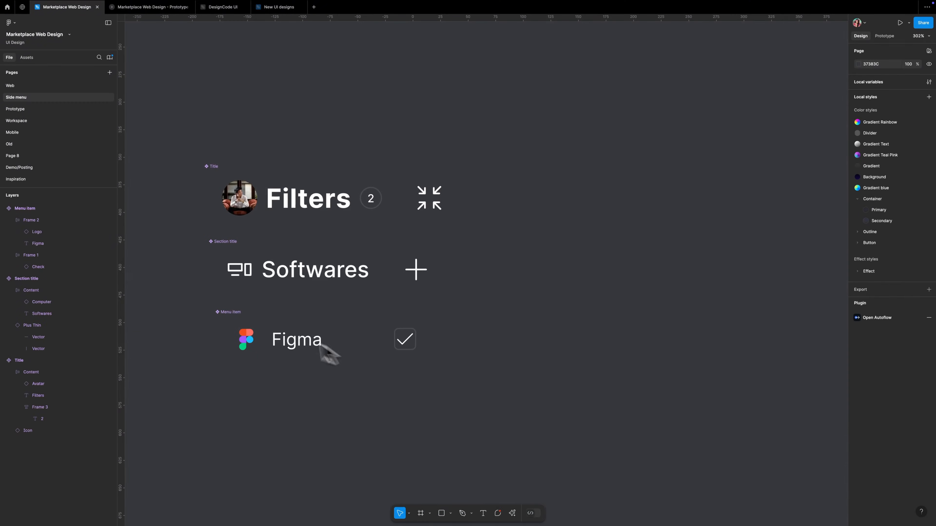
Step: Add two variants to the Menu item component
click(228, 312)
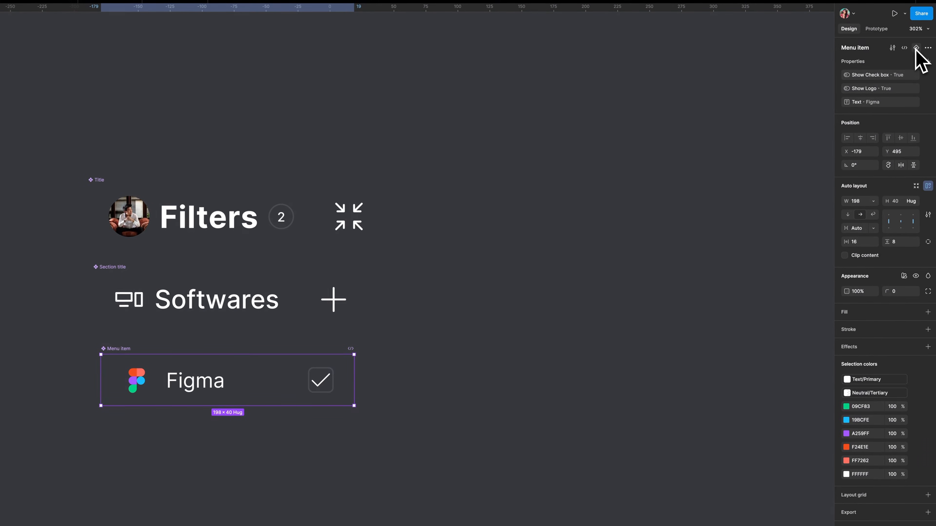
click(916, 48)
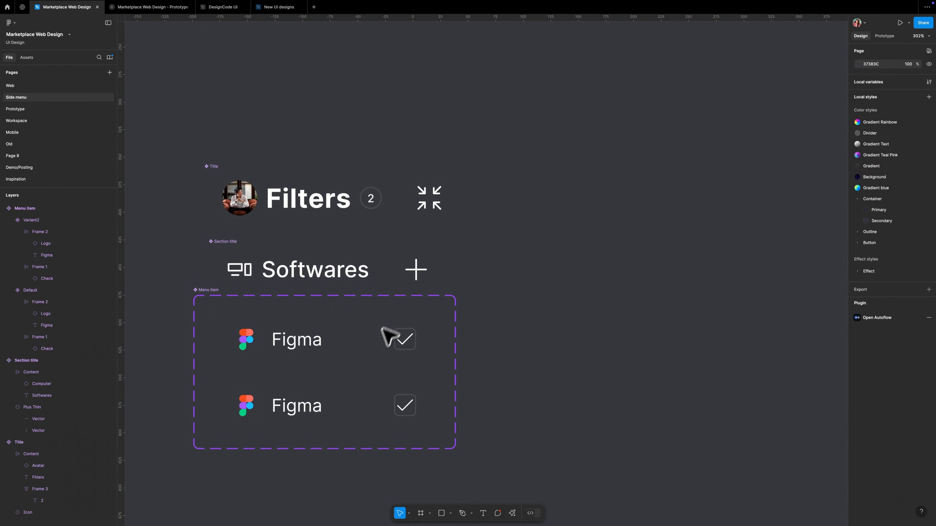
click(324, 440)
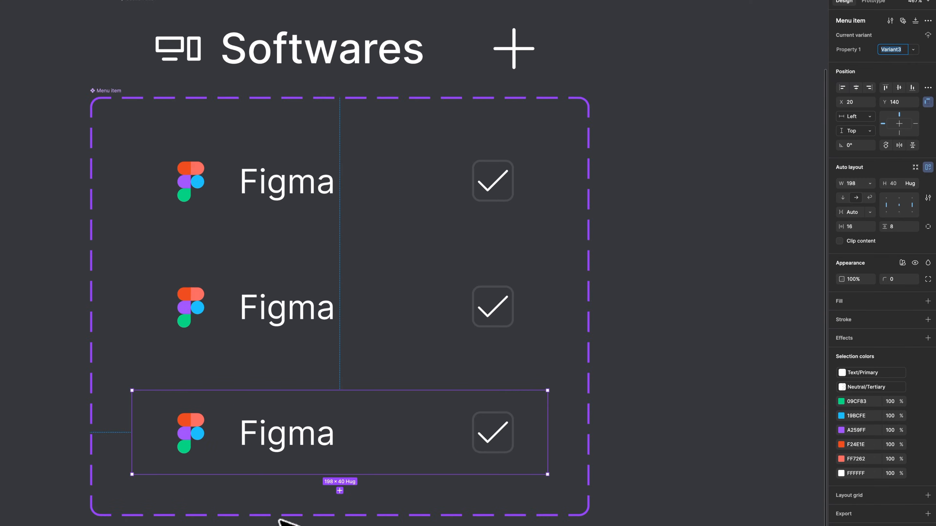
Step: Rename the Menu item's variant property as Stade and its first variant as Unselected
scroll(382, 172, up, 1)
click(382, 171)
double_click(855, 49)
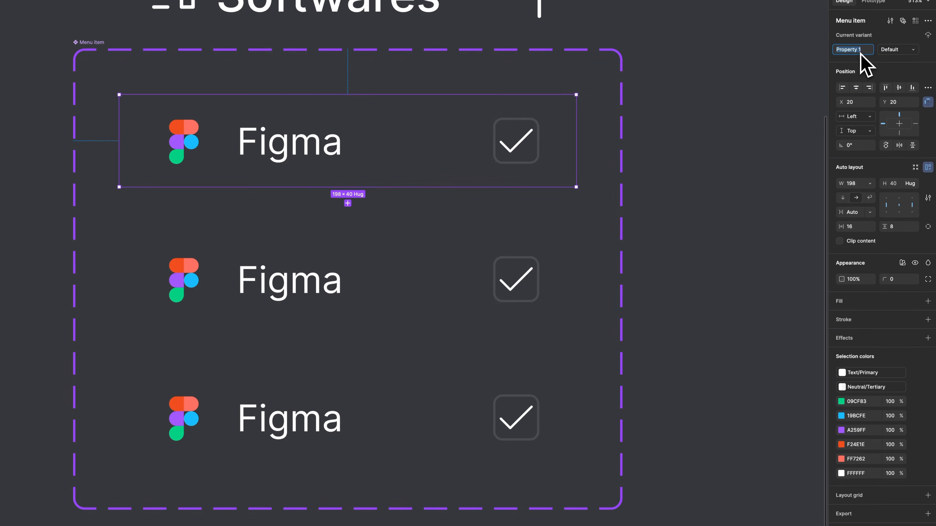
click(896, 52)
key(Tab)
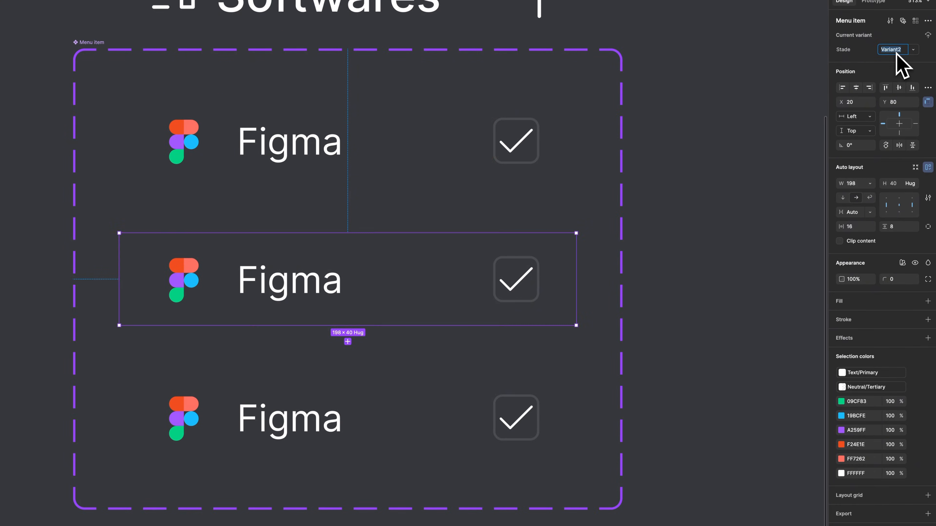
Step: Name the Menu item's second variant Hover and its third variant Selected
key(Tab)
click(897, 52)
text(Select)
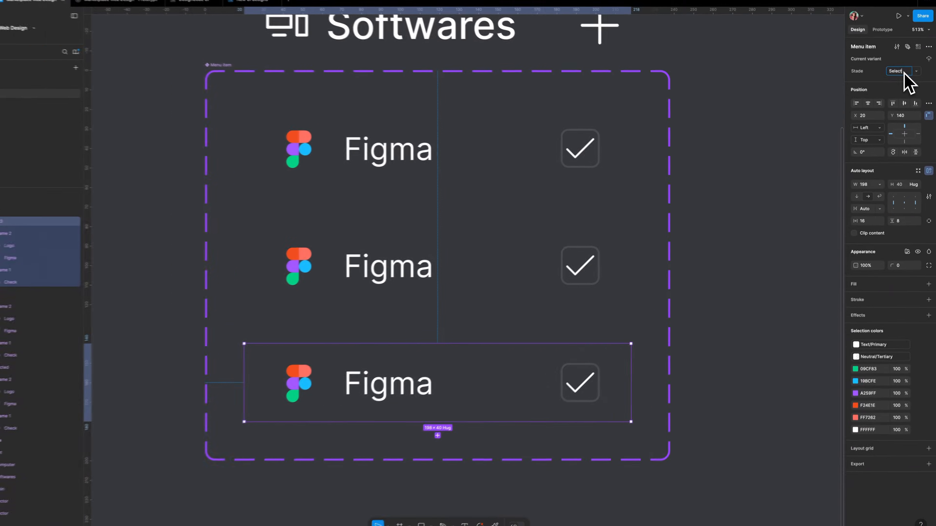
click(484, 265)
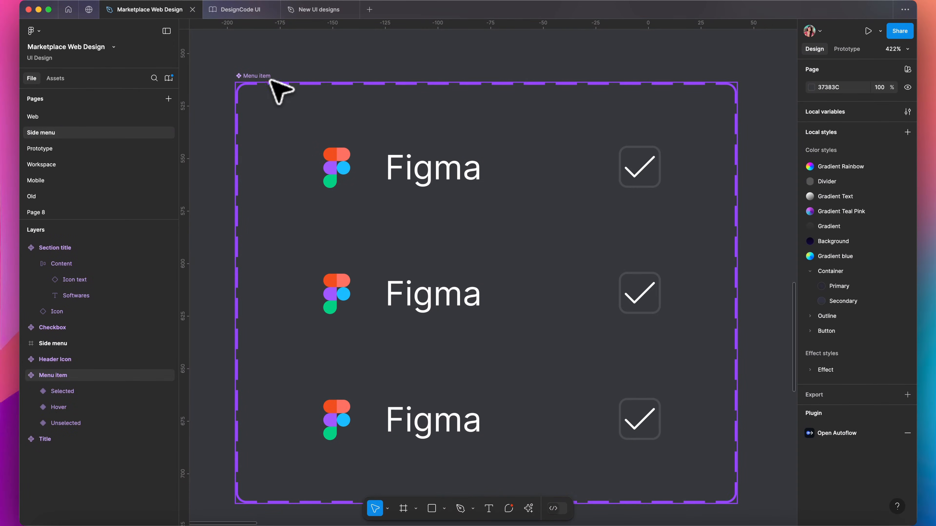
Step: Expose the nested instance properties of Logo and Checkbox on the Menu item component set
click(267, 88)
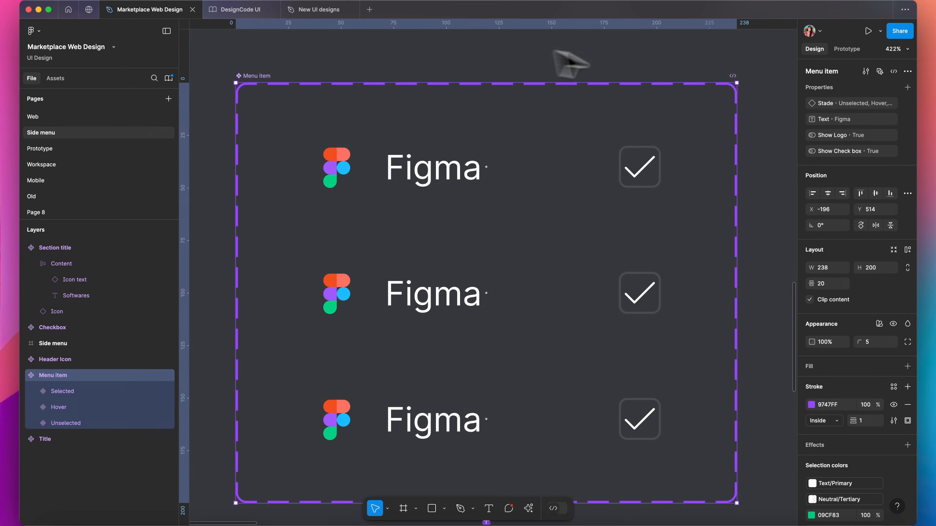
click(907, 88)
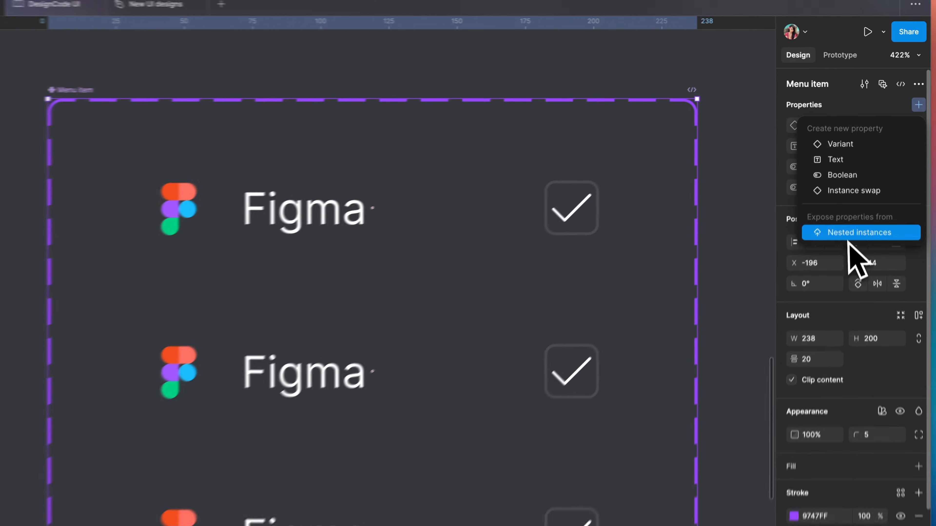
click(862, 186)
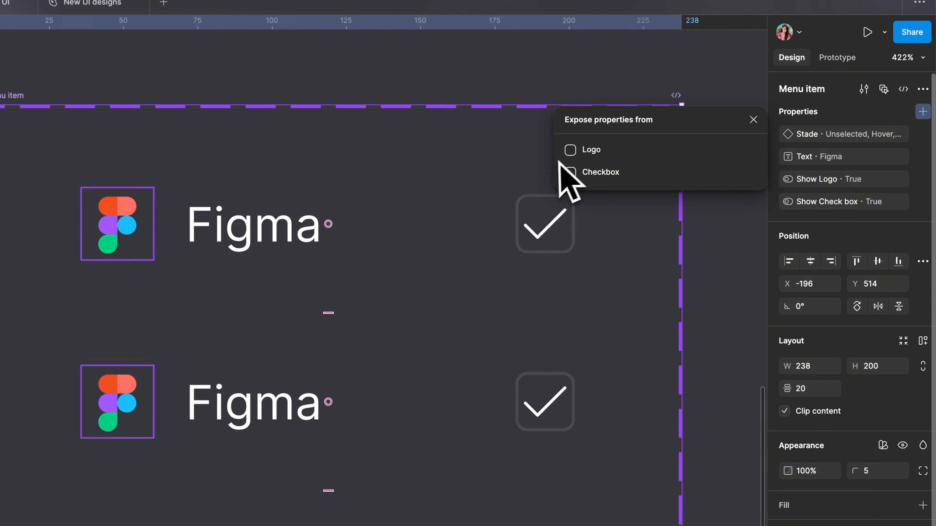
click(570, 151)
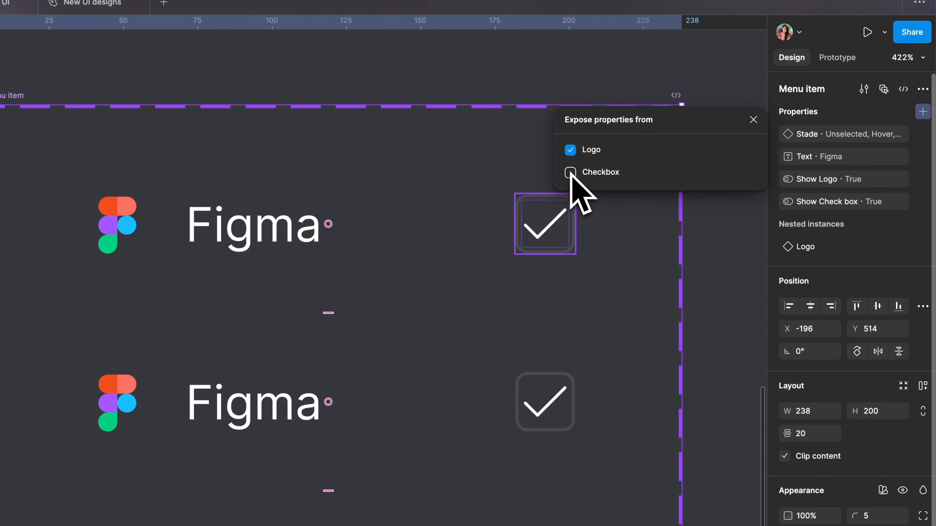
click(571, 173)
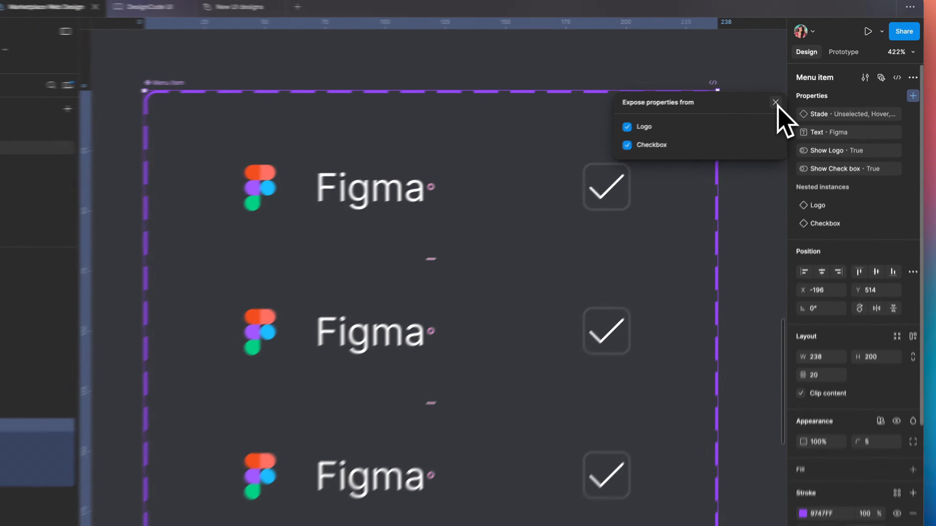
click(786, 95)
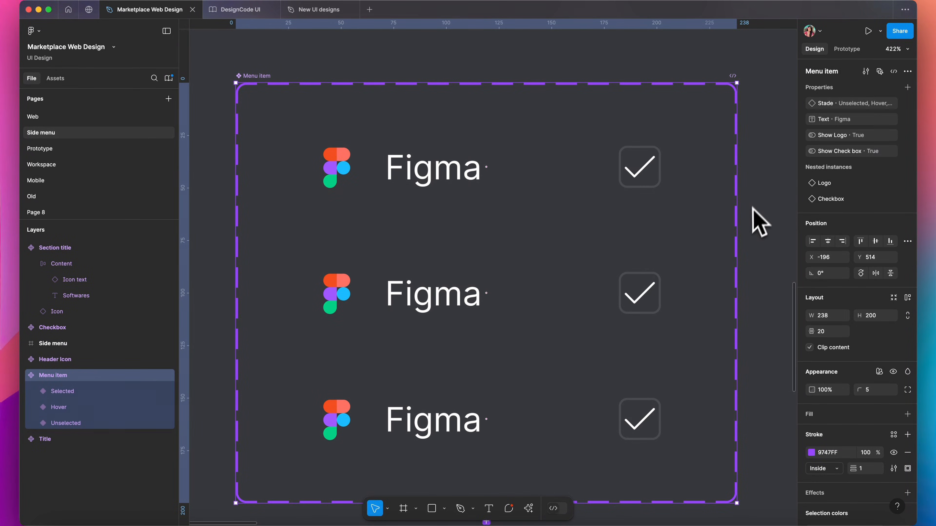
Step: Add a fill to the Menu item's Hover variant and change it to a linear gradient
click(629, 271)
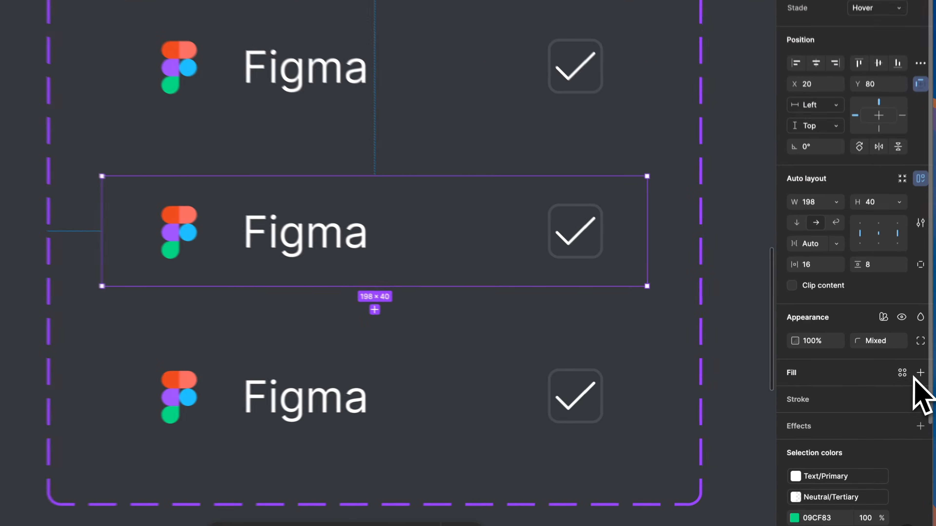
click(923, 370)
click(790, 395)
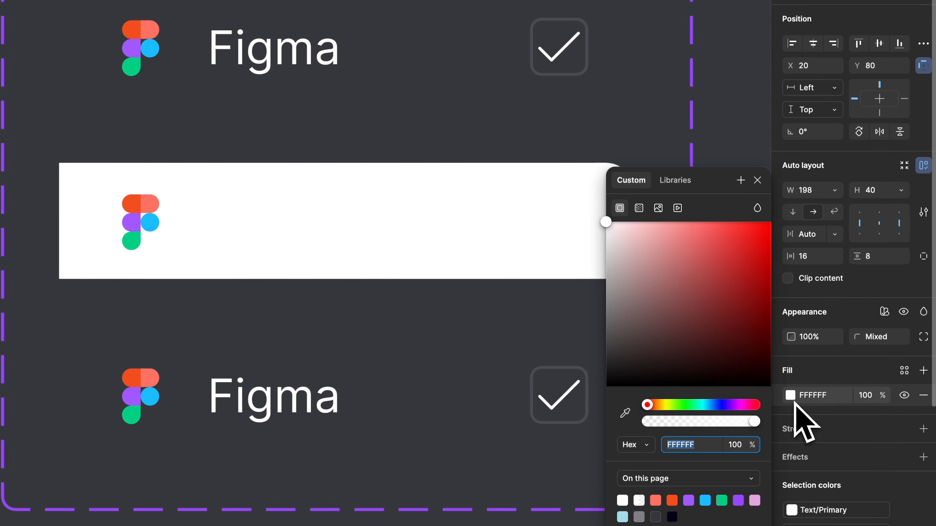
click(640, 210)
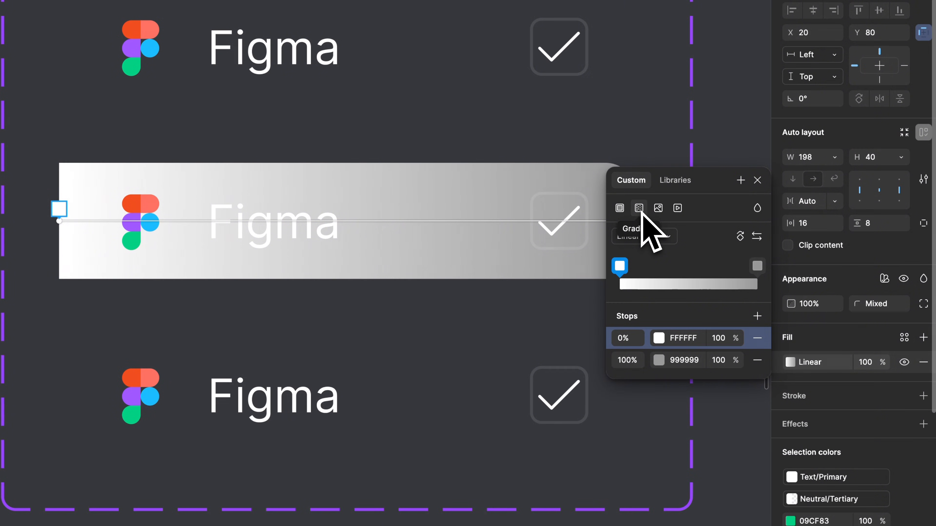
Step: Set the Hover fill gradient's 0% stop to the library colour Container/Primary/Bottom and its 100% stop to Container/Primary/Top
click(659, 341)
click(519, 210)
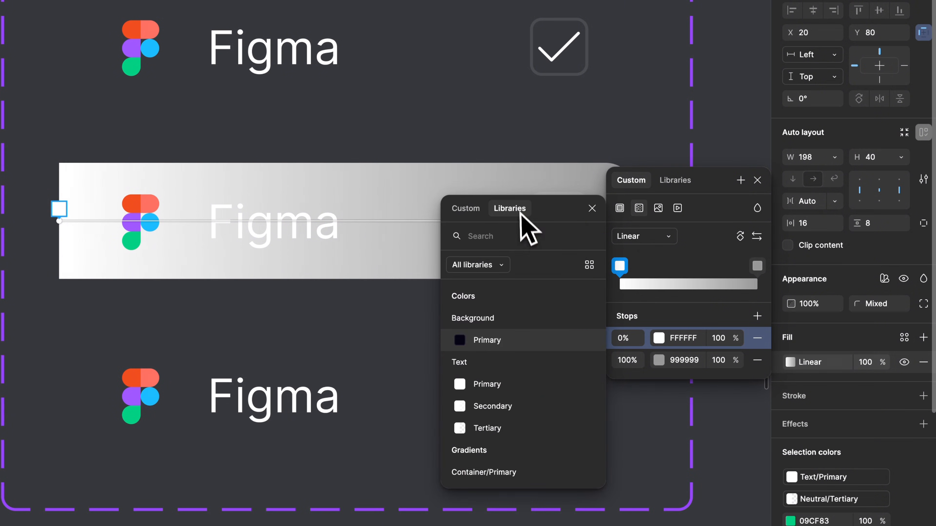
scroll(533, 397, down, 3)
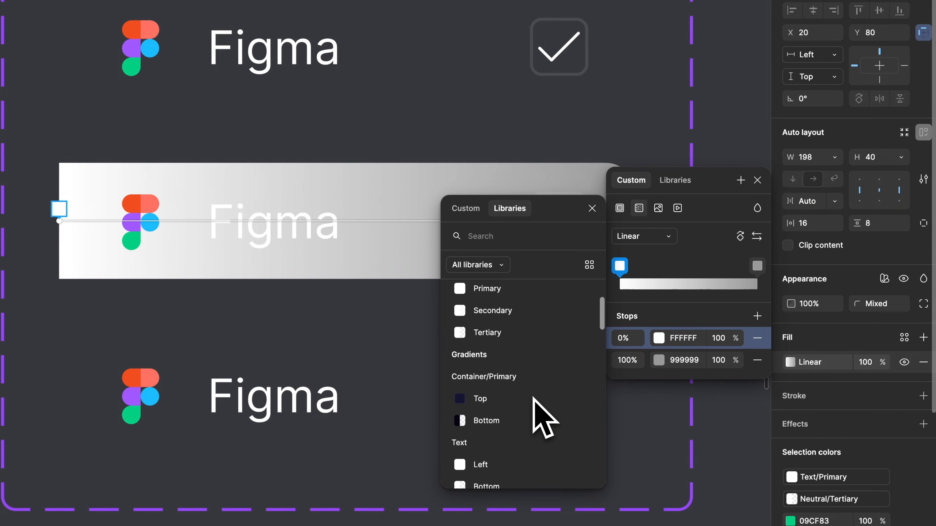
click(528, 420)
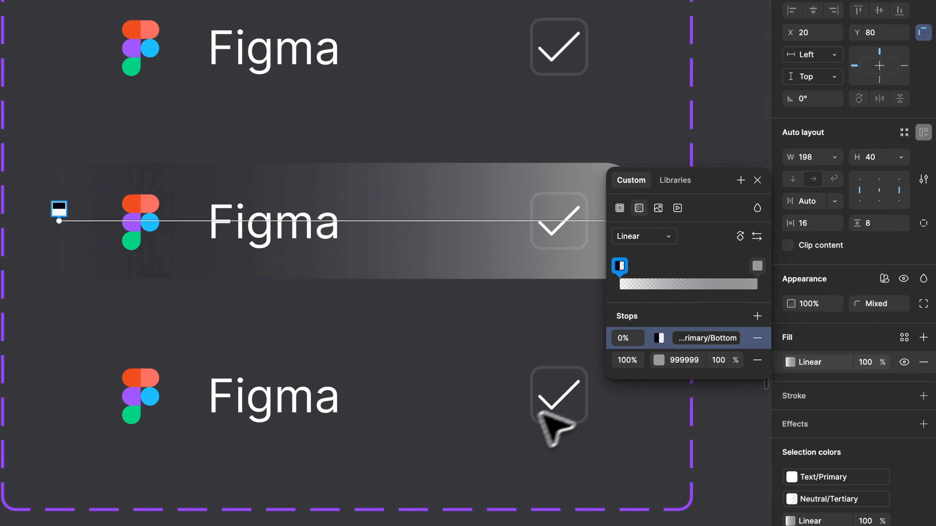
click(659, 360)
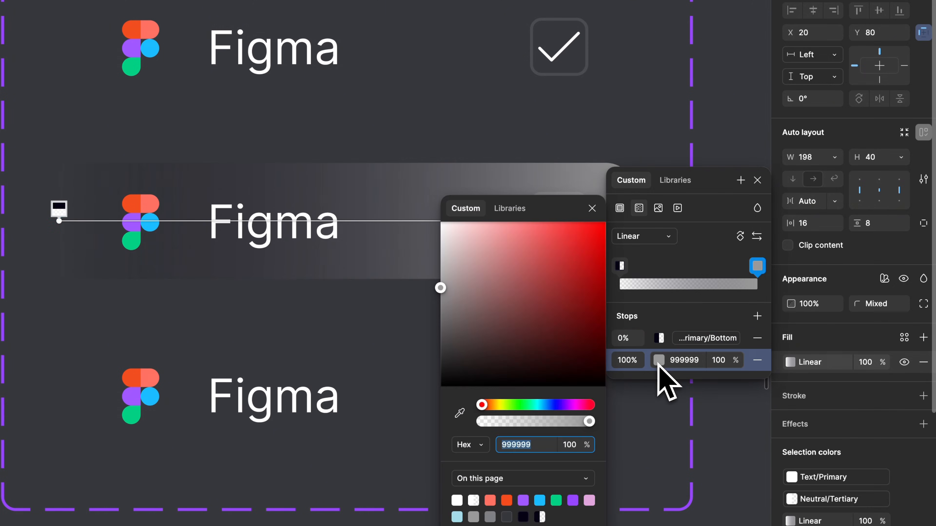
click(521, 208)
scroll(530, 395, down, 5)
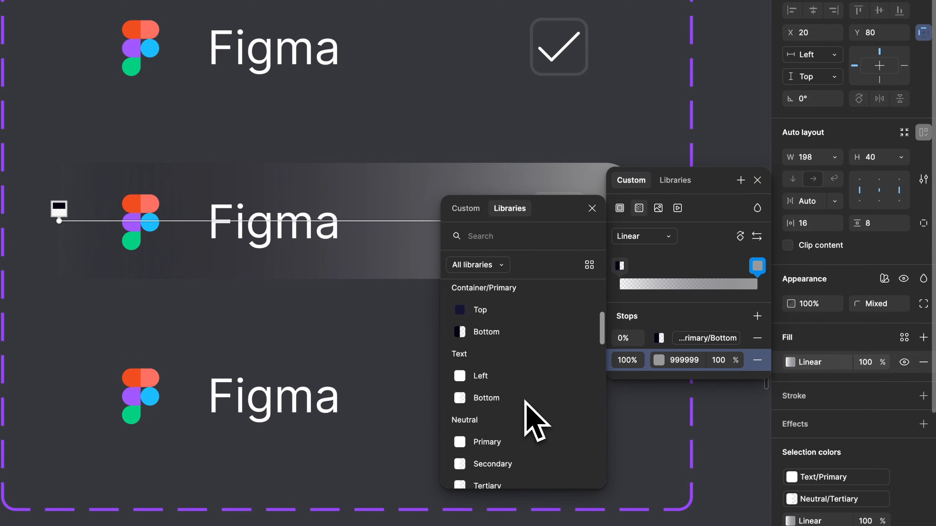
click(512, 311)
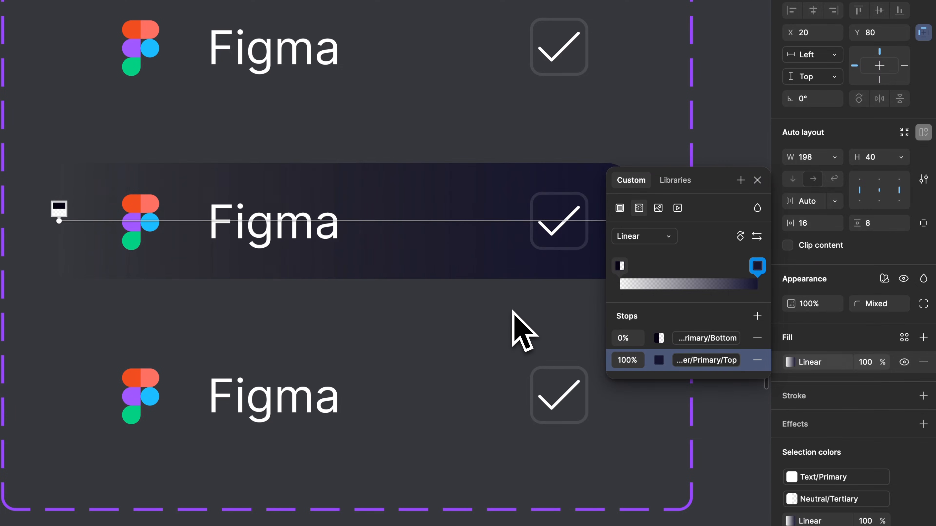
click(758, 182)
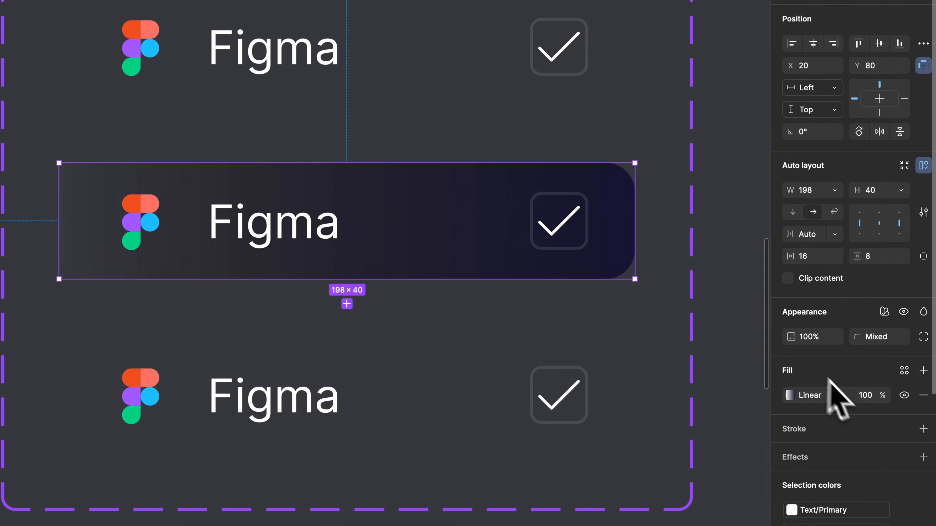
Step: Add a stroke to the Hover variant and change it to a linear gradient
click(904, 429)
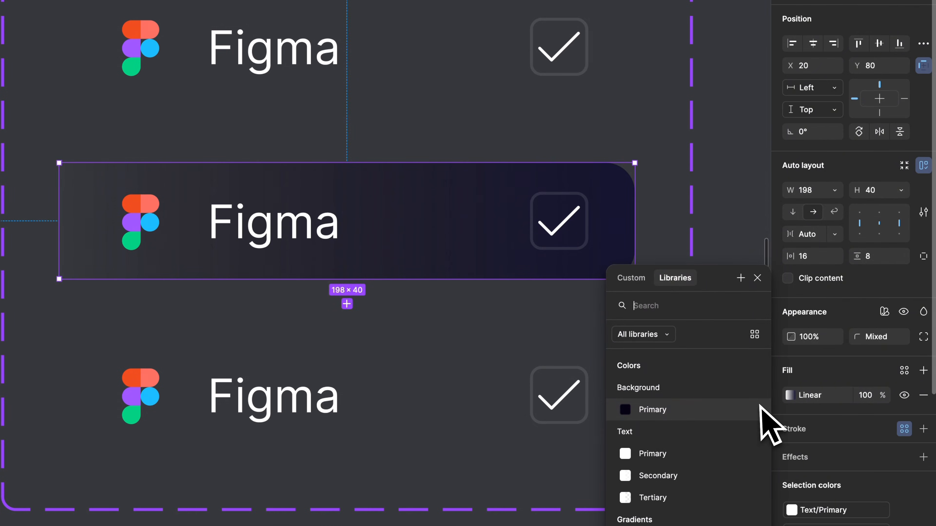
click(757, 278)
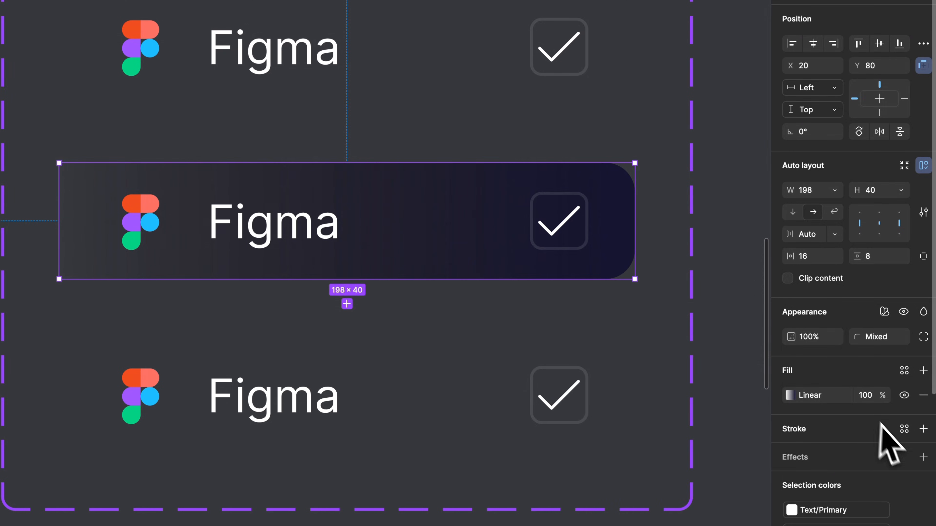
click(924, 430)
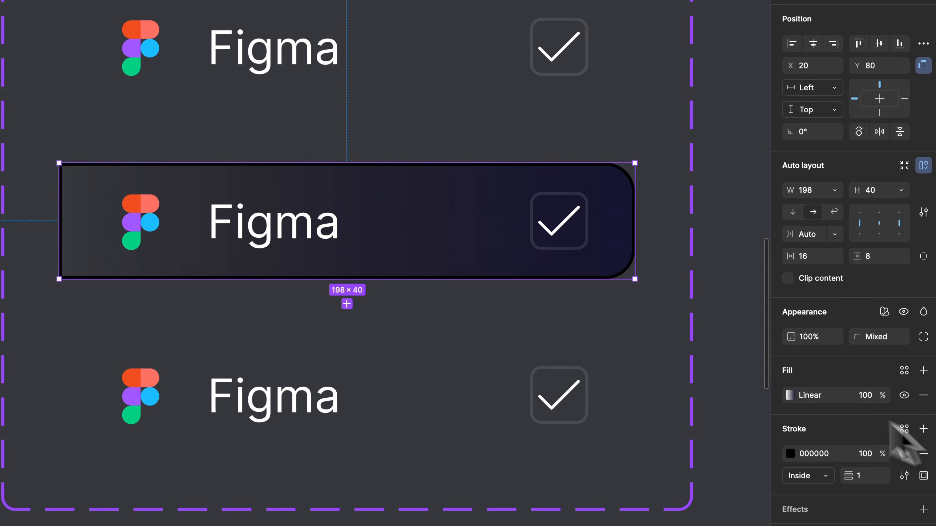
click(789, 454)
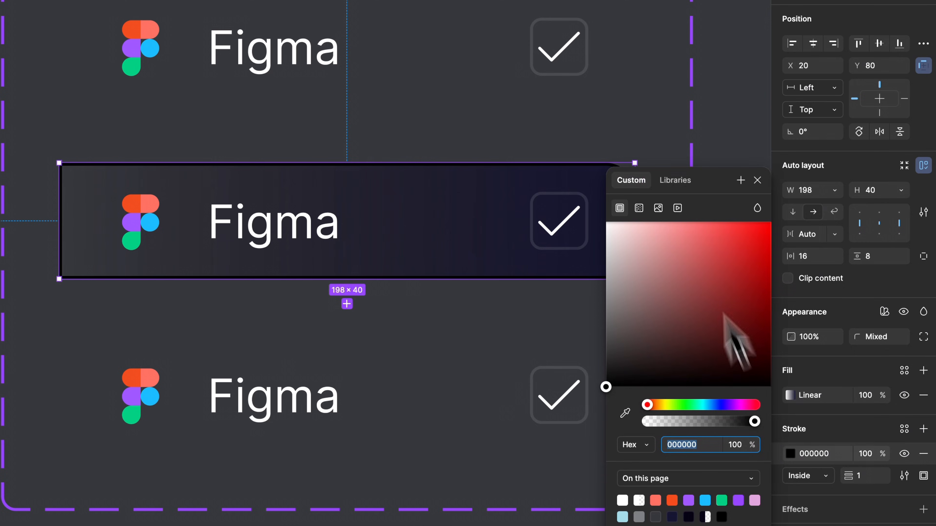
click(638, 209)
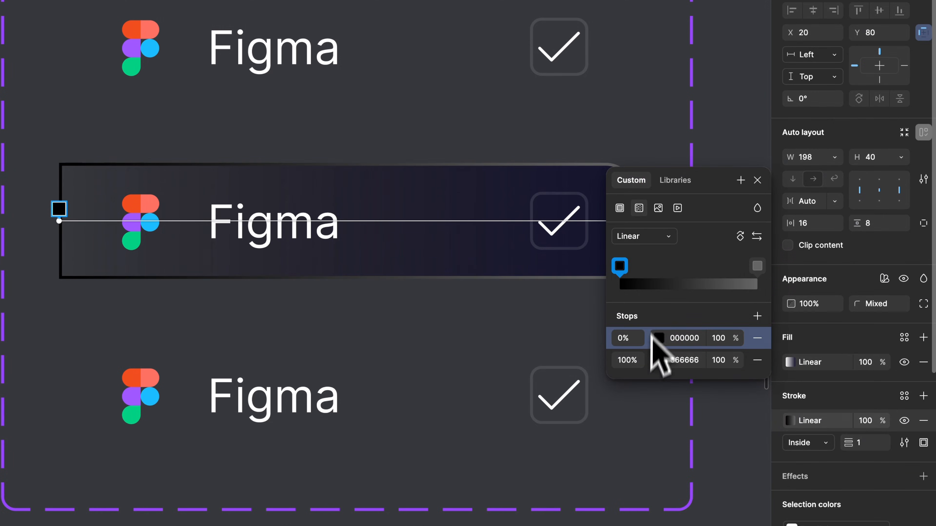
Step: Set the Hover stroke gradient's 100% stop to the library colour Neutral/Tertiary and its 0% stop to Neutral/Quaternary
click(660, 360)
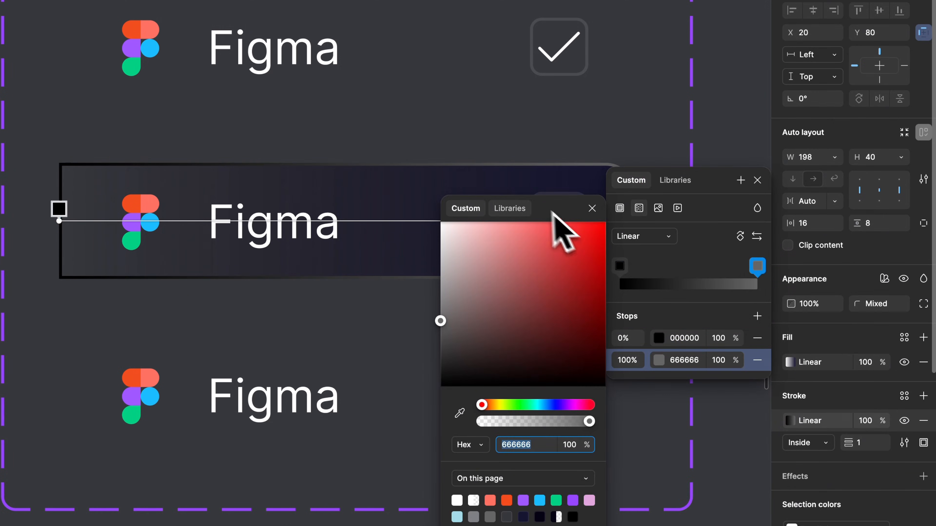
click(521, 209)
scroll(526, 396, down, 5)
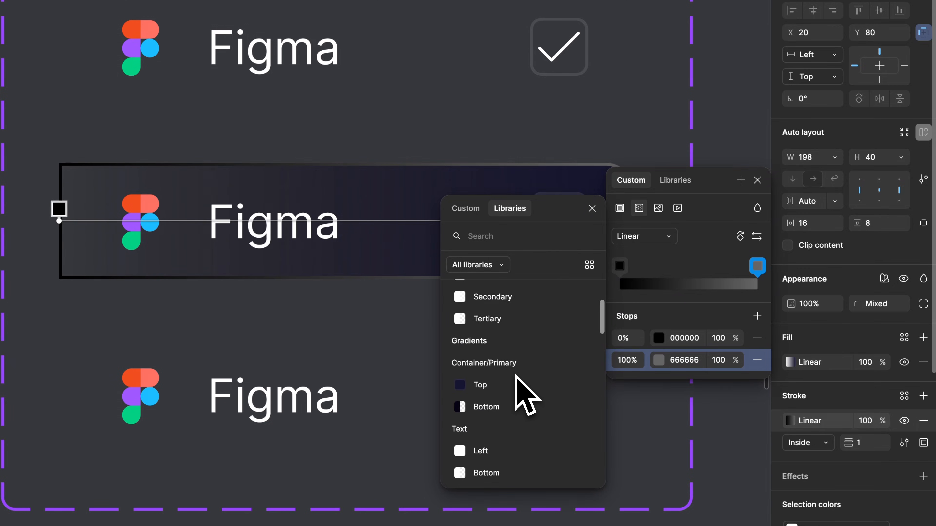
click(509, 417)
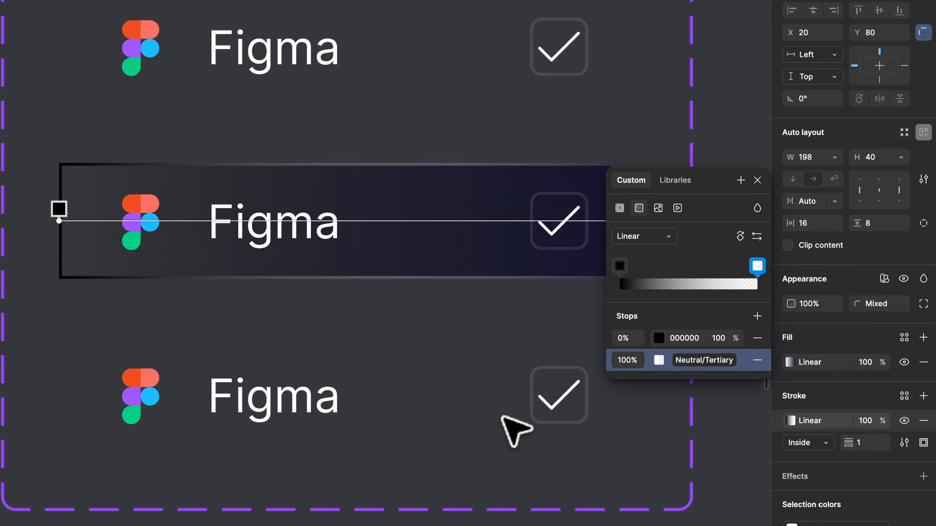
click(658, 340)
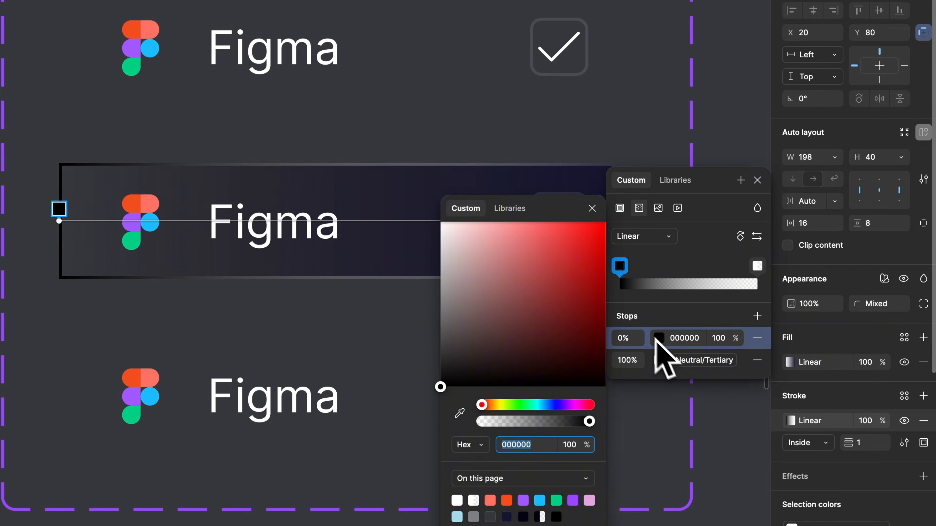
click(519, 209)
scroll(476, 424, down, 6)
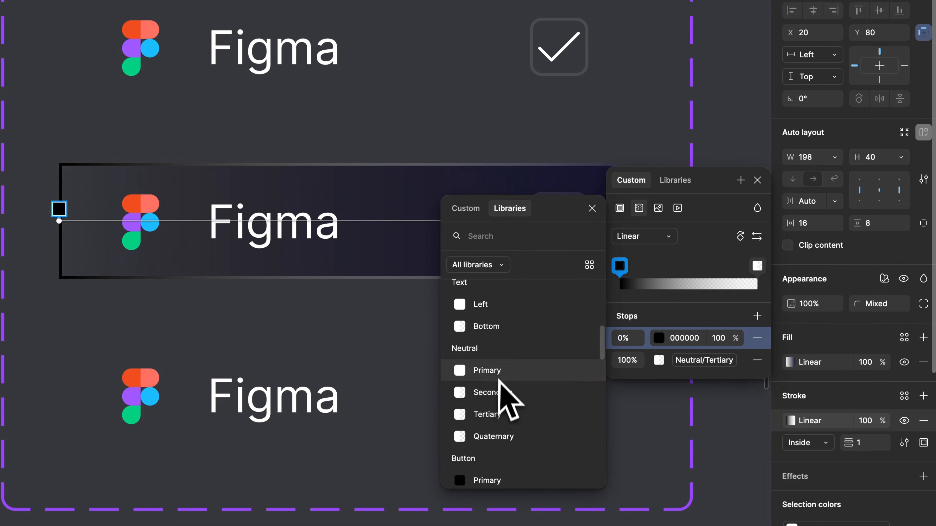
click(493, 439)
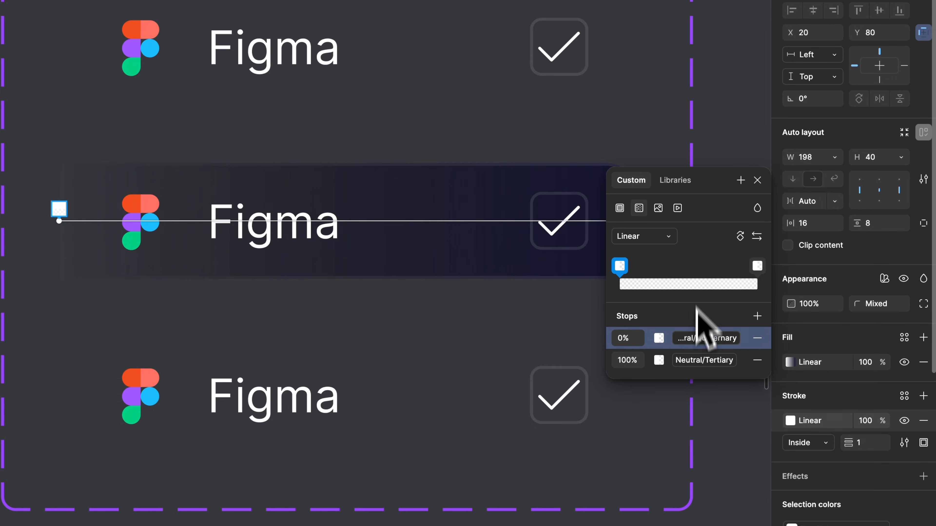
click(757, 181)
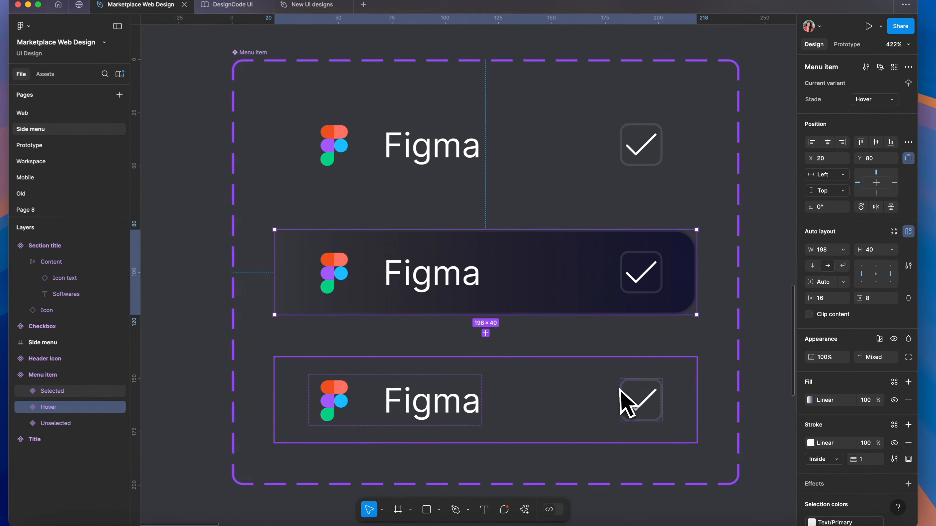
Step: Copy the Hover variant's fill and stroke properties and paste them onto the Selected variant
click(431, 405)
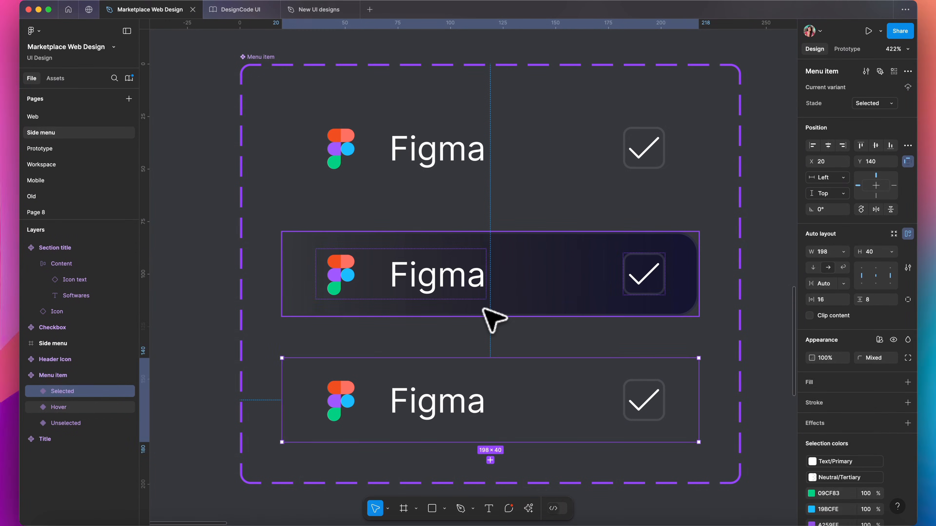
click(528, 285)
right_click(530, 284)
mouse_move(569, 252)
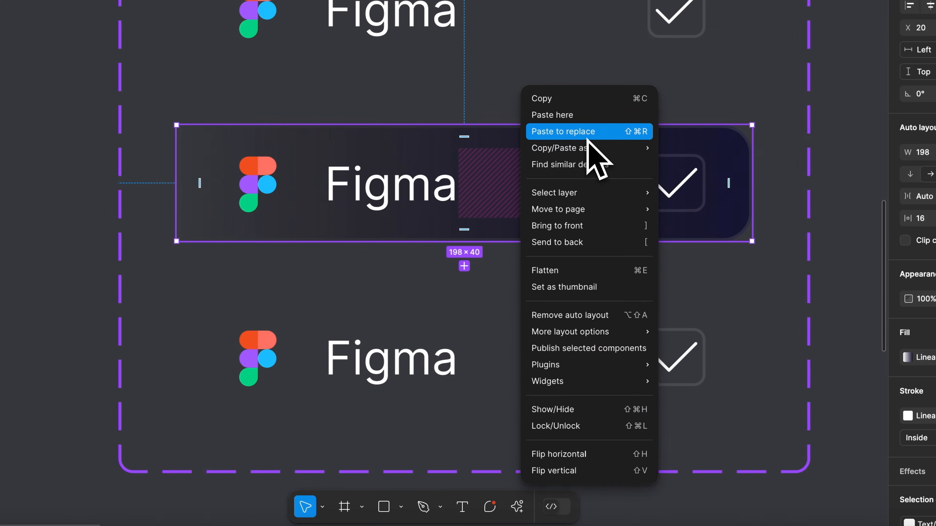
click(713, 199)
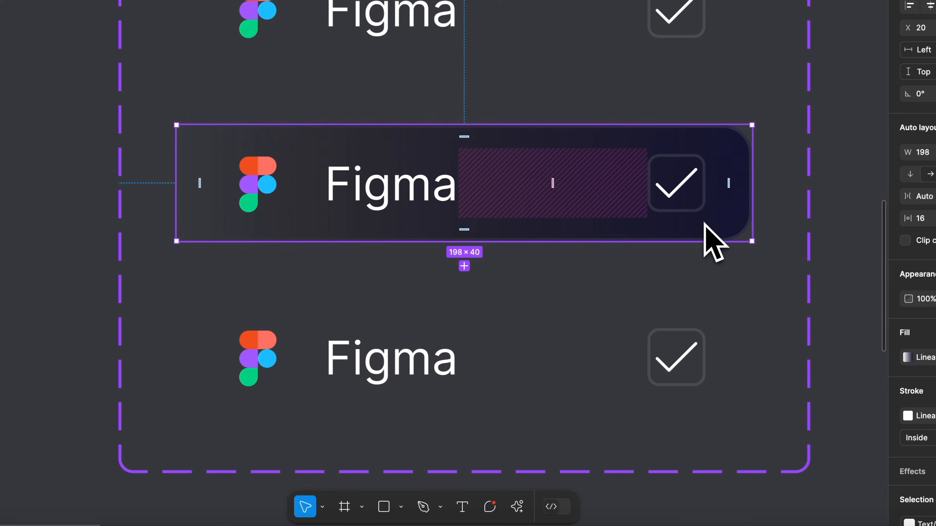
click(595, 340)
right_click(595, 340)
mouse_move(700, 148)
click(744, 242)
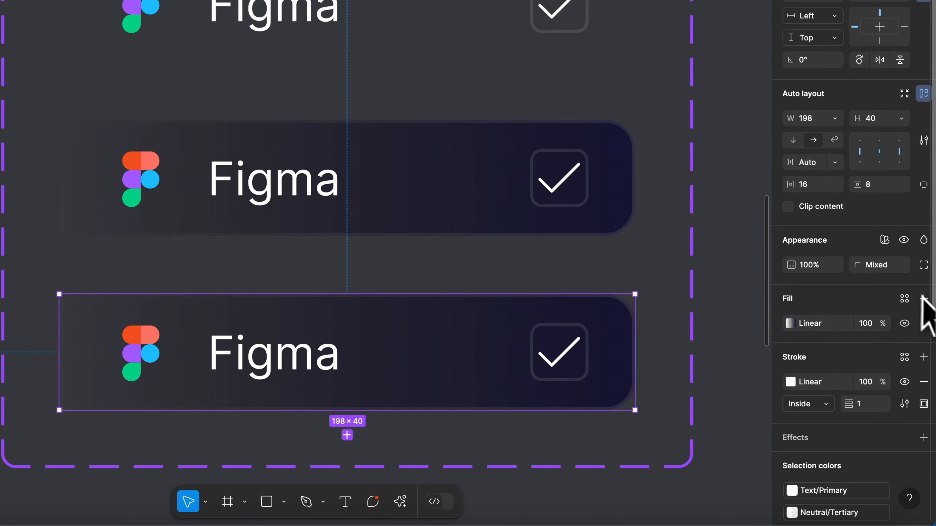
Step: Add a second fill to the Selected variant and change it to a linear gradient
click(923, 298)
click(789, 324)
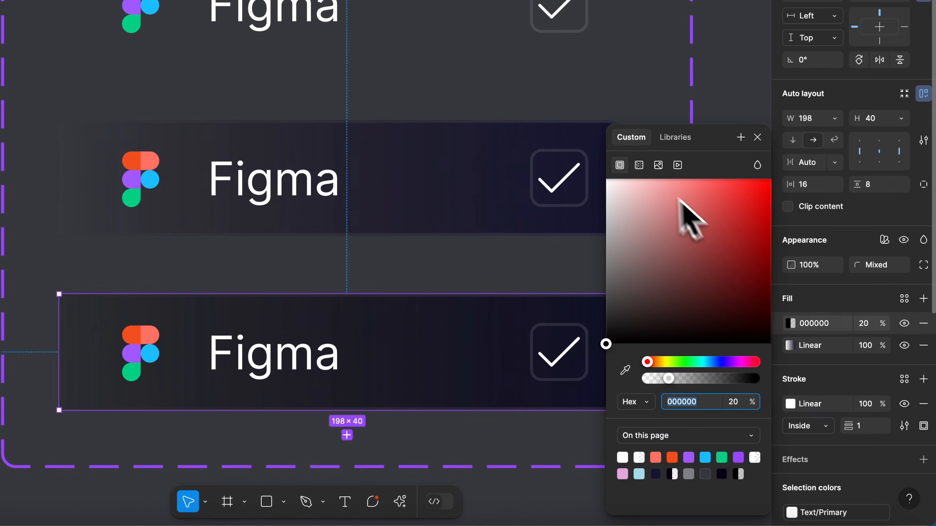
click(640, 165)
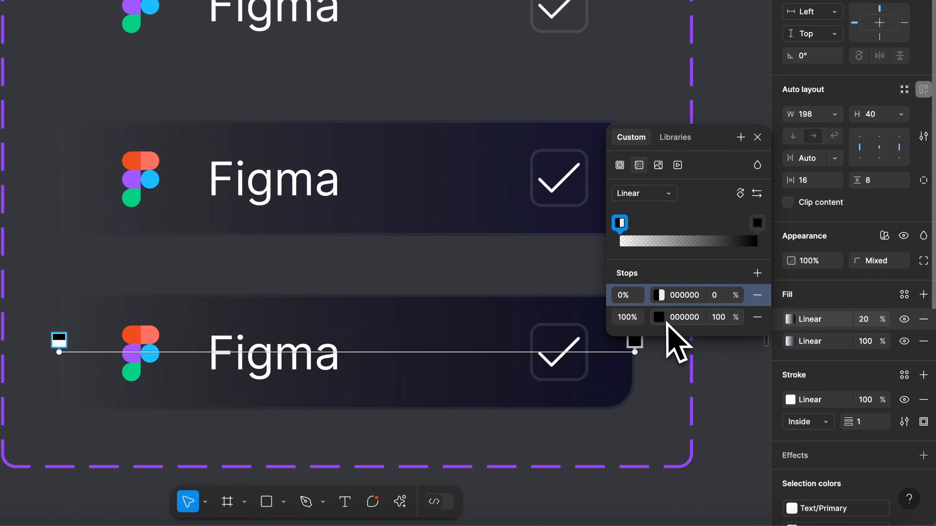
Step: Set the 100% stop of the Selected variant's new gradient fill to light blue 72D3E9
click(660, 317)
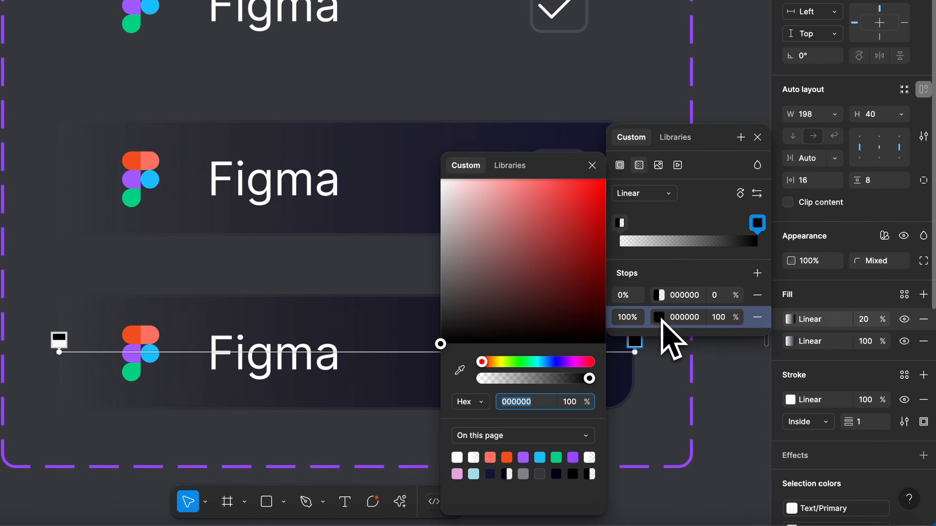
click(539, 457)
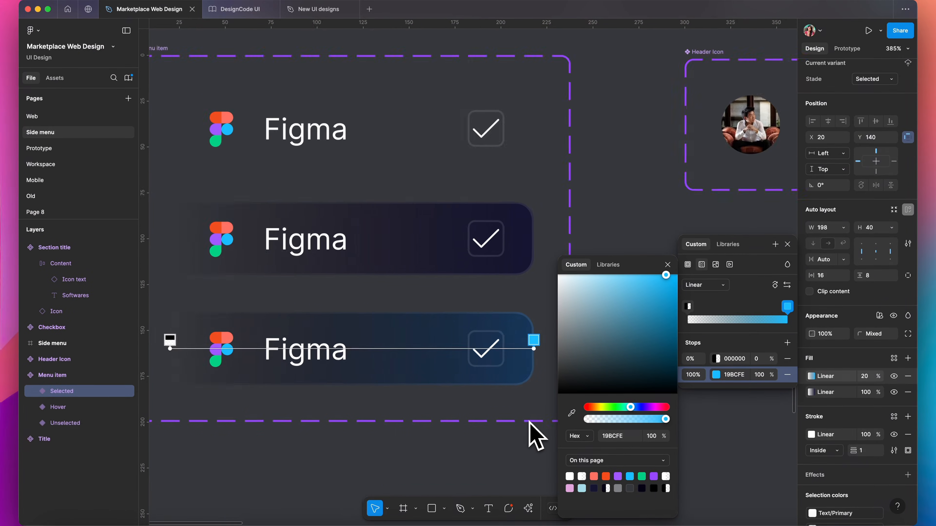
scroll(536, 435, down, 3)
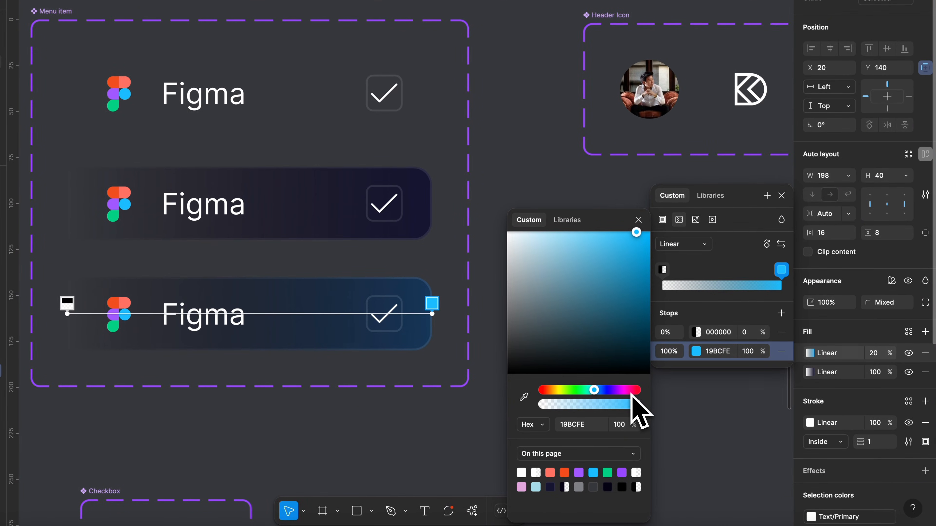
click(535, 487)
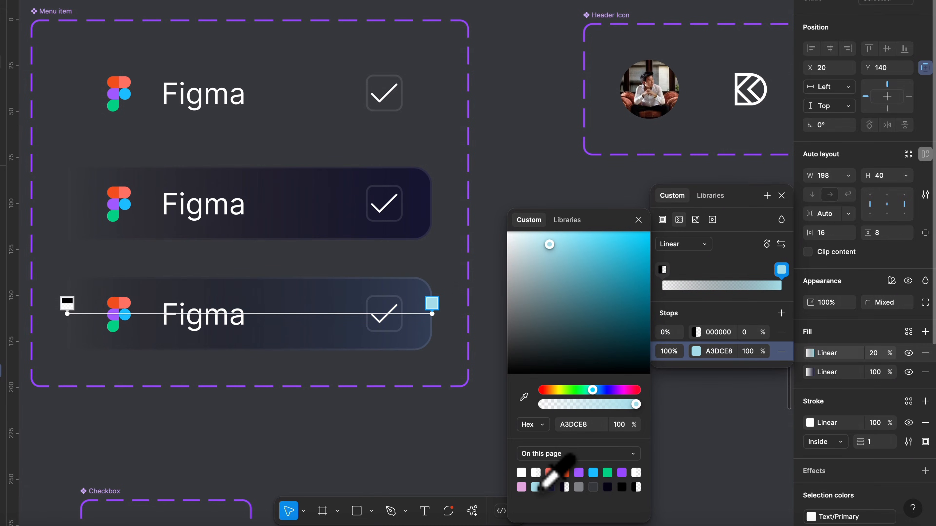
click(550, 240)
drag(554, 246, 584, 250)
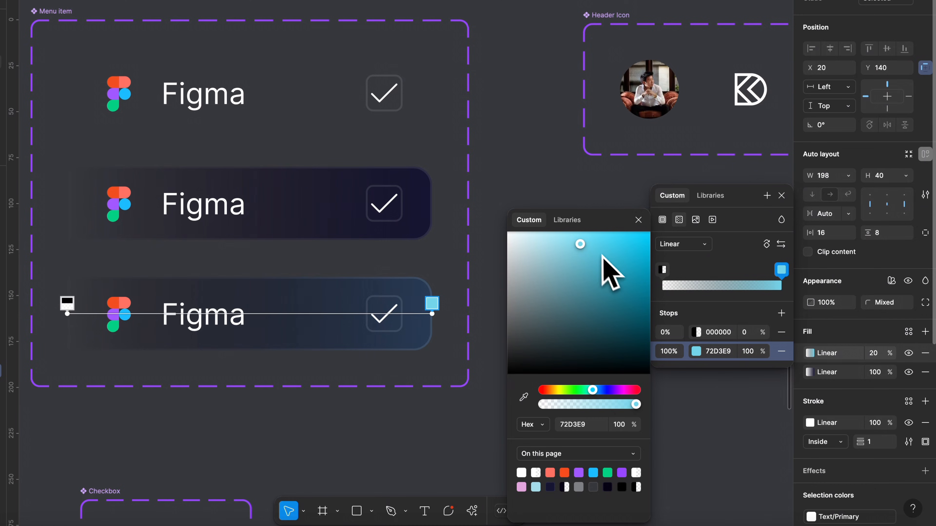
drag(593, 272, 575, 250)
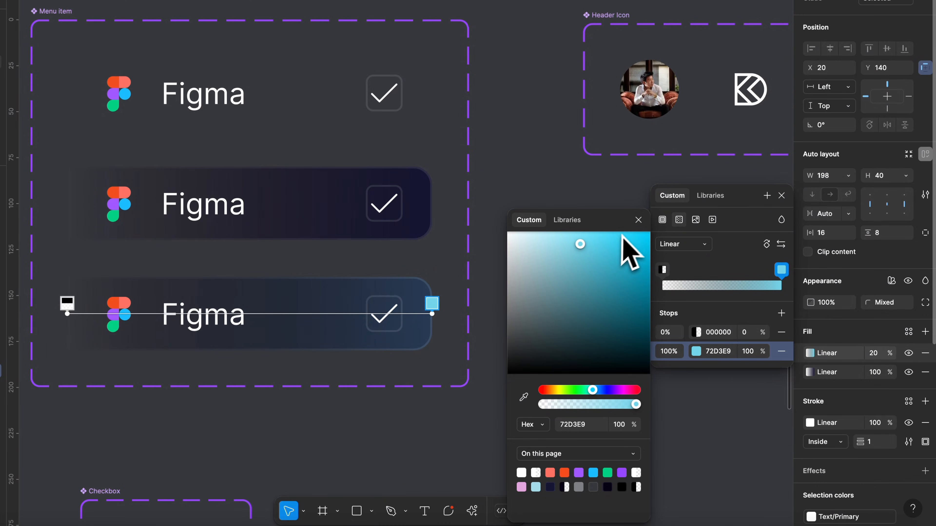
click(638, 220)
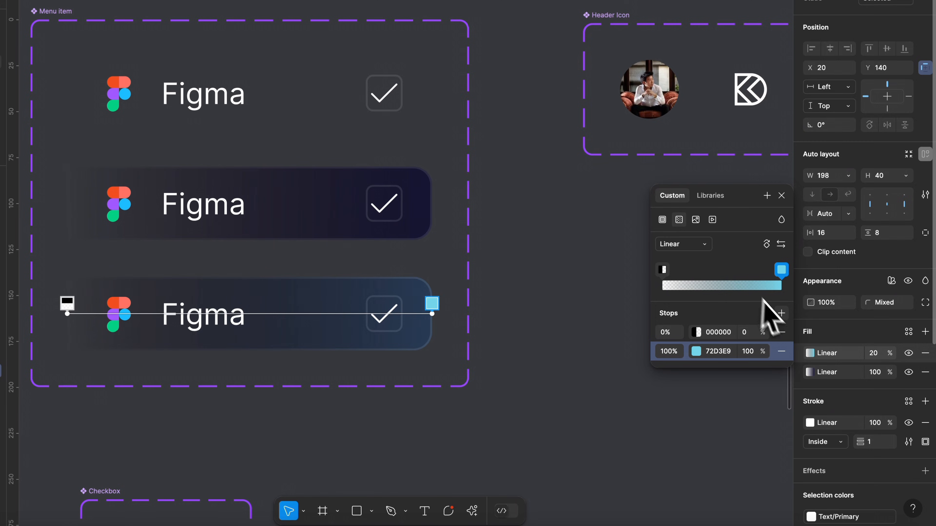
Step: Set the 100% stop of the Selected variant's stroke gradient to the library colour Neutral/Secondary
click(810, 424)
click(810, 451)
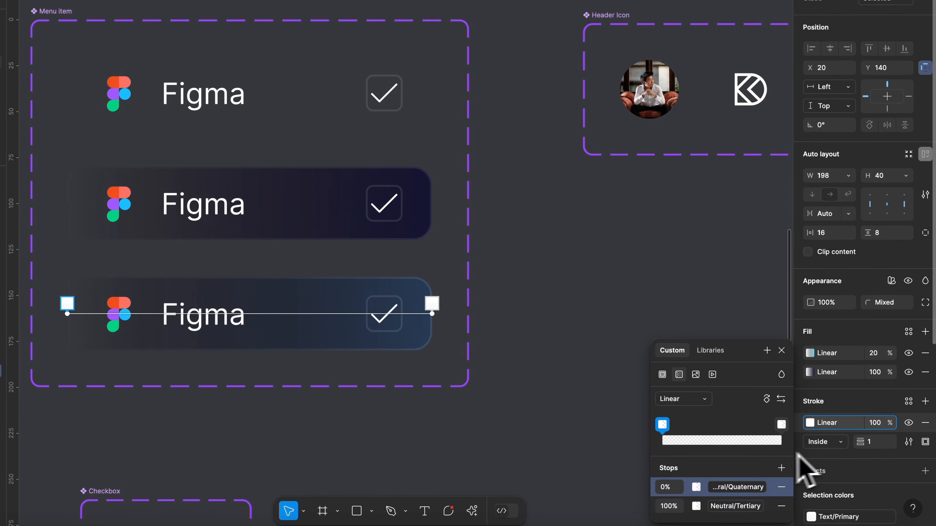
click(696, 506)
click(589, 427)
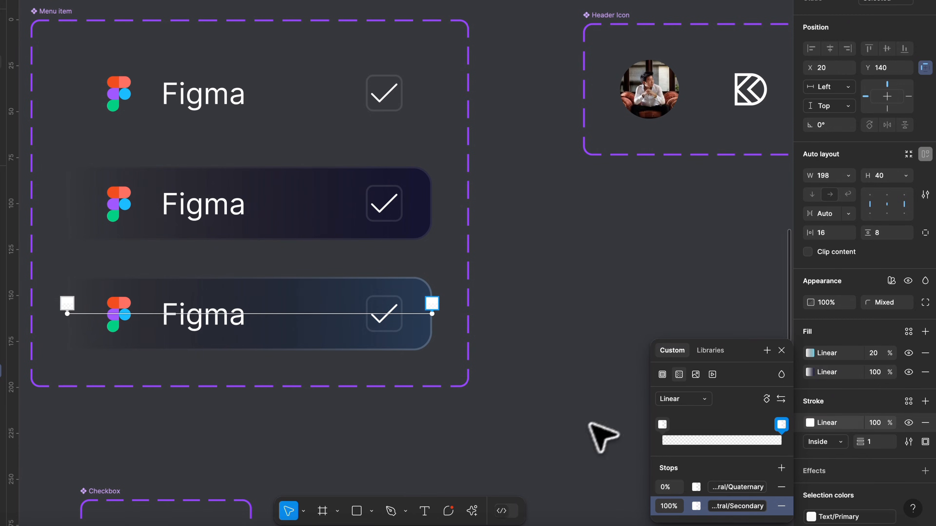
click(782, 350)
Step: Add a drop shadow effect to the Selected variant
scroll(847, 426, down, 3)
click(834, 412)
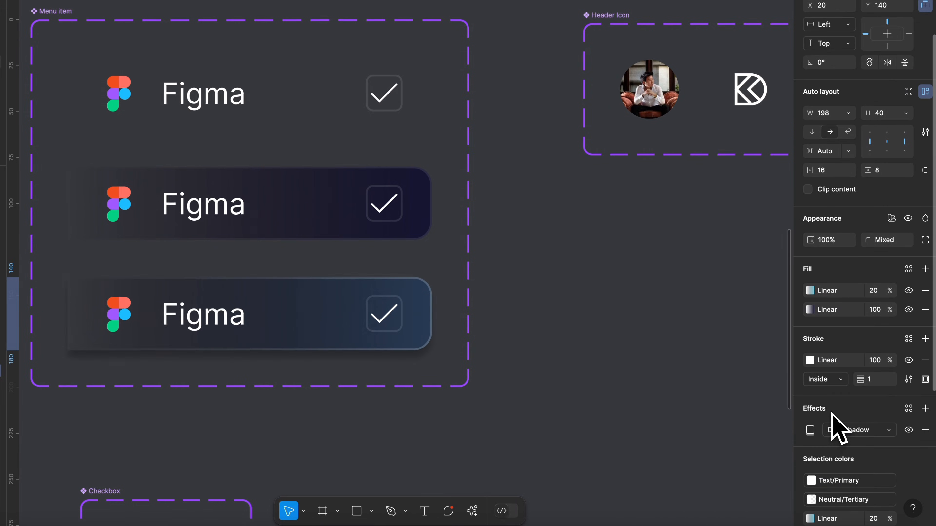
Step: Try an inner shadow on the Selected variant with Y offset 0 and colour A3DCE8 at 100%
click(847, 430)
click(854, 415)
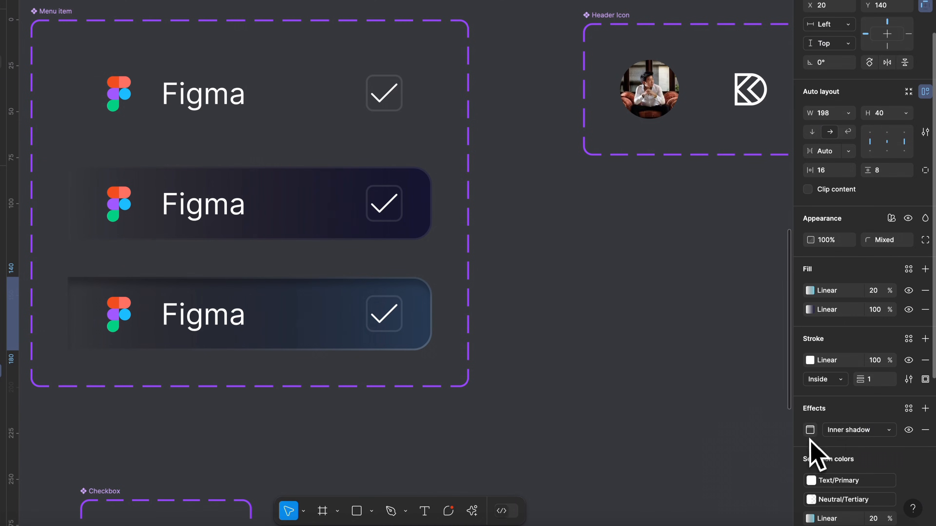
click(810, 430)
click(709, 506)
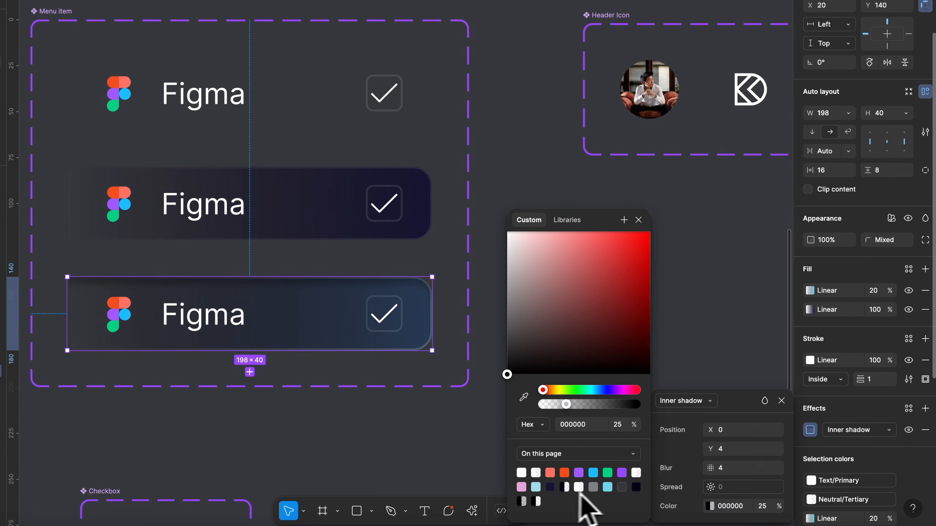
click(535, 487)
click(728, 449)
text(0)
key(Return)
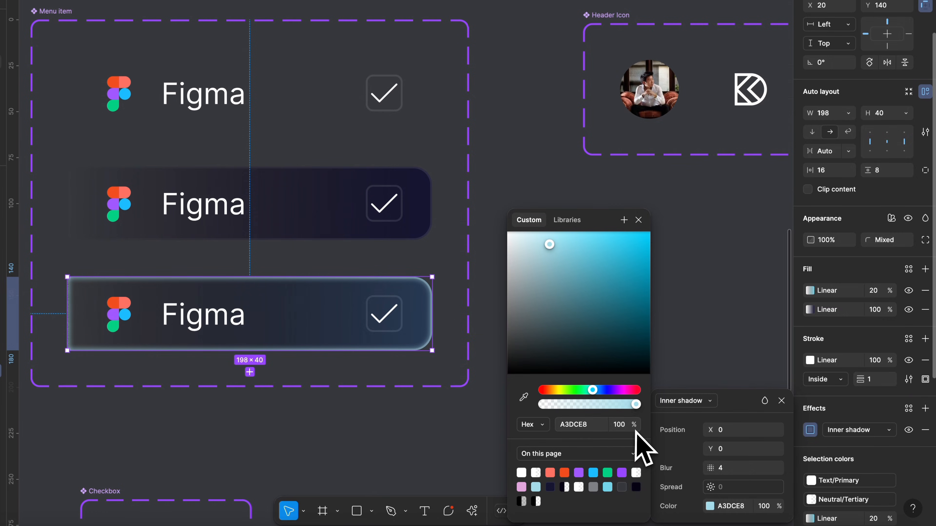
key(Escape)
click(782, 401)
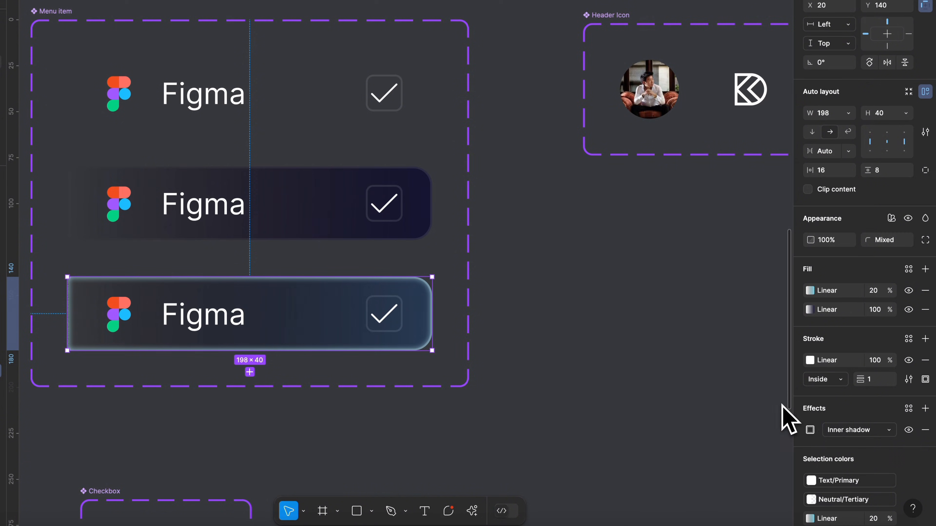
Step: Remove the shadow effect from the Selected variant
click(925, 429)
click(615, 423)
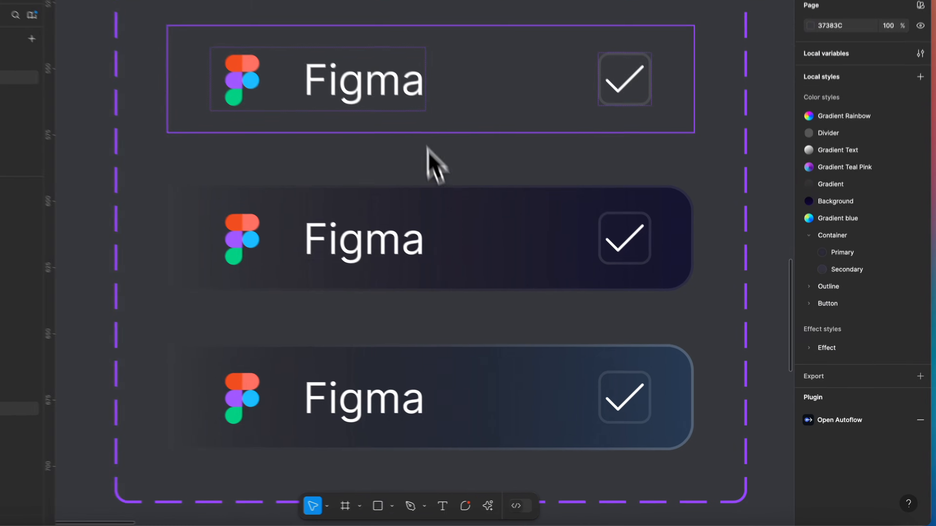
Step: Try the library colour Text/Tertiary on the Unselected variant's Figma label
double_click(354, 71)
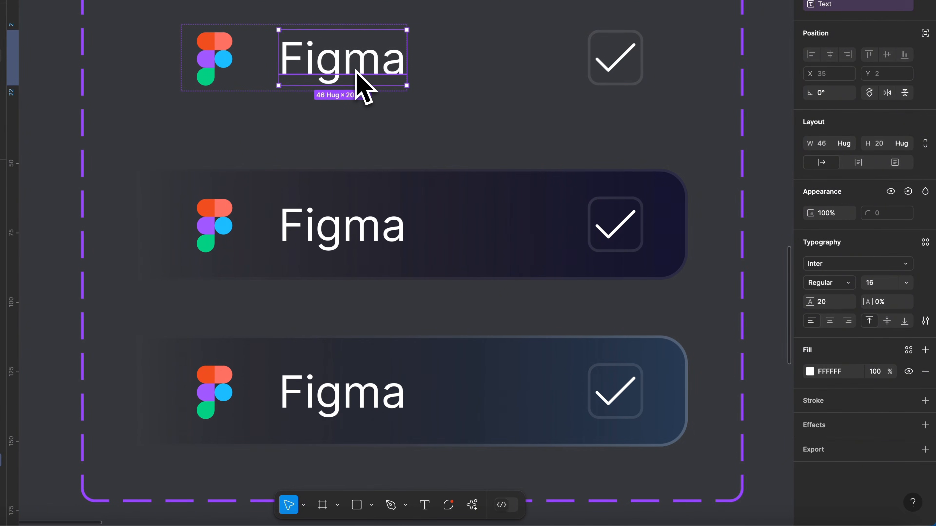
click(908, 351)
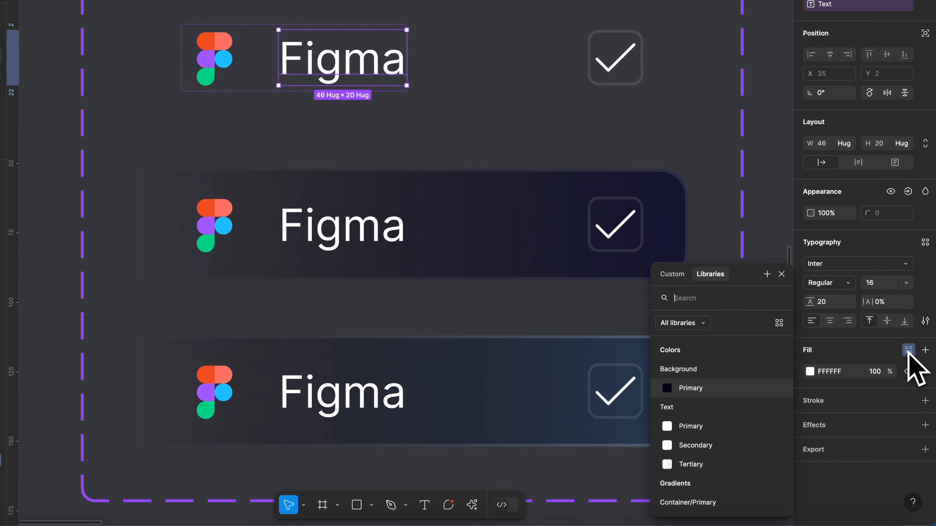
click(728, 464)
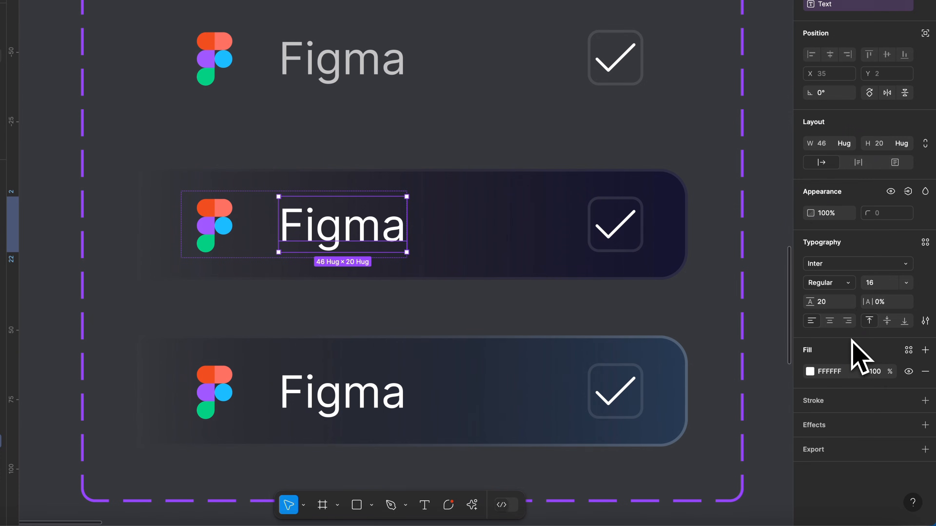
Step: Apply the library colour Text/Primary to the Figma labels of the Hover and Selected variants
click(908, 349)
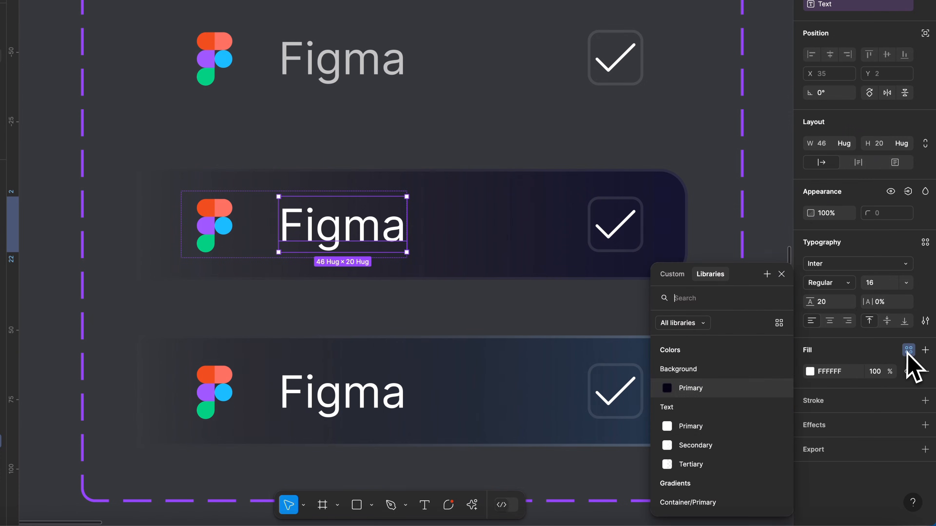
click(718, 431)
click(404, 409)
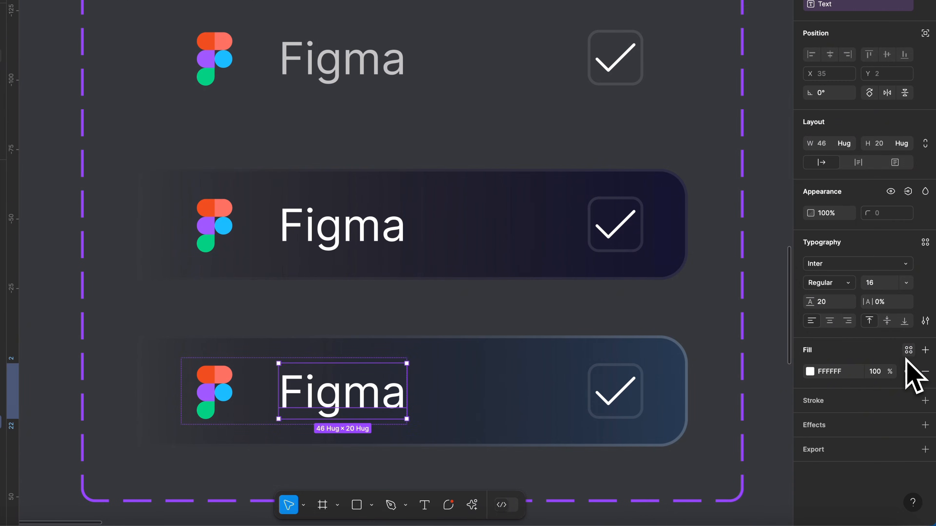
click(908, 350)
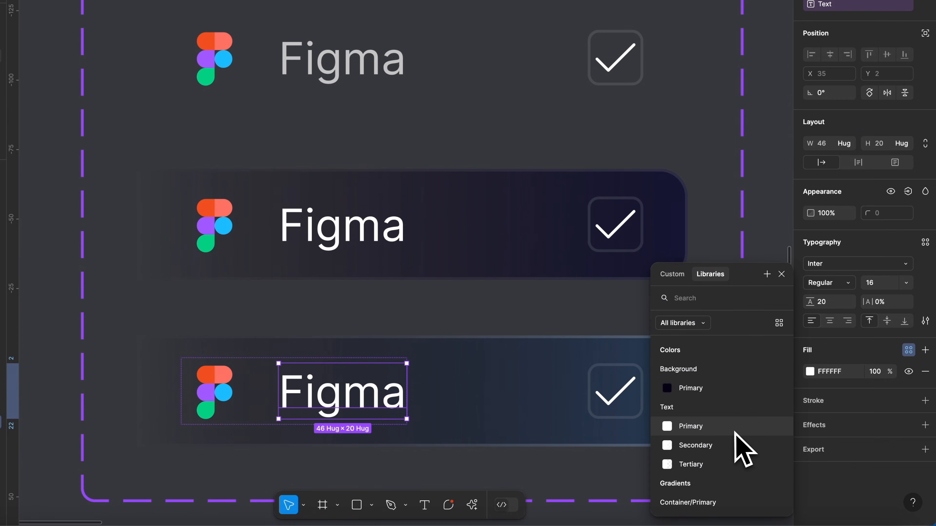
click(768, 427)
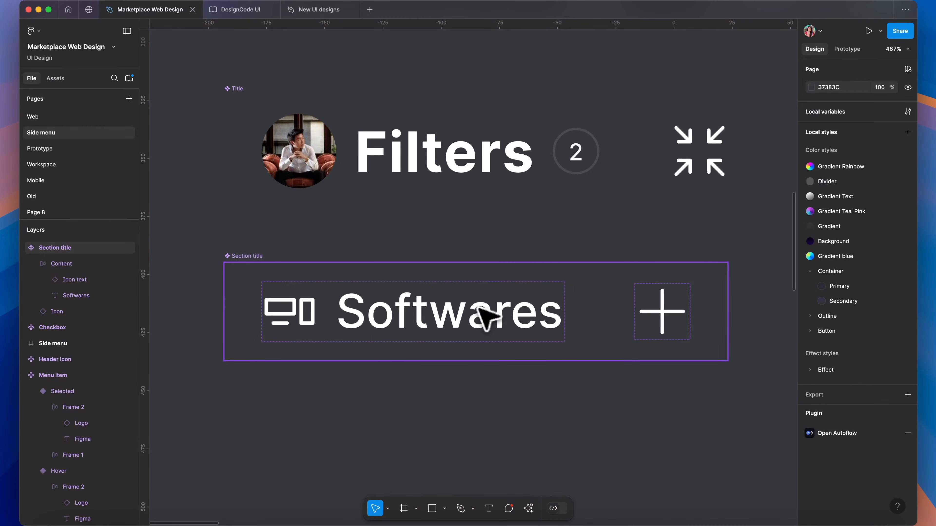
Step: Apply the library colour Text/Primary to the Softwares text in the Section title component
click(481, 317)
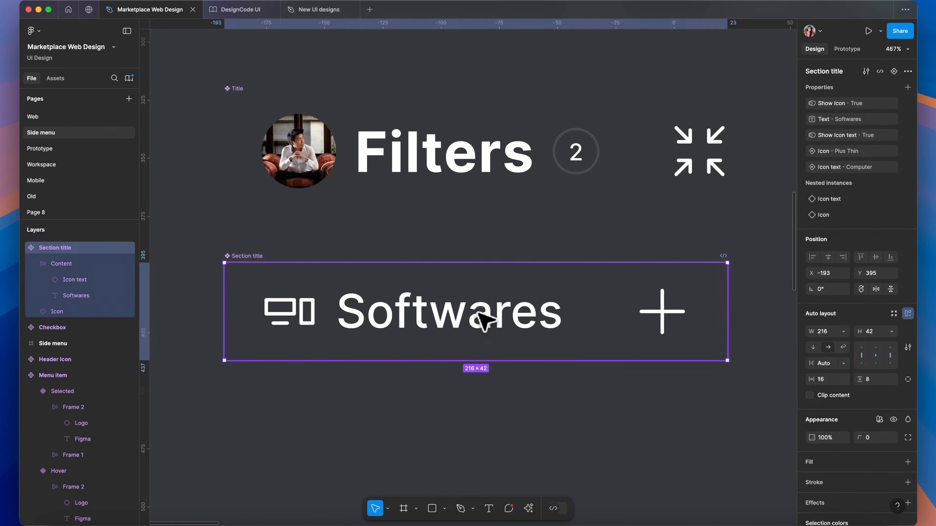
click(481, 316)
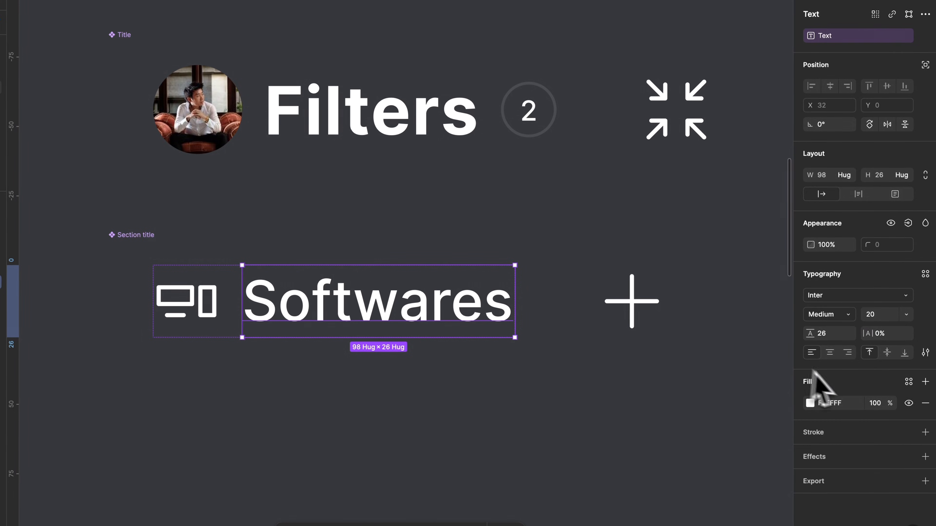
click(907, 382)
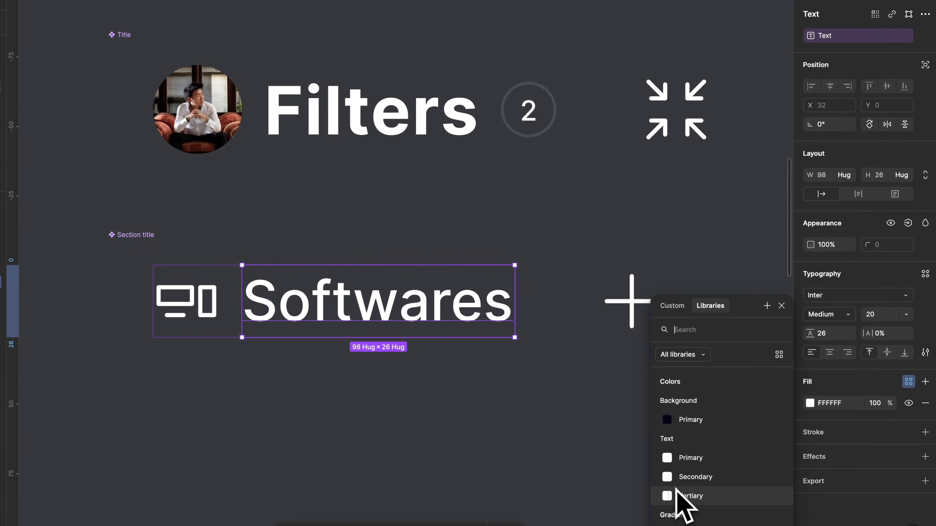
click(683, 460)
Step: Apply the library colour Text/Primary to the Filters text in the Title component
click(377, 117)
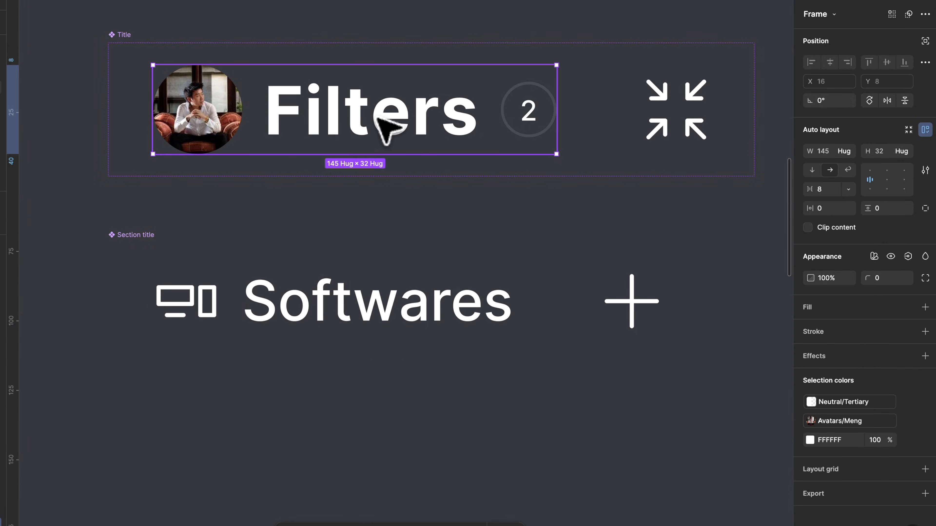
click(383, 127)
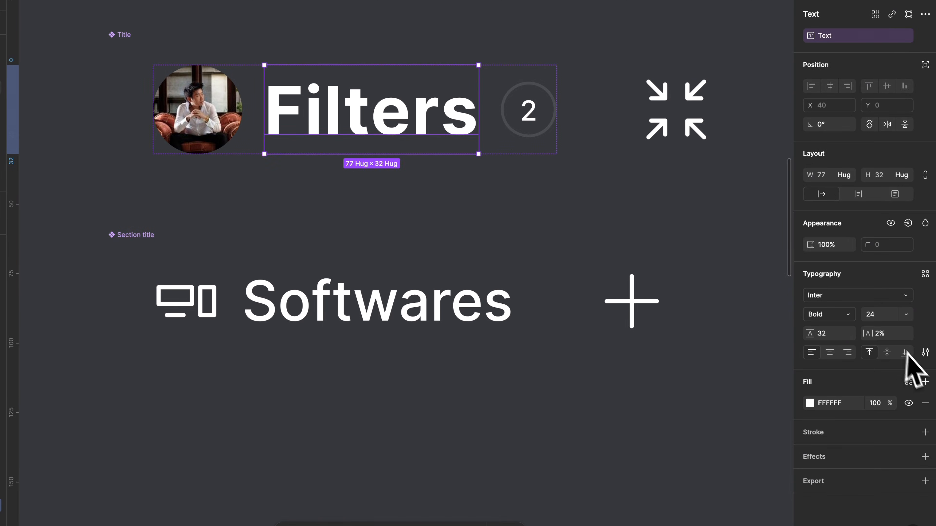
click(908, 382)
click(686, 461)
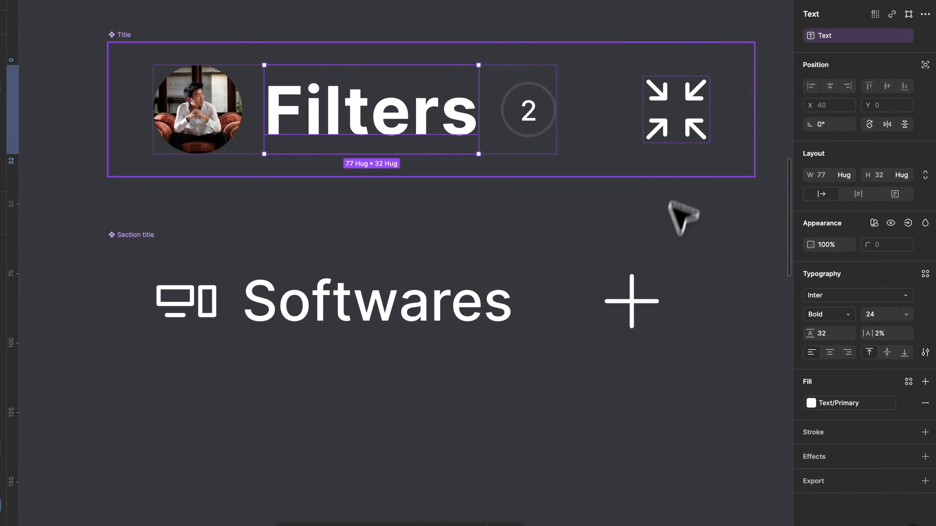
click(676, 142)
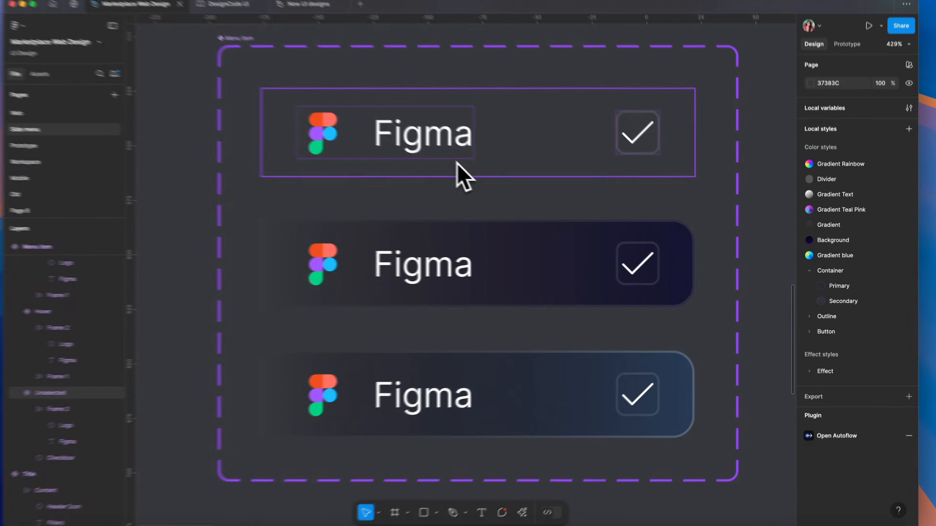
Step: Set the fill of the Unselected variant's Figma label to the library colour Text/Secondary
click(325, 105)
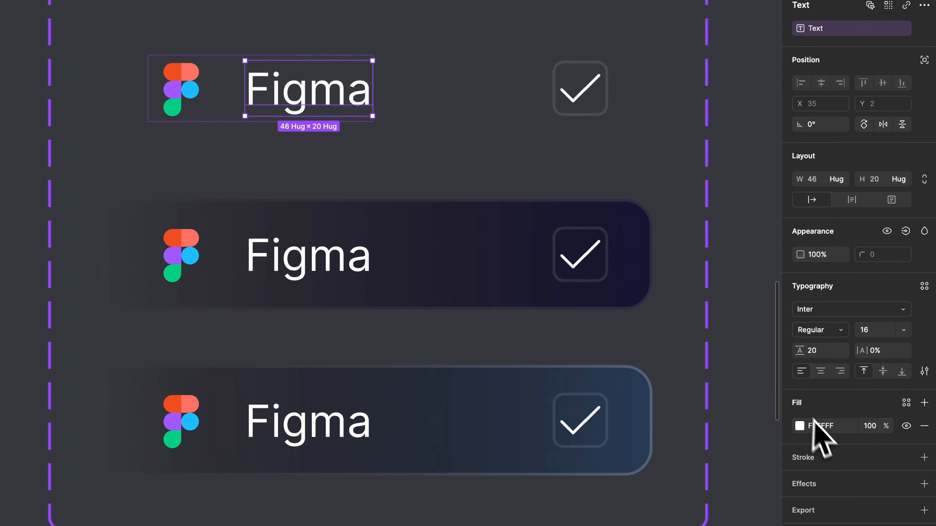
click(801, 427)
click(699, 229)
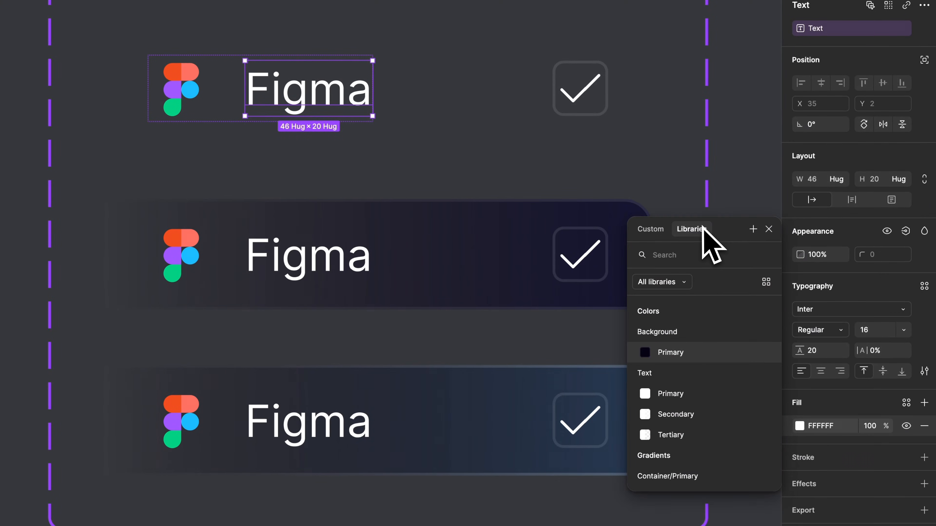
click(693, 414)
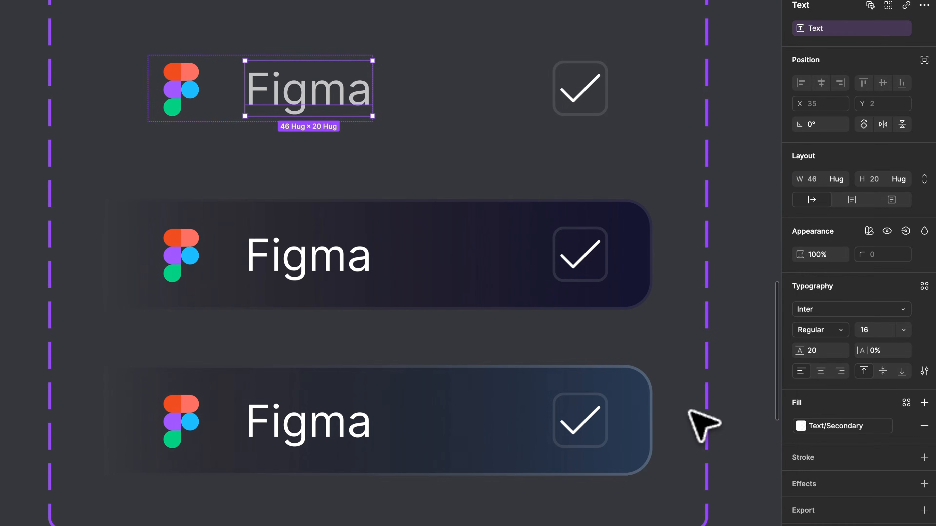
Step: Change the check icon's colour in the Unselected variant to Text/Secondary
click(589, 107)
click(829, 389)
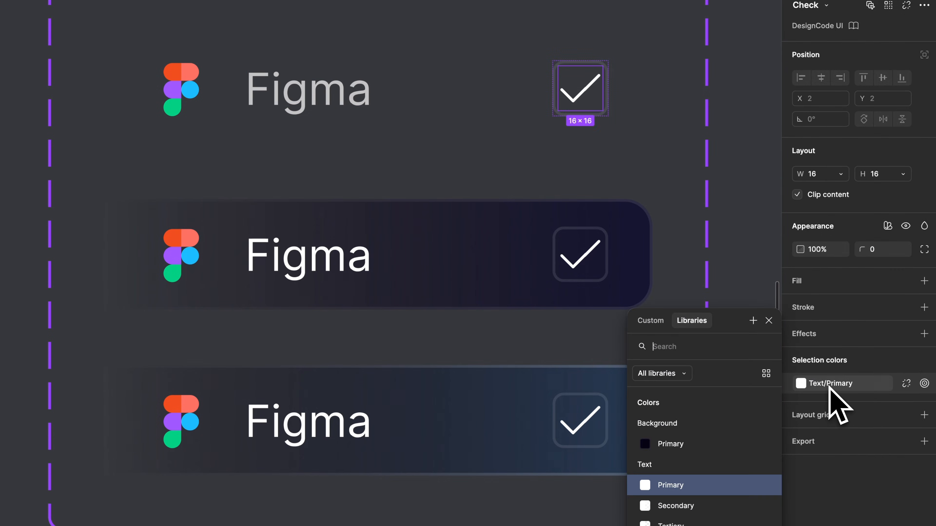
click(685, 507)
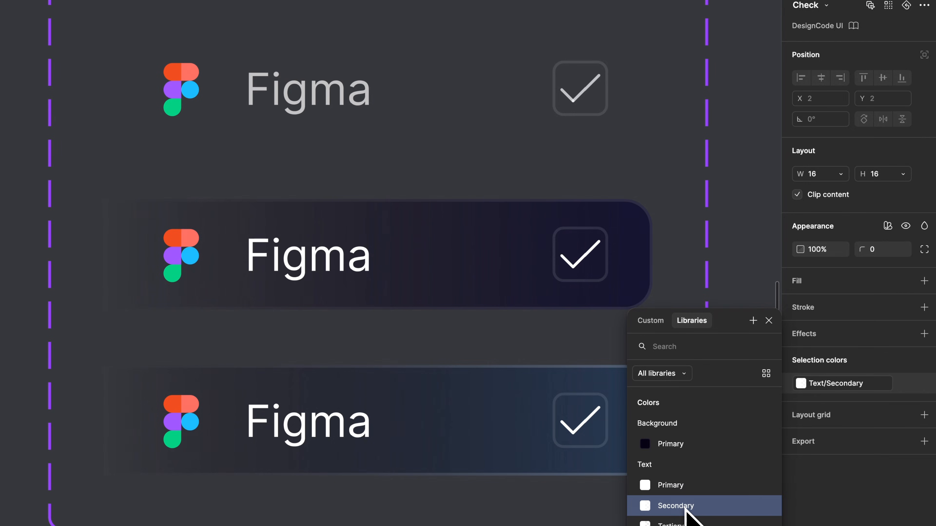
click(769, 320)
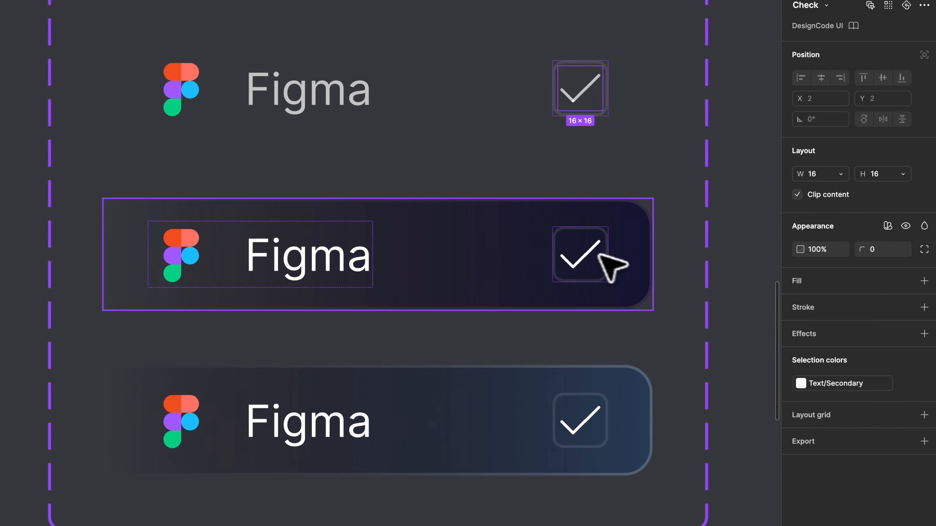
Step: Change the check icon's colour in the Hover variant's checkbox to Text/Secondary
click(585, 256)
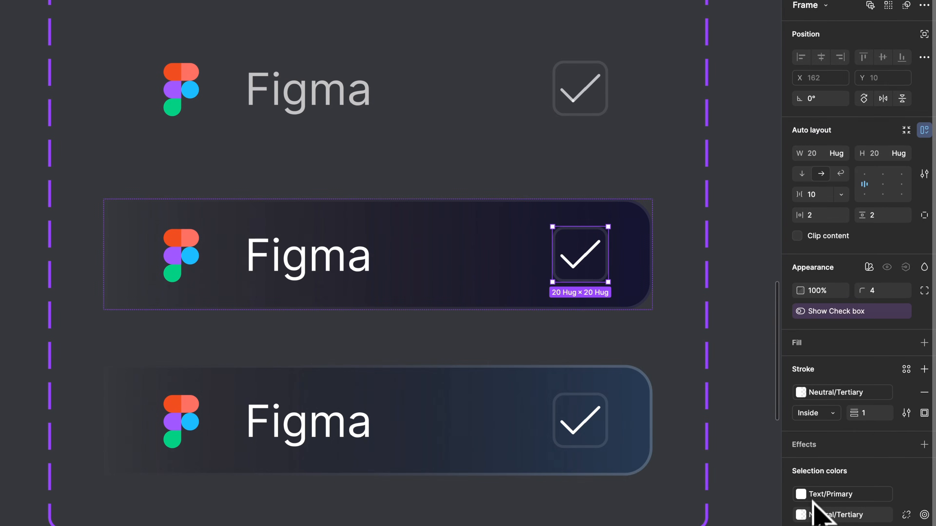
click(832, 495)
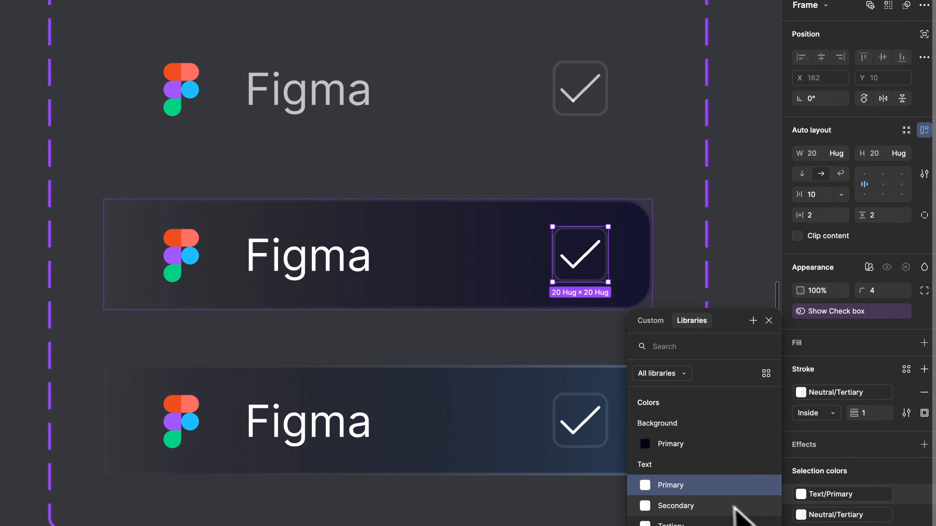
click(715, 507)
Step: Change the check icon's colour in the Selected variant's checkbox to Text/Secondary
click(591, 432)
click(595, 438)
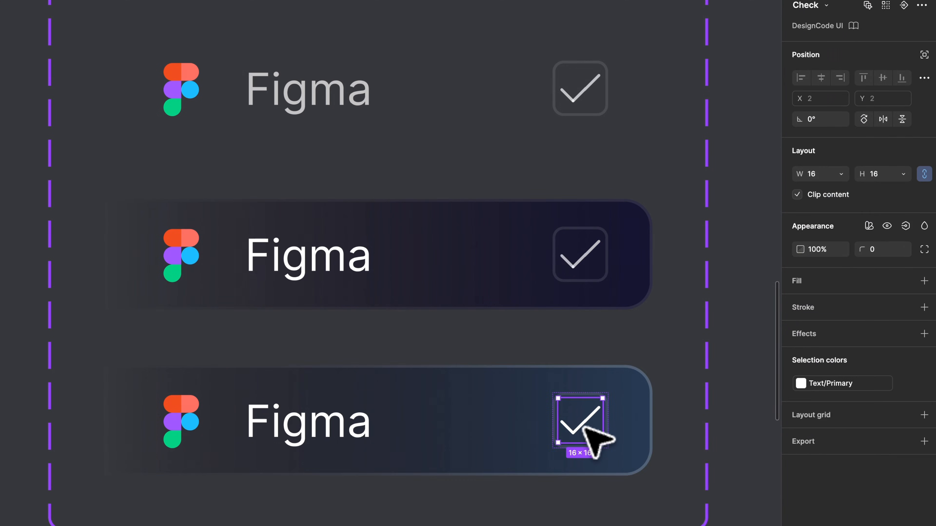
click(803, 387)
click(711, 507)
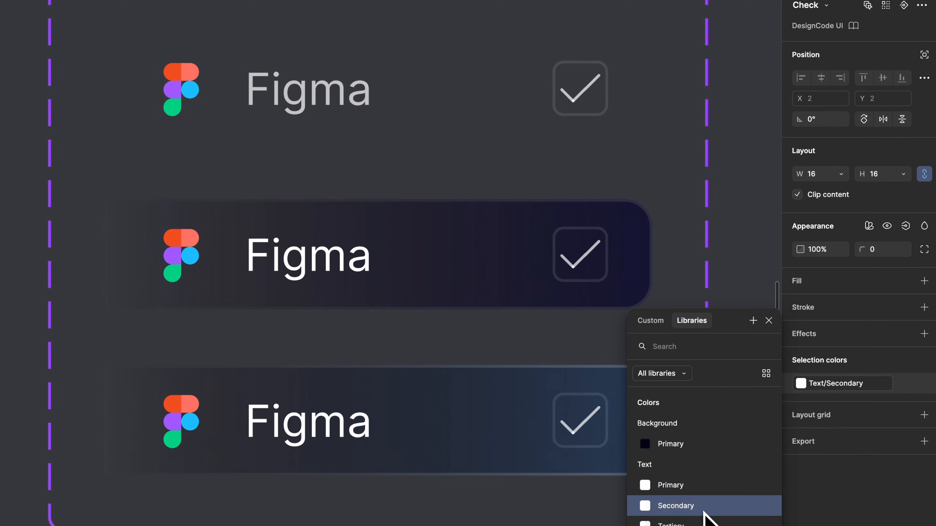
key(Escape)
click(737, 376)
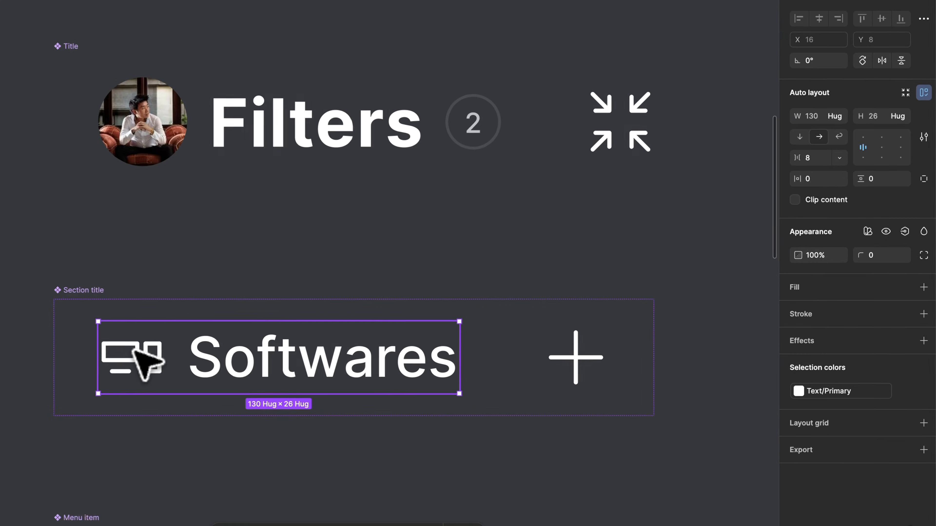
Step: Recolour the computer icon and the plus icon of the Section title component to Text/Secondary
click(129, 350)
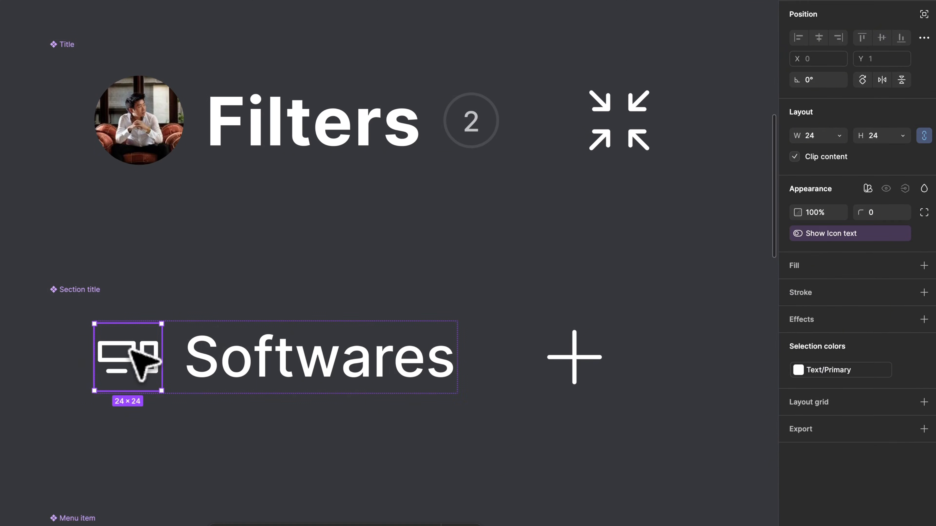
click(822, 375)
click(692, 475)
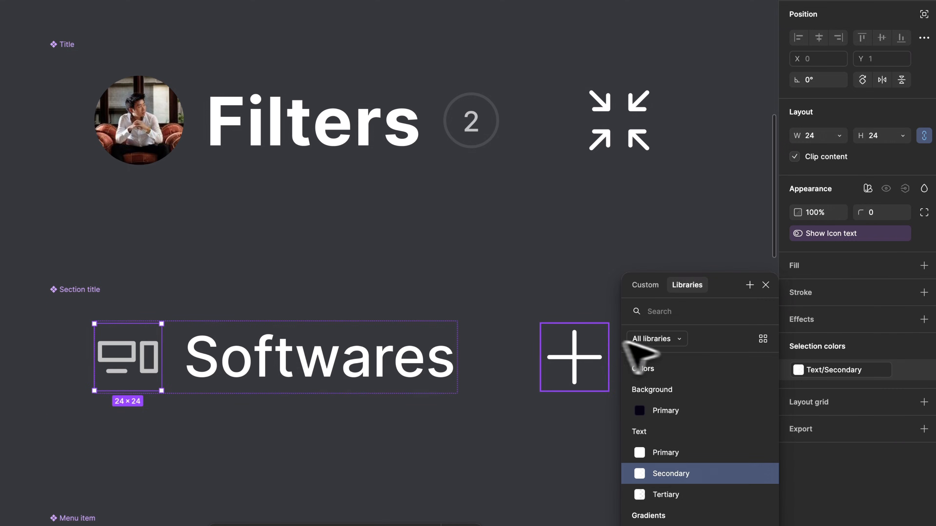
click(571, 354)
click(825, 374)
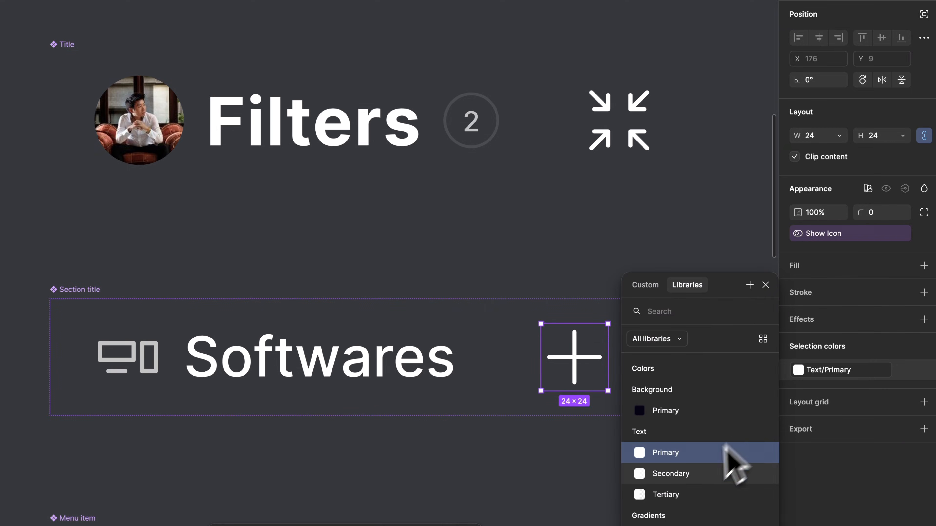
click(688, 475)
Step: Recolour the collapse icon of the Title component to Text/Secondary
click(631, 133)
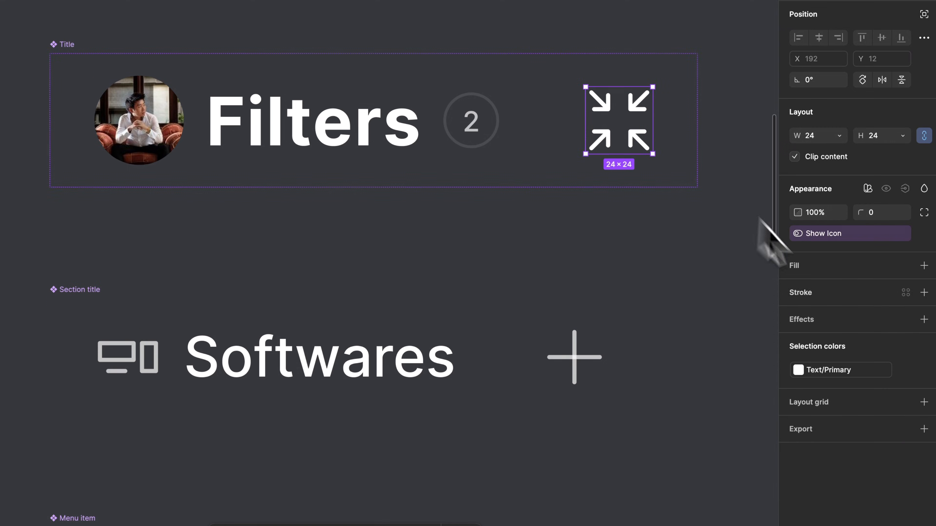
click(827, 365)
click(695, 476)
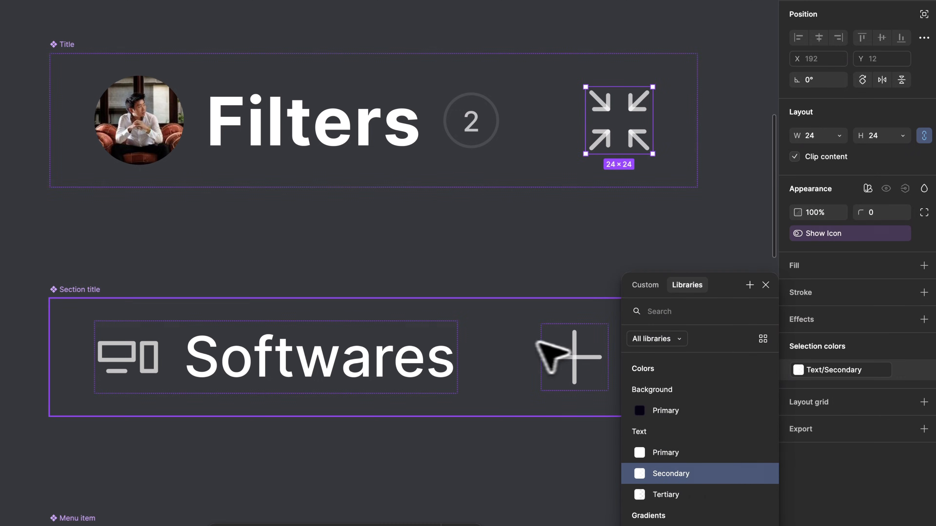
Step: Apply the library colour Text/Secondary to the number in the Title component's amount badge
click(606, 253)
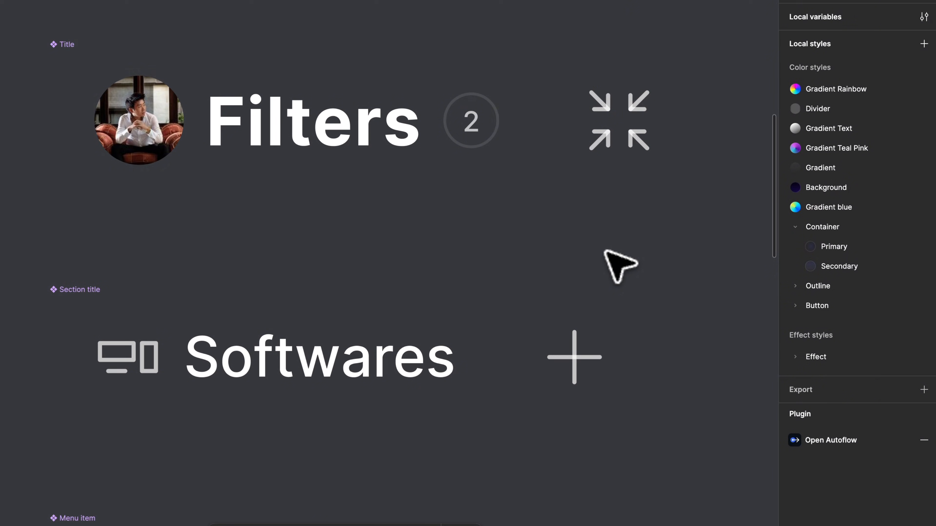
click(465, 120)
click(466, 120)
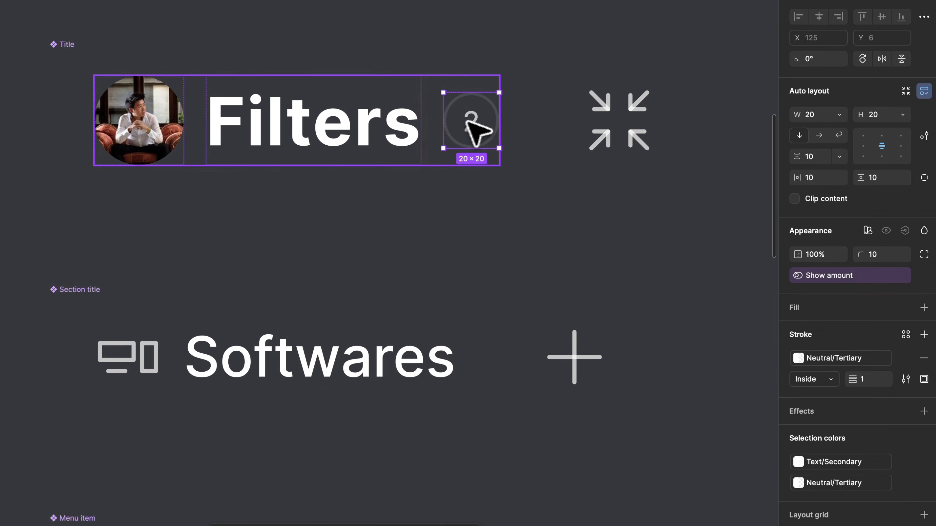
click(467, 122)
click(836, 394)
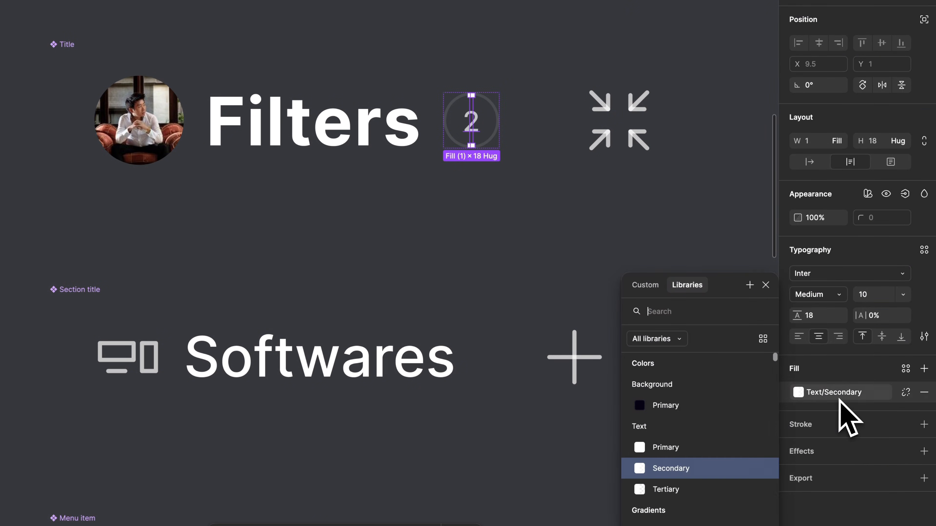
click(671, 467)
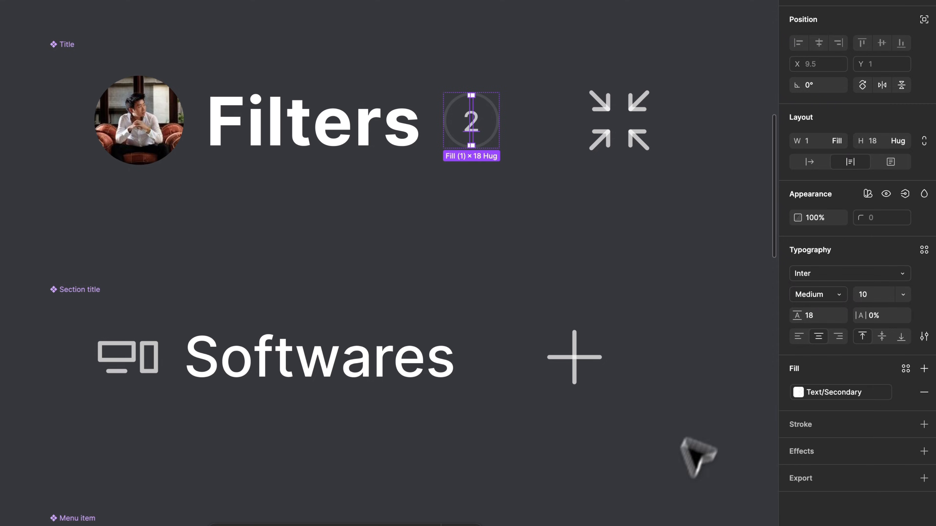
click(682, 308)
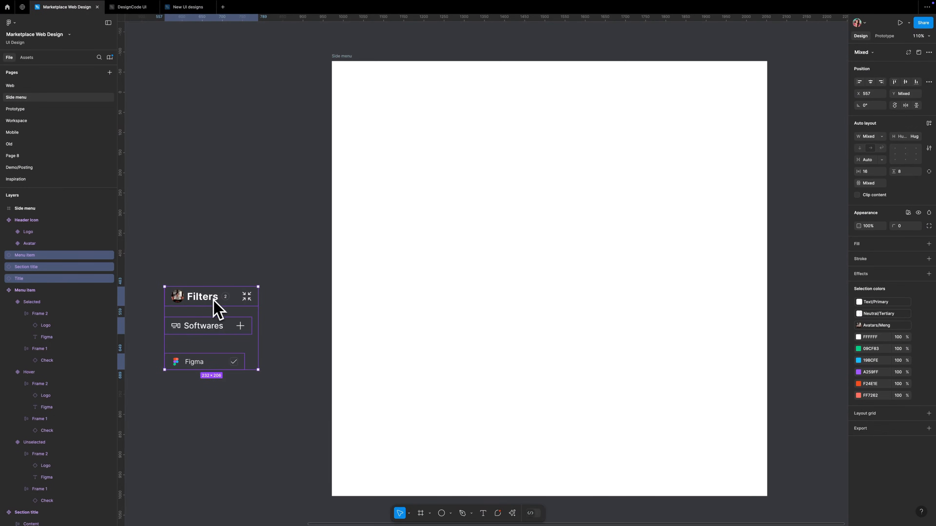
Step: Fill the Side menu frame with the mid-grey 7E8184 in place of white
click(346, 63)
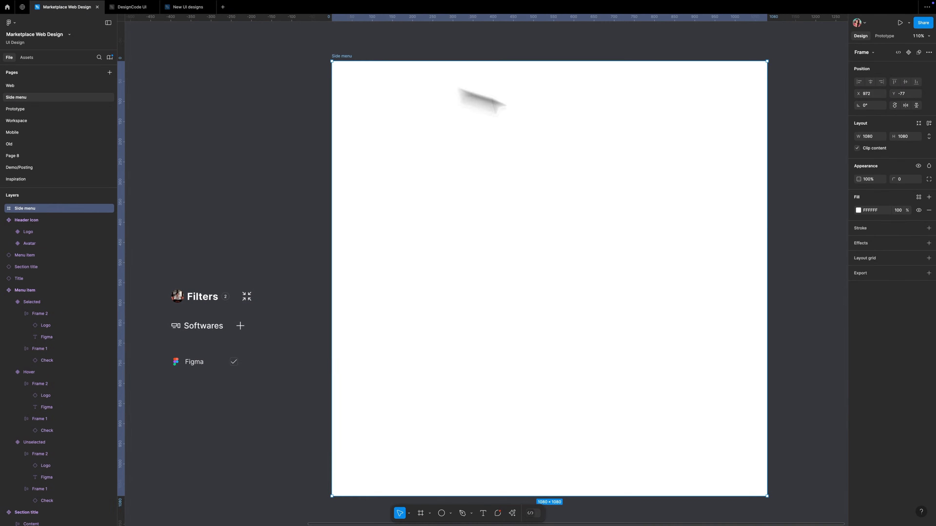
click(858, 211)
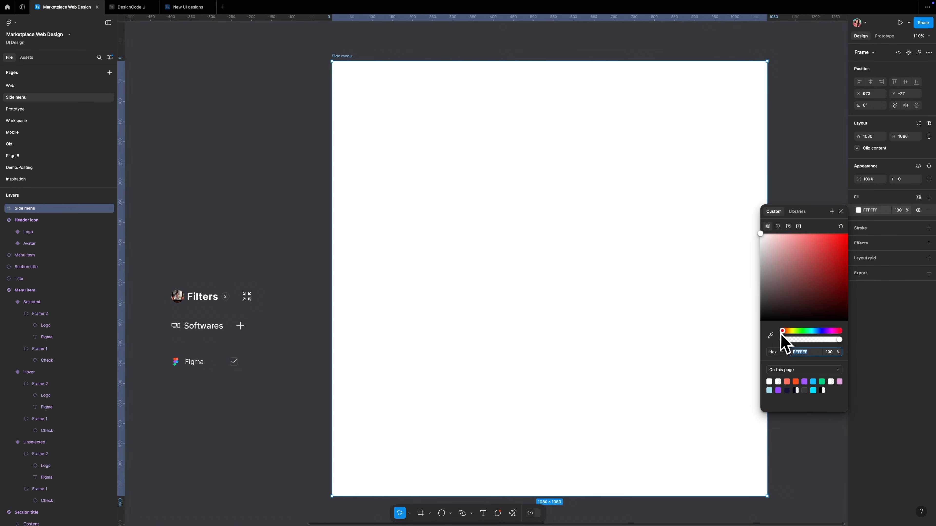
drag(782, 331, 816, 331)
drag(761, 239, 762, 275)
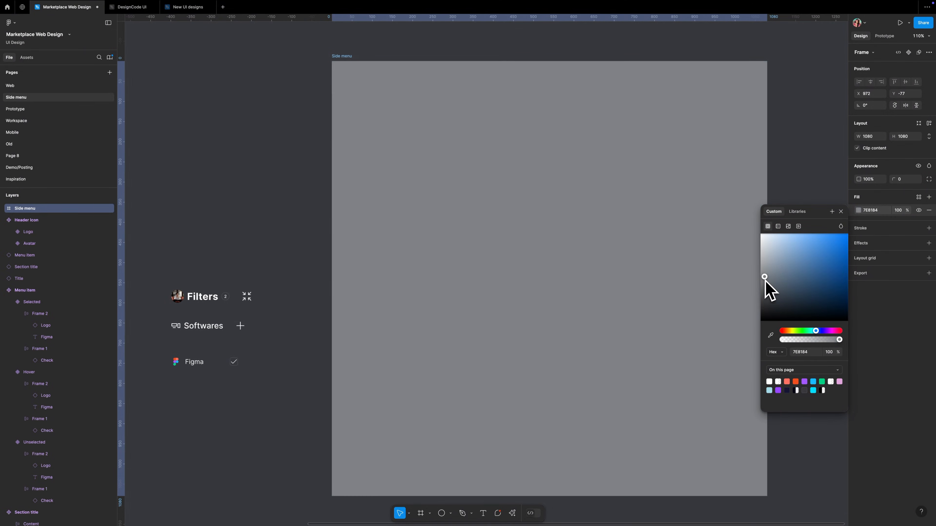
Step: Move the Title, Section title and Menu item instances into the Side menu frame and turn off the menu item's check box
drag(234, 257, 165, 372)
drag(194, 299, 512, 250)
click(521, 276)
click(521, 312)
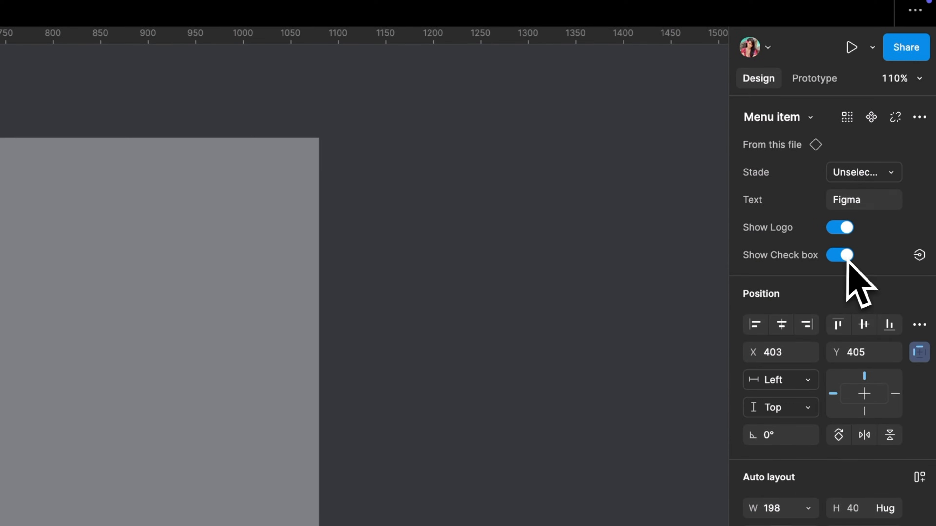
click(842, 255)
Step: Duplicate the Figma menu item four times and stack the copies below it under the Softwares title
key(ctrl+d)
key(ctrl+d)
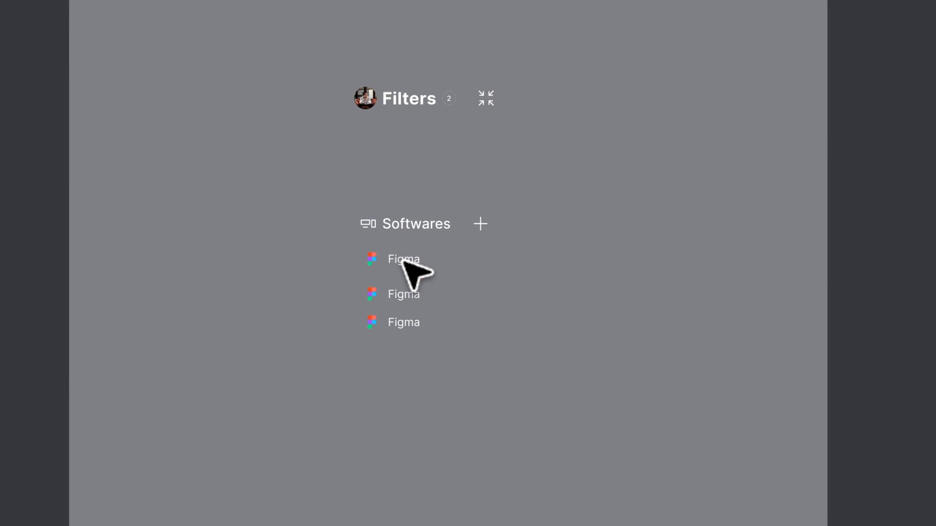
key(ctrl+d)
key(ctrl+d)
key(shift+Down)
key(shift+Down)
Step: Wrap the Softwares title and its five menu items in an auto layout frame named Section
click(197, 204)
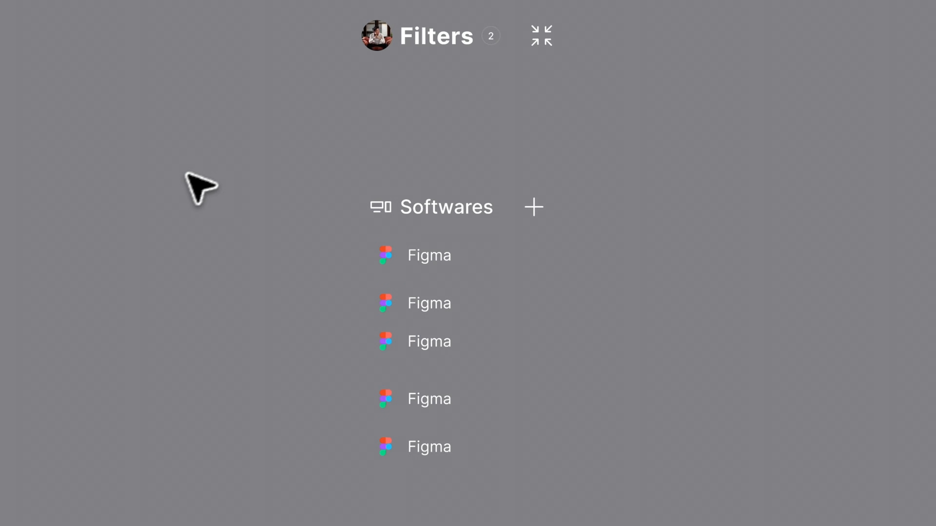
click(88, 150)
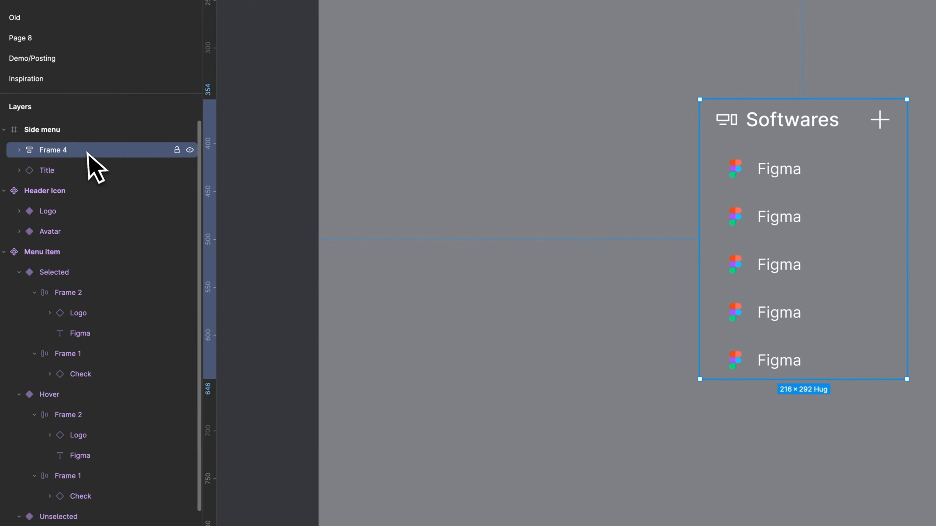
double_click(88, 151)
text(Section)
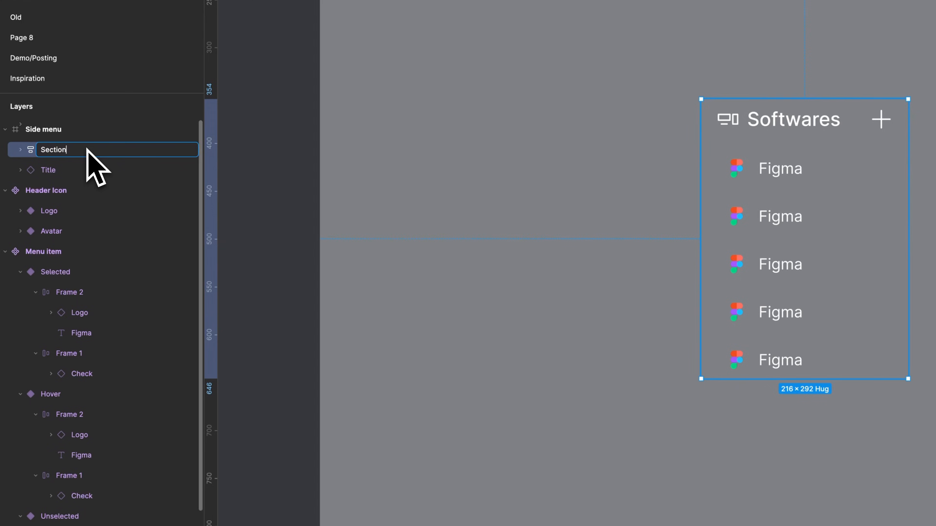
key(Return)
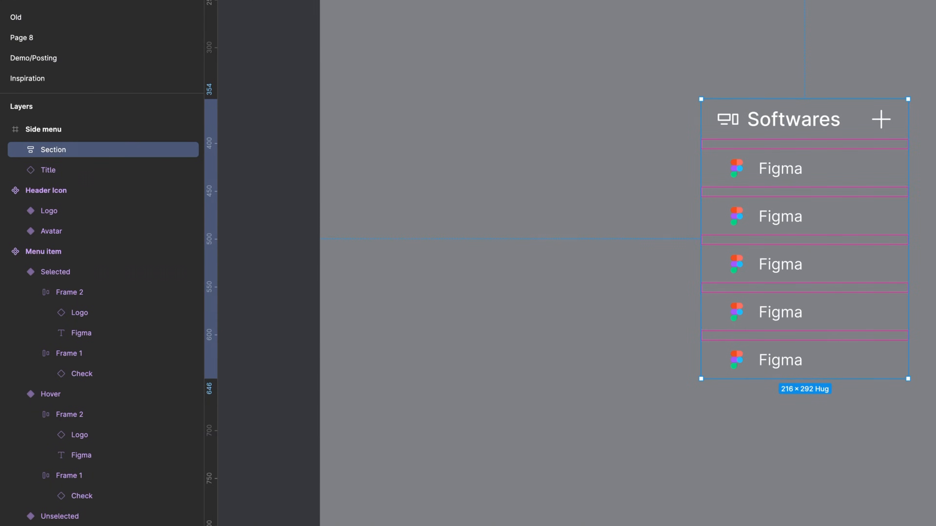
Step: Wrap the five menu items inside Section in their own auto layout frame and name it Menu
click(92, 192)
shift+click(97, 253)
shift+click(97, 273)
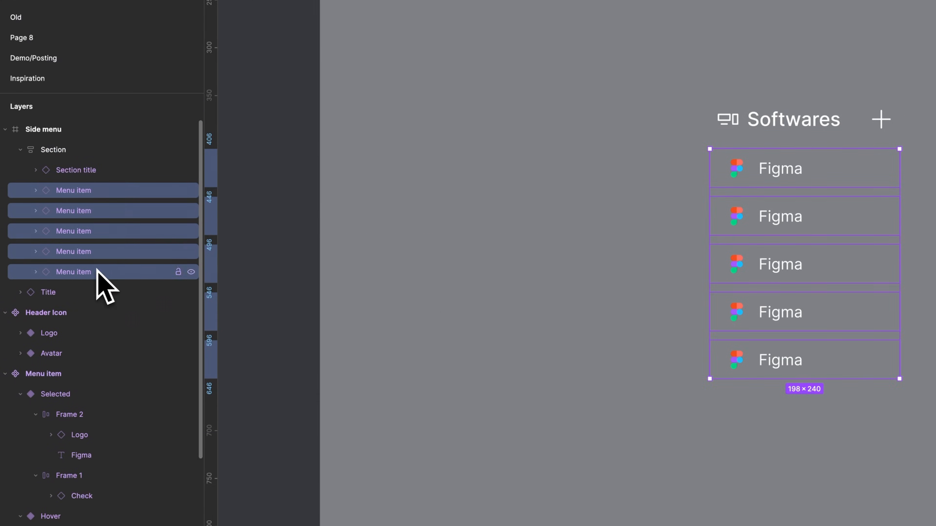
key(shift+a)
double_click(140, 190)
text(Menu)
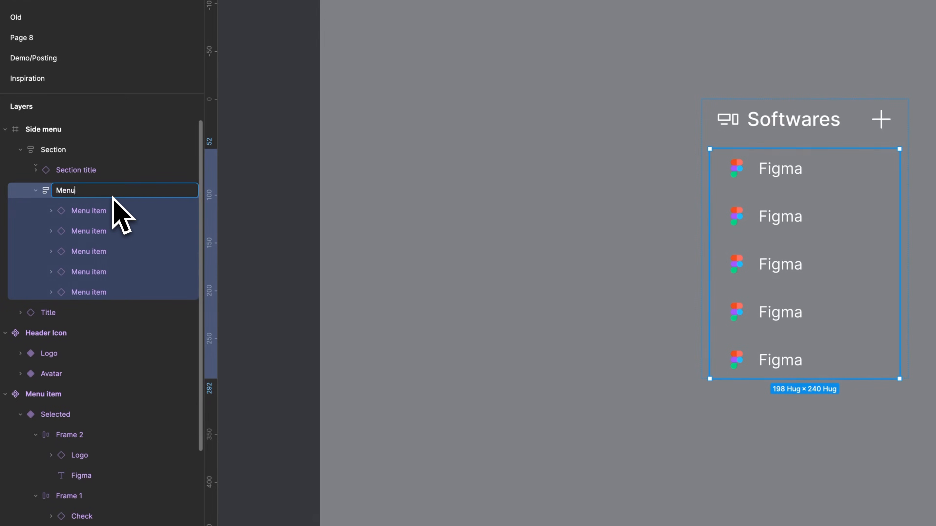
key(Return)
Step: Set the vertical gap between items in the Menu frame to 0
click(816, 165)
text(0)
key(Return)
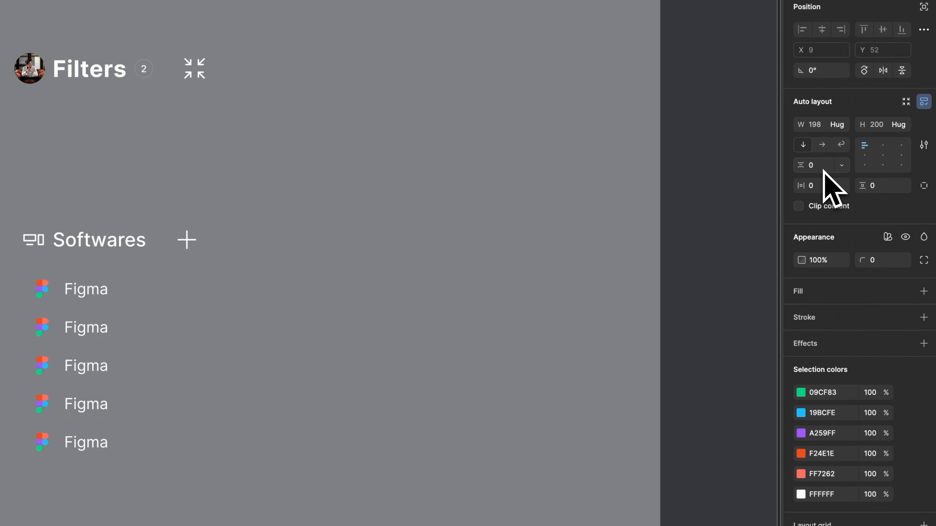
click(46, 225)
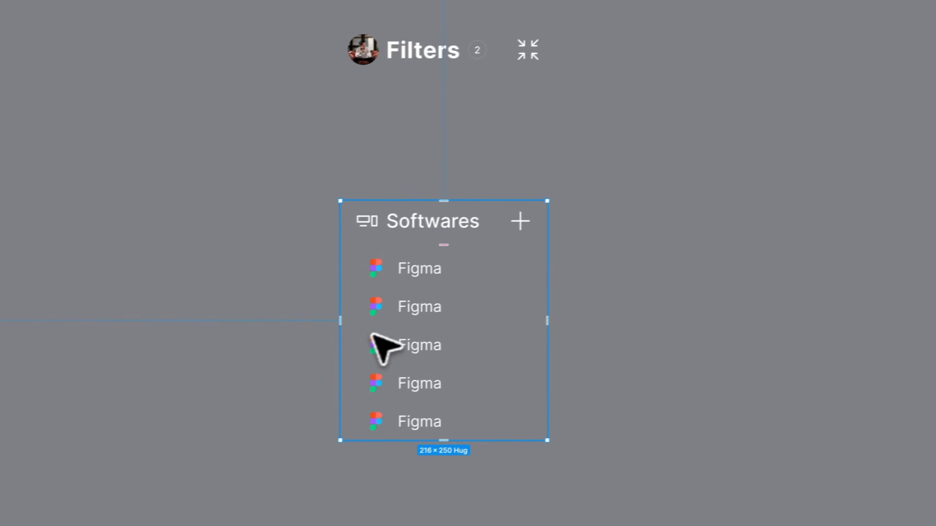
click(410, 238)
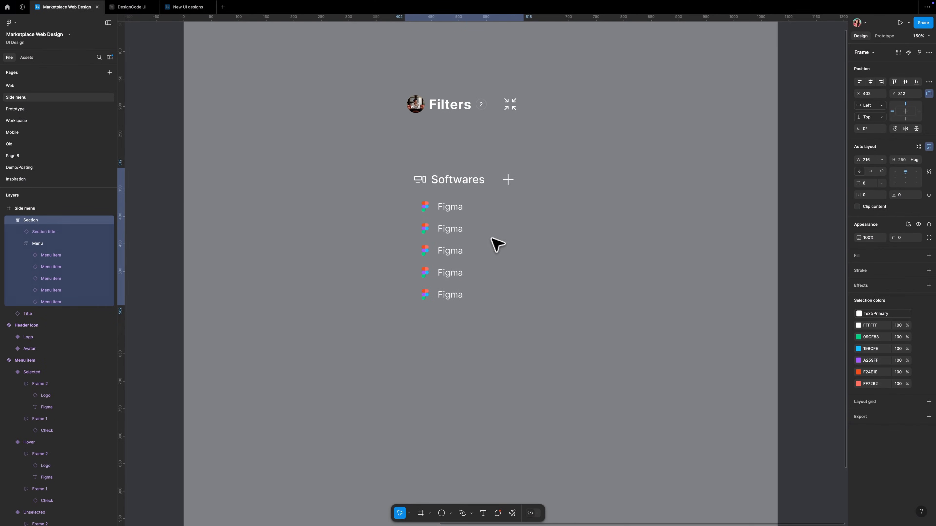
Step: Duplicate the Softwares section title, place the copy between Filters and the section, and set its text to Categories
click(428, 187)
click(430, 180)
key(ctrl+d)
drag(447, 216, 451, 142)
click(910, 88)
text(Ca)
click(641, 236)
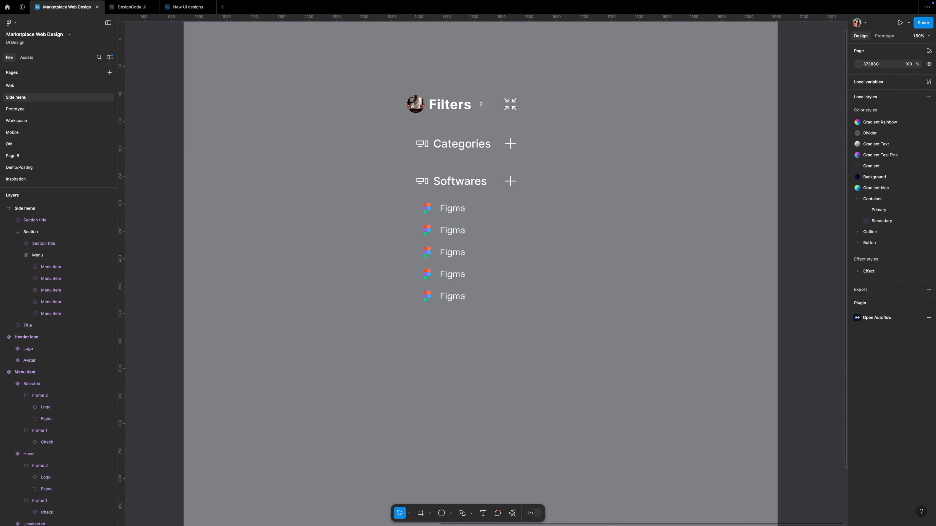
Step: Duplicate the whole Softwares section and place the copy directly below the original
scroll(553, 155, right, 2)
click(424, 173)
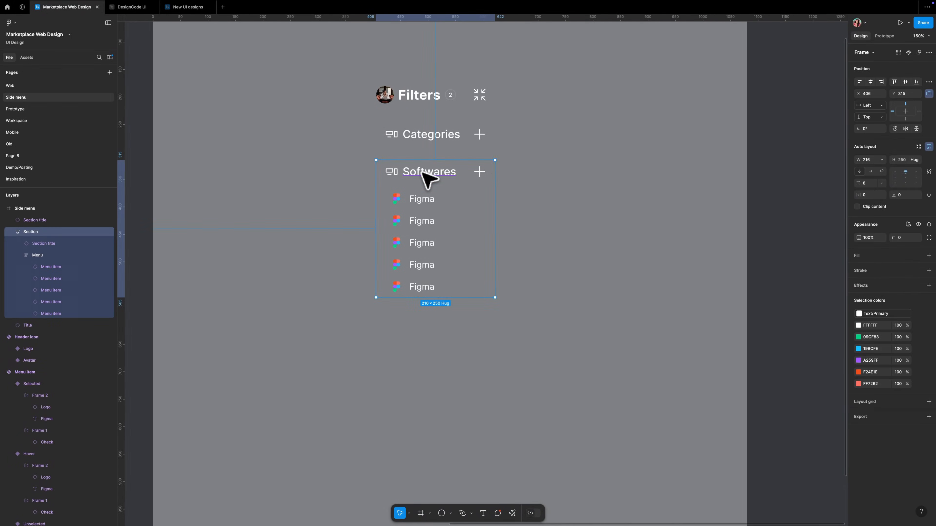
drag(423, 172, 425, 313)
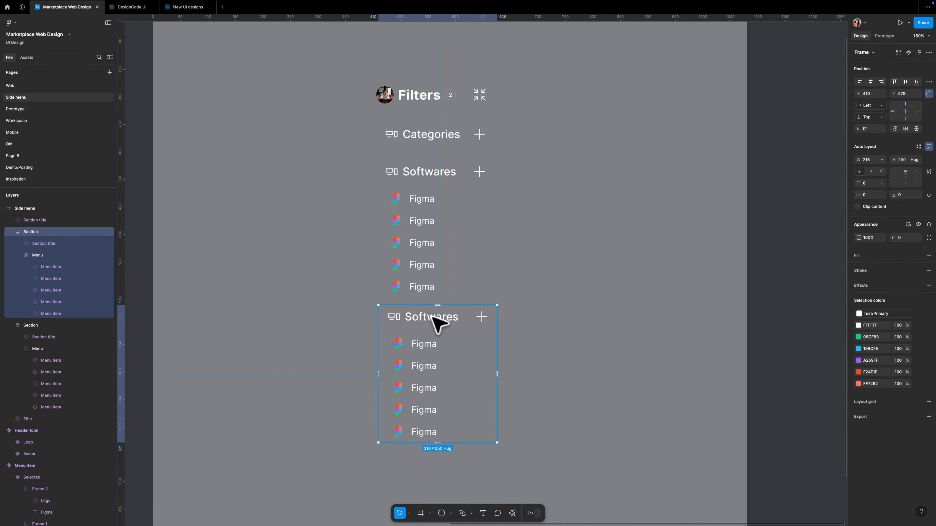
scroll(439, 320, down, 2)
scroll(439, 321, left, 1)
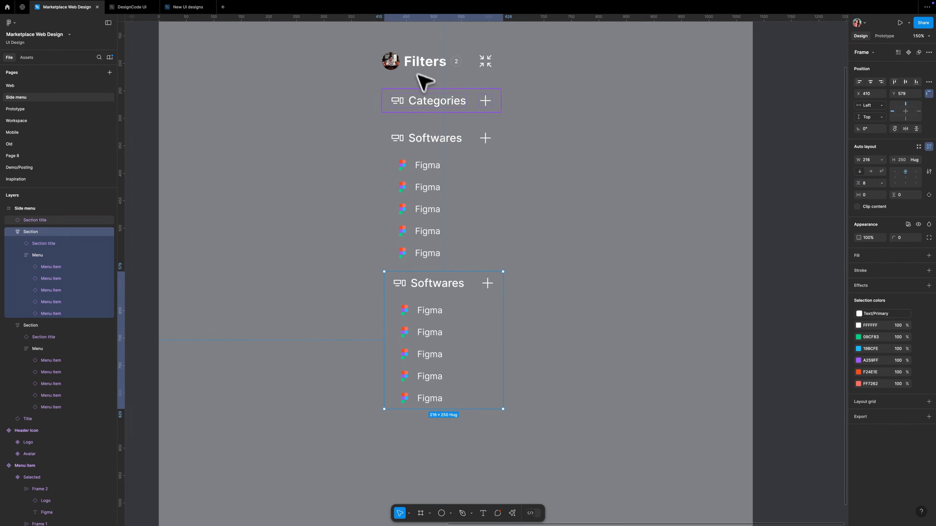
Step: Duplicate the Categories title and place the copy below the second Softwares section
click(429, 98)
key(ctrl+d)
drag(428, 97, 427, 429)
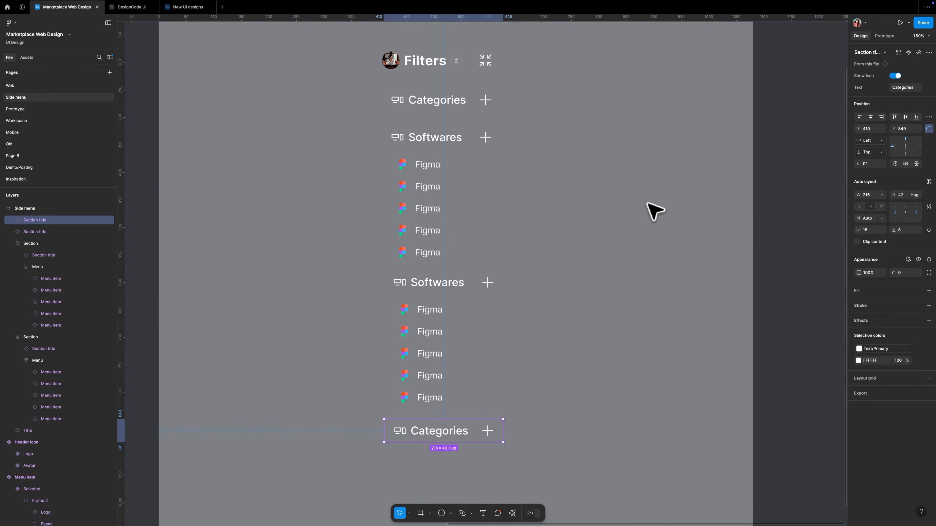
click(324, 122)
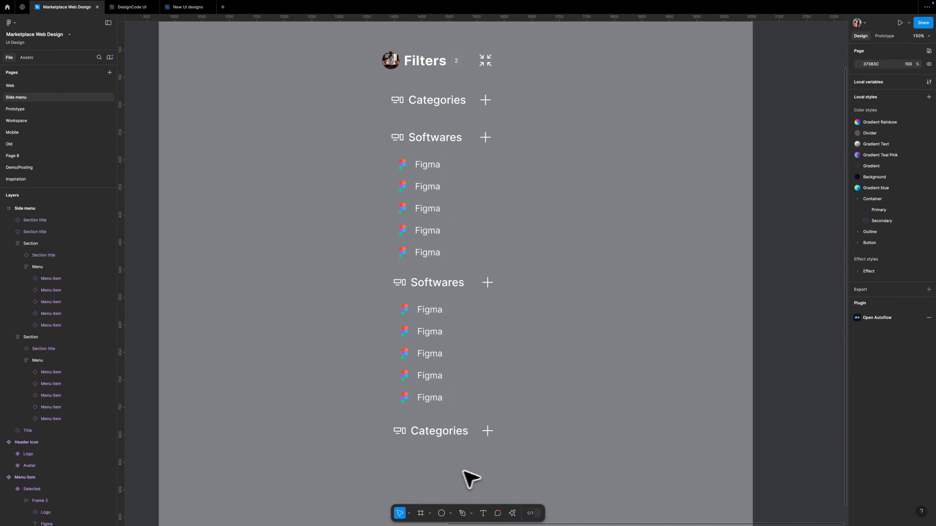
Step: Wrap the Filters title, both Categories titles and both Softwares sections in one auto layout frame
drag(361, 38, 539, 472)
key(shift+a)
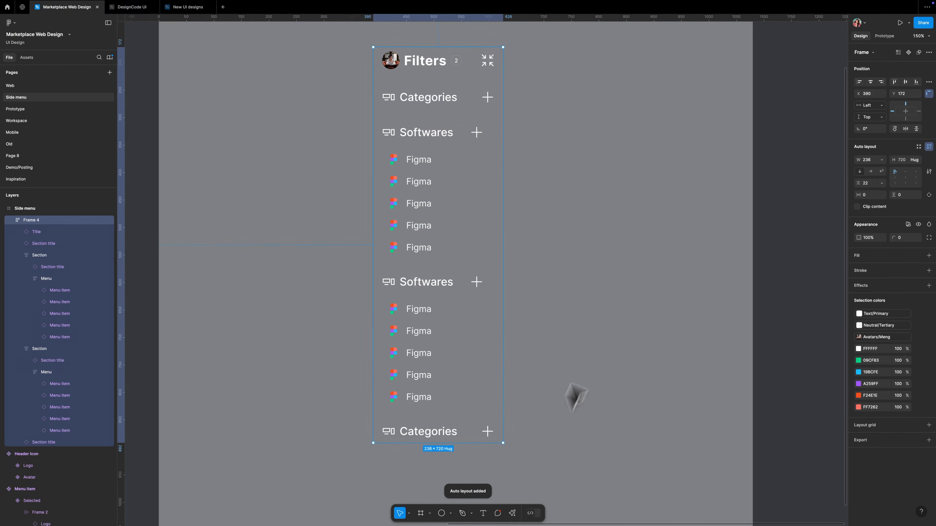
Step: Fill the new menu frame with the library colour Background/Primary and centre it horizontally and vertically in the Side menu frame
click(918, 255)
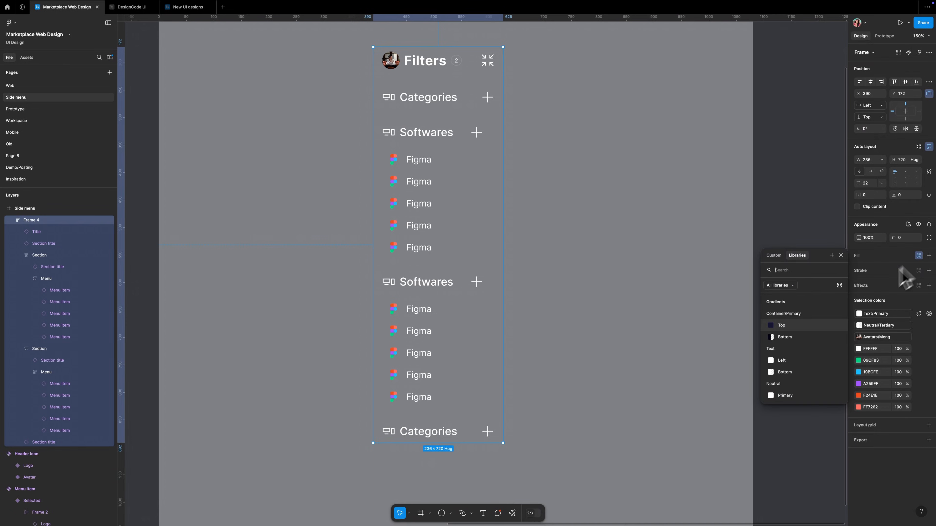
scroll(791, 349, down, 5)
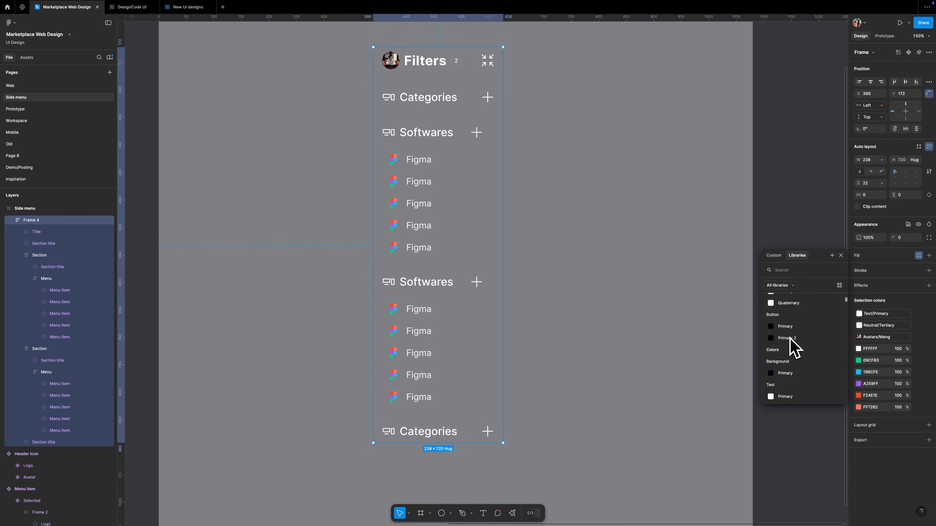
click(789, 352)
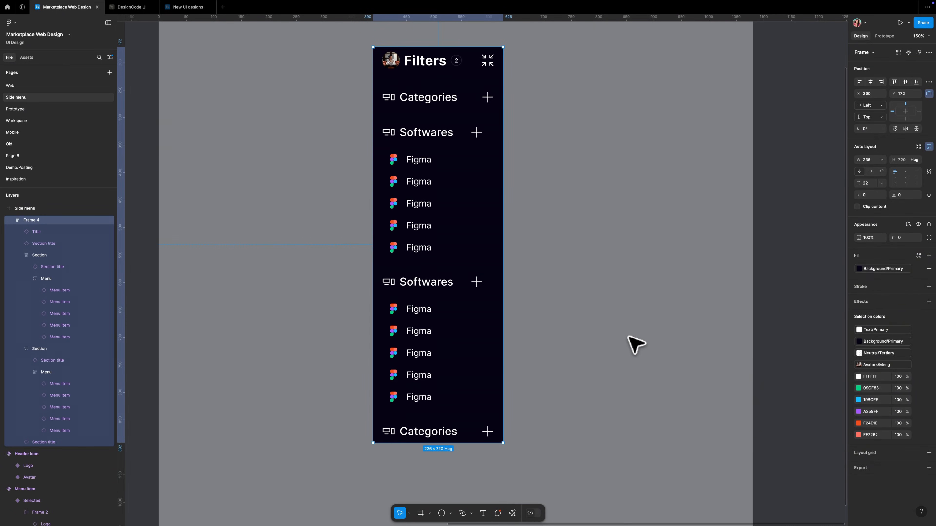
click(870, 82)
click(910, 84)
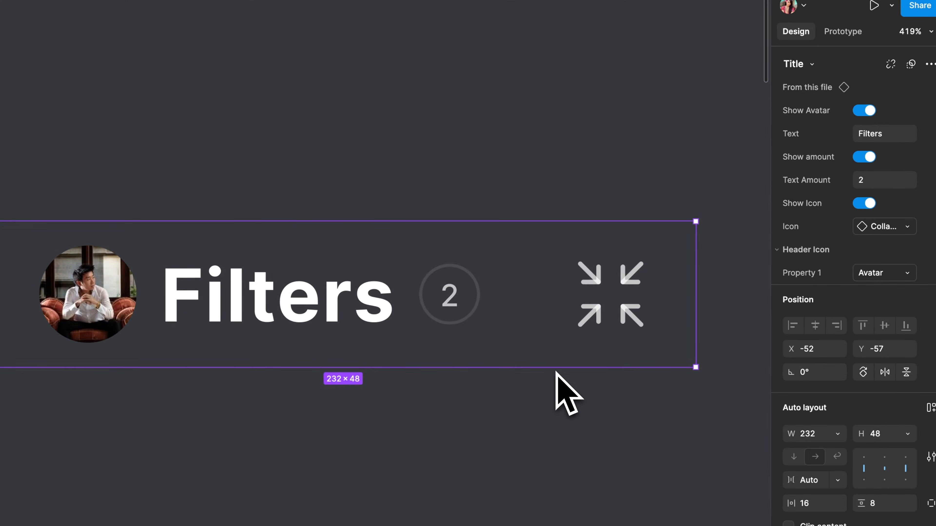
Step: Turn off Show Avatar on the separate Title instance outside the menu
click(863, 110)
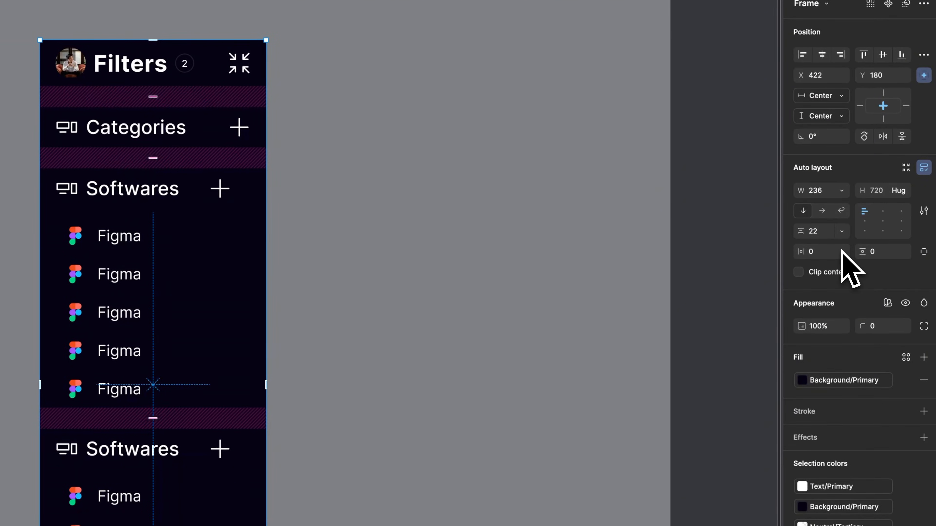
Step: Set both the horizontal and vertical padding of the dark menu frame to 20
click(818, 254)
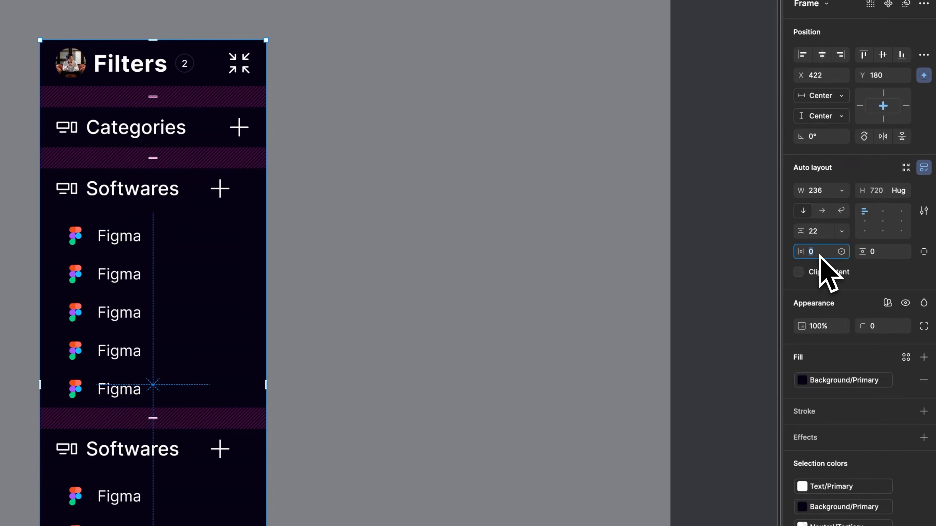
key(Return)
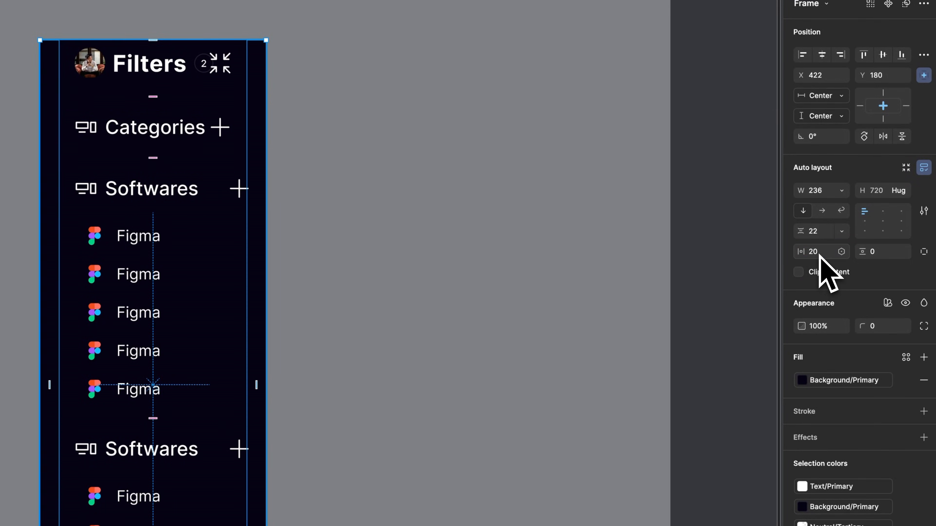
click(881, 253)
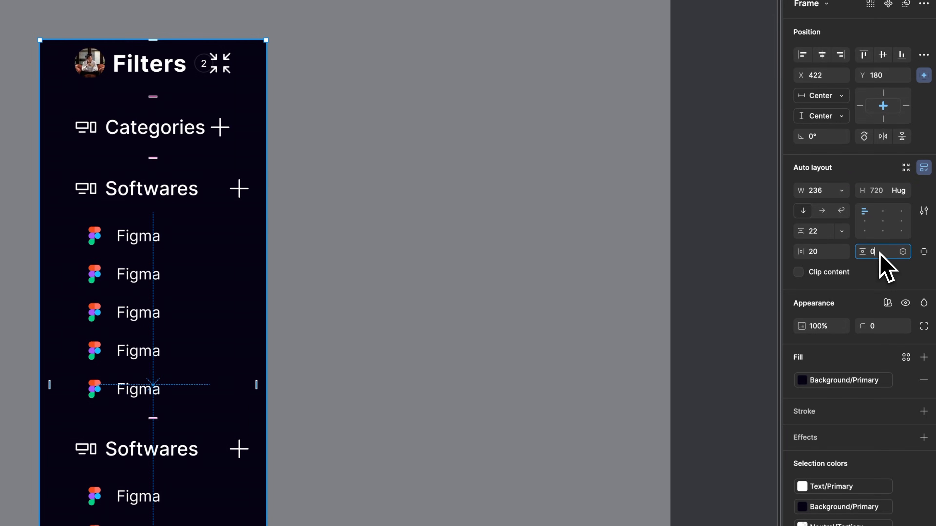
text(20)
key(Return)
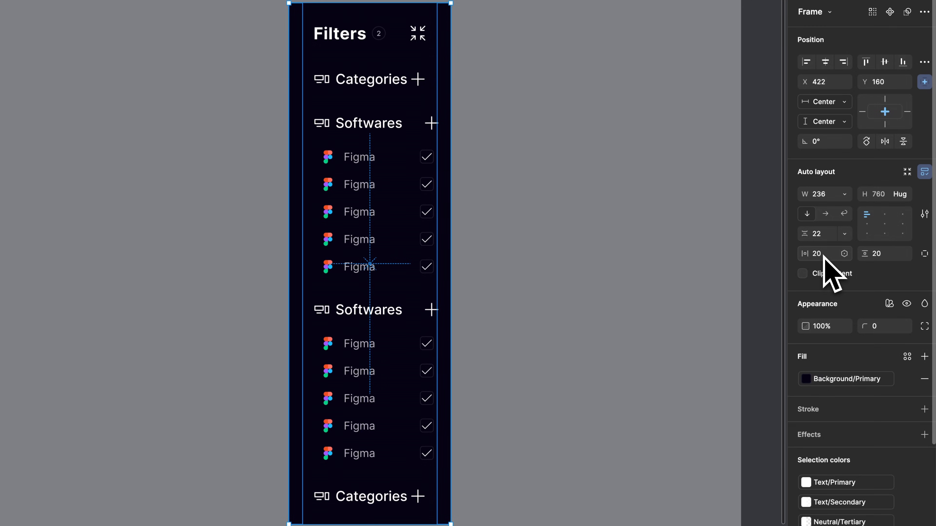
Step: Set the vertical gap of the dark menu frame to 20 and widen the frame to 280
click(824, 256)
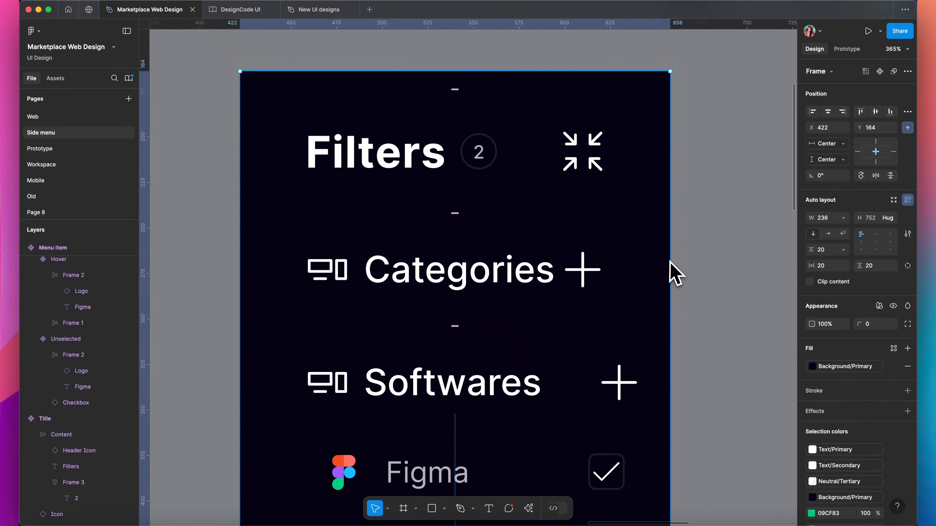
drag(668, 258, 751, 266)
Step: Set the Filters title and the Softwares sections to fill the width of the menu frame
click(548, 161)
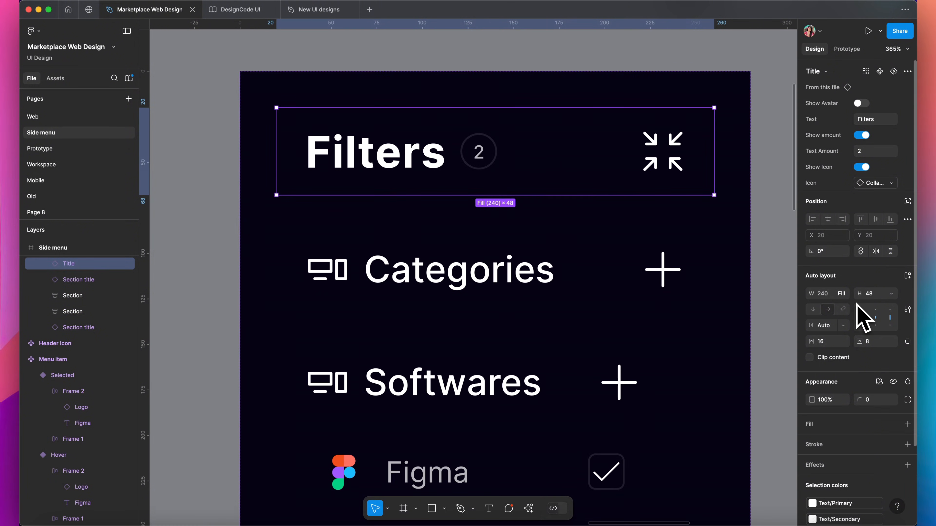
click(846, 295)
click(844, 294)
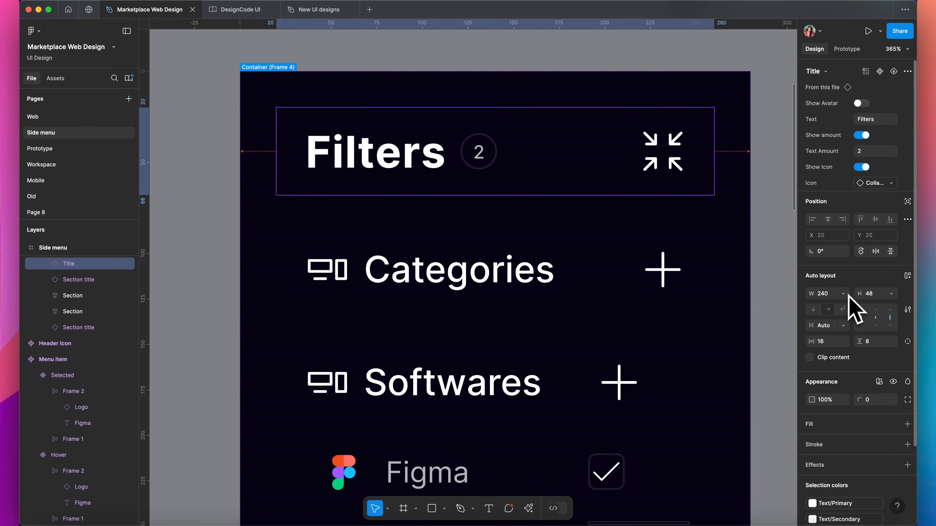
scroll(648, 317, down, 3)
click(637, 369)
scroll(571, 277, down, 3)
click(511, 187)
double_click(420, 151)
click(843, 322)
click(846, 351)
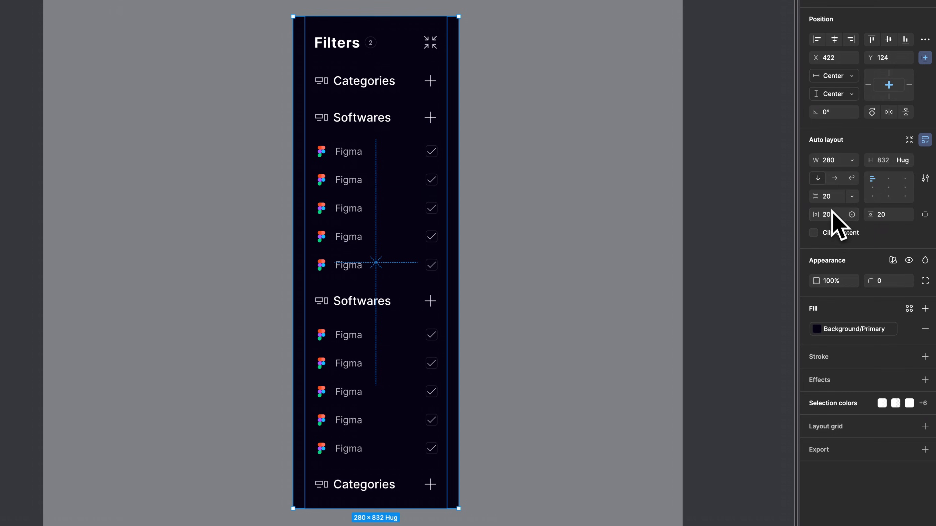
Step: Set both the horizontal and vertical padding of the menu frame to 24
click(831, 212)
text(24)
click(889, 218)
text(24)
key(Return)
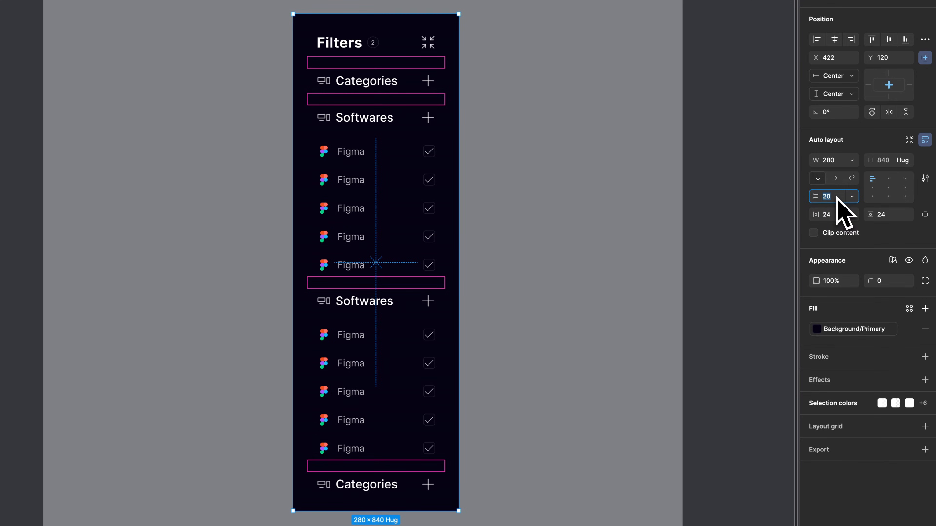
Step: Try vertical gaps of 30, 40 and 0 between the items of the menu frame
text(30)
key(Return)
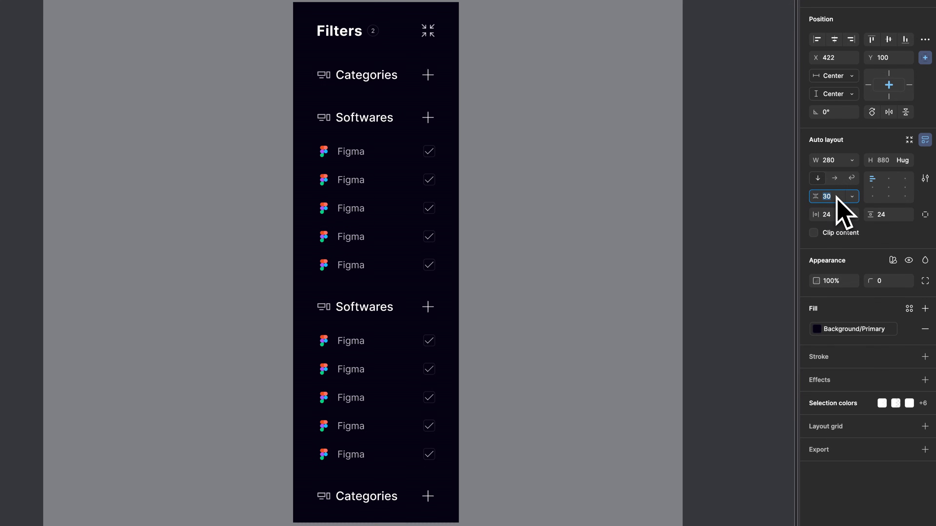
text(50)
key(Return)
key(shift+Down)
key(shift+Down)
key(shift+Down)
key(shift+Down)
key(shift+Down)
key(shift+Down)
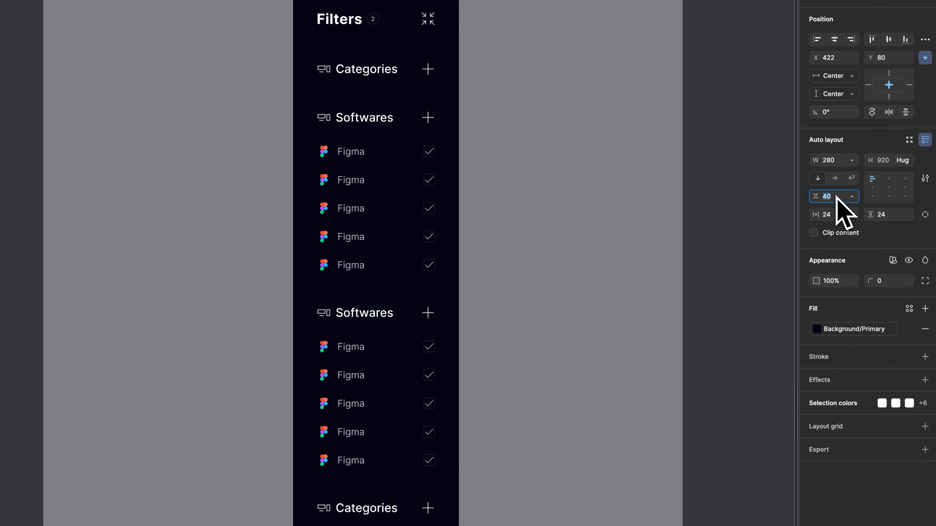
key(shift+Up)
key(shift+Up)
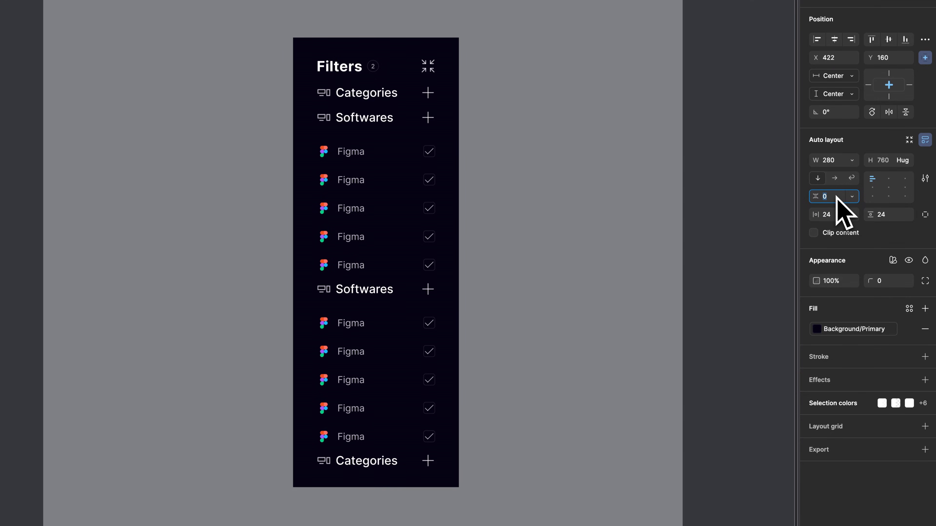
Step: Set the vertical gap between the menu frame's items to 32 and deselect the frame
text(32)
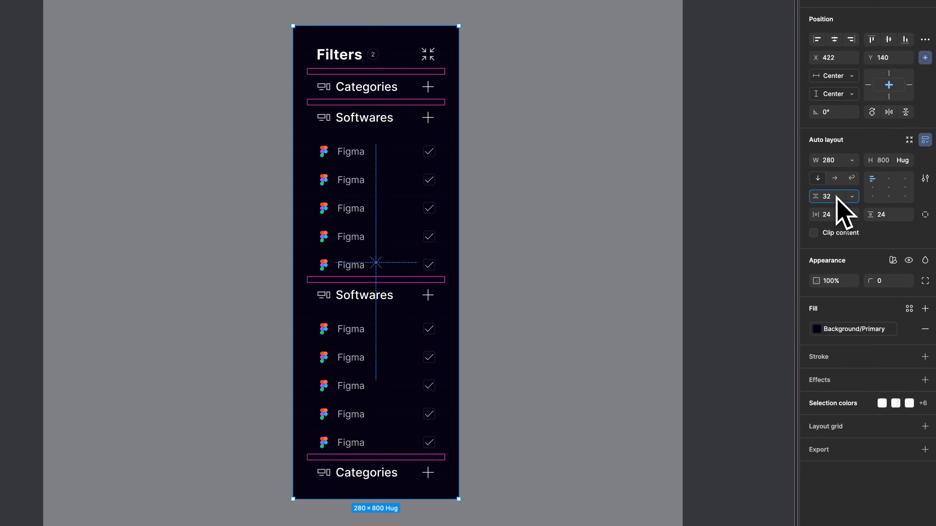
key(Return)
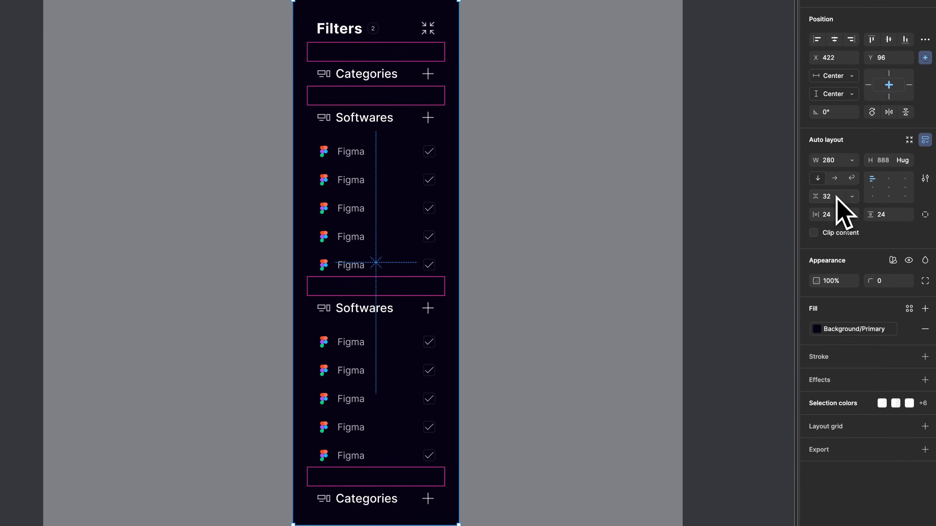
click(637, 347)
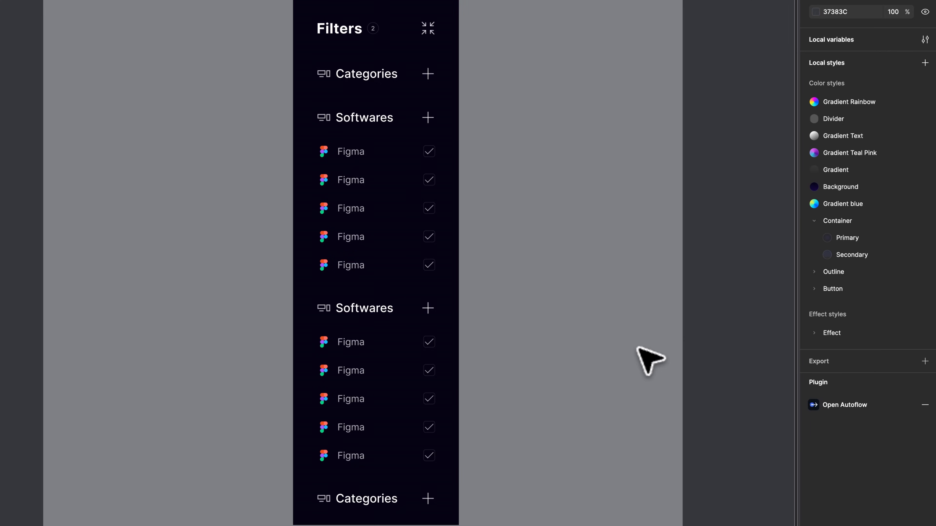
Step: Duplicate the menu frame beside the original and insert the DesignCode UI Divider component between the copy's sections
drag(338, 286, 406, 273)
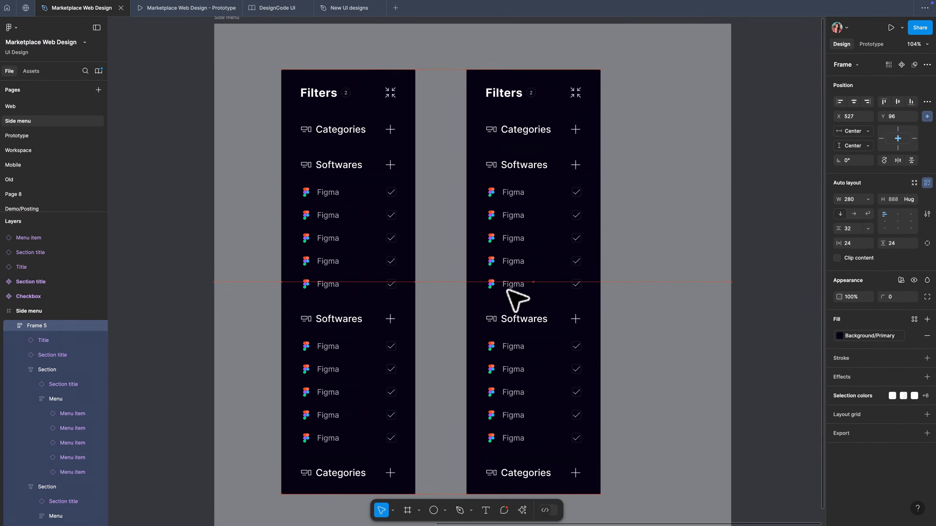
drag(507, 291, 508, 292)
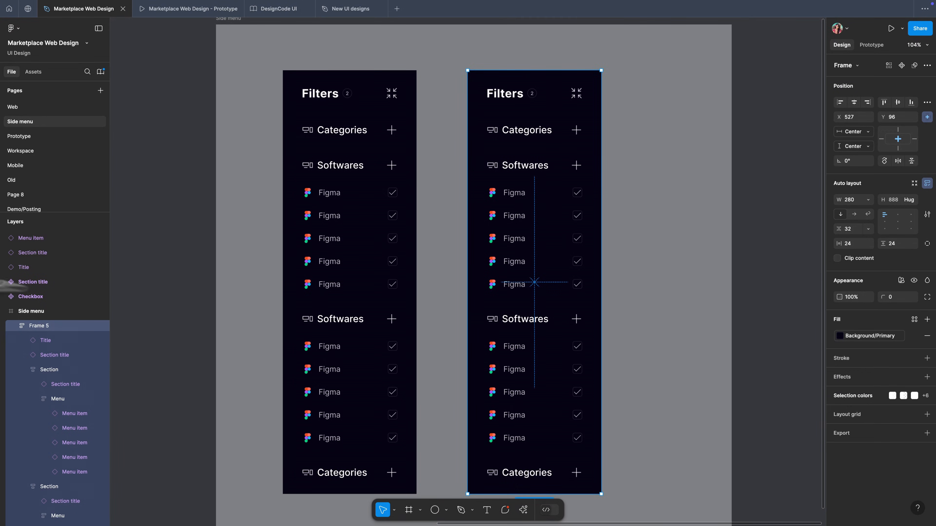
click(523, 510)
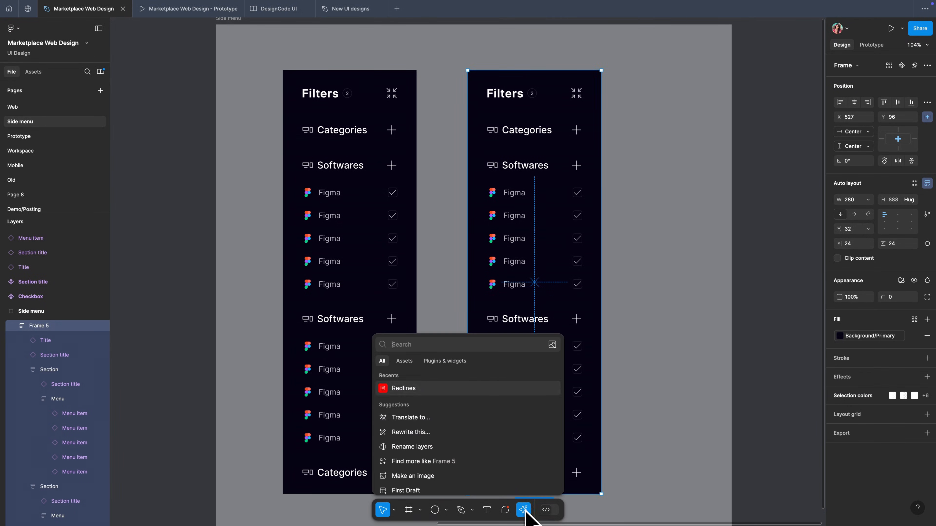
click(405, 361)
text(divider)
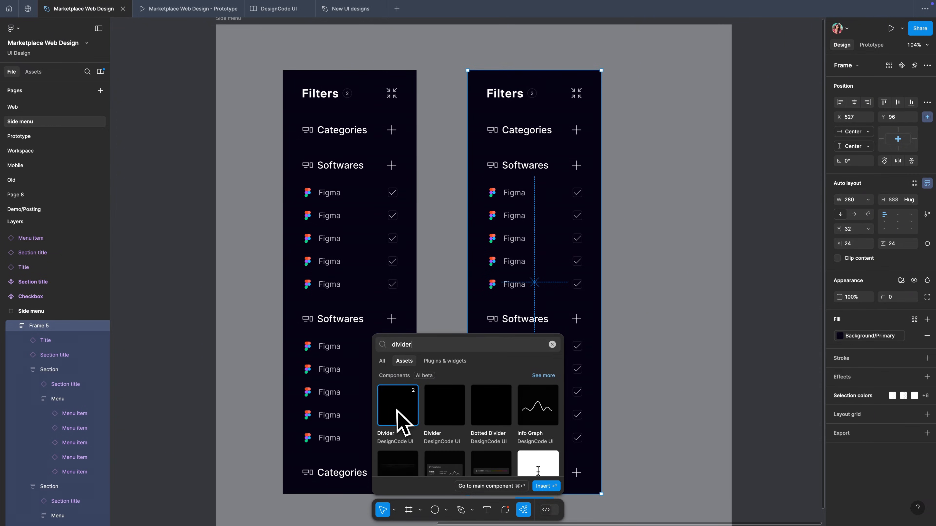
drag(402, 424, 554, 151)
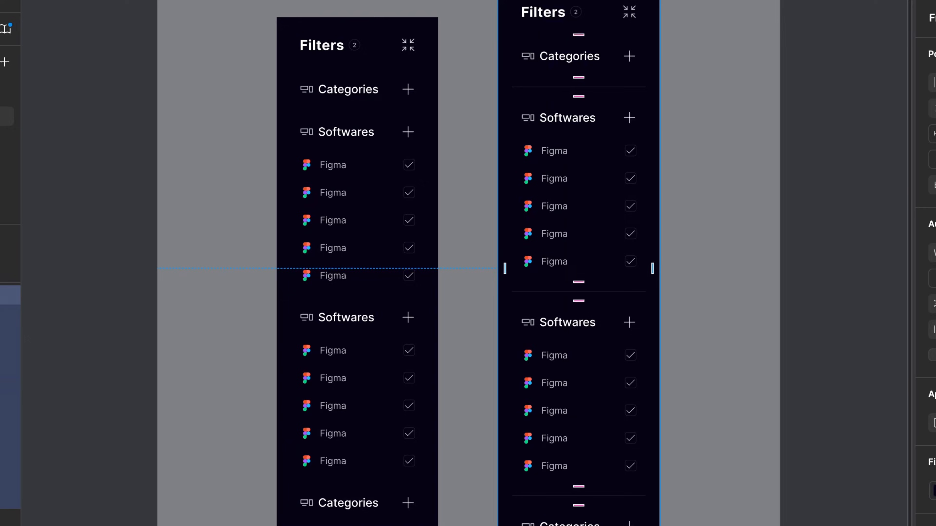
Step: Set the vertical gap of the menu copy with dividers to 16
click(868, 314)
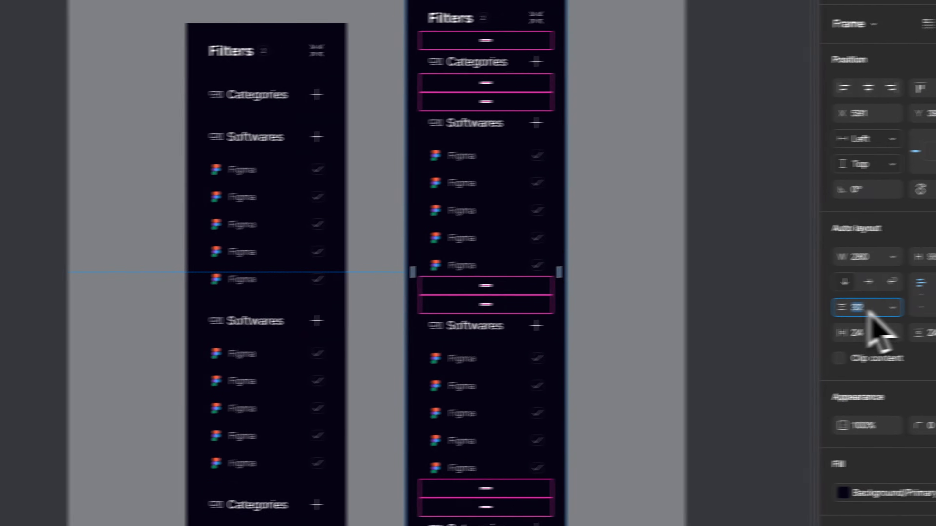
key(BackSpace)
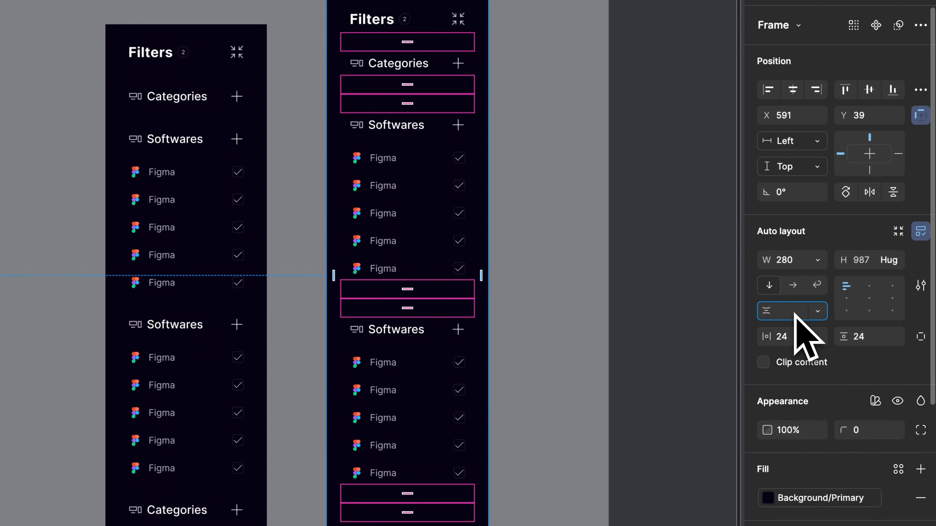
key(Return)
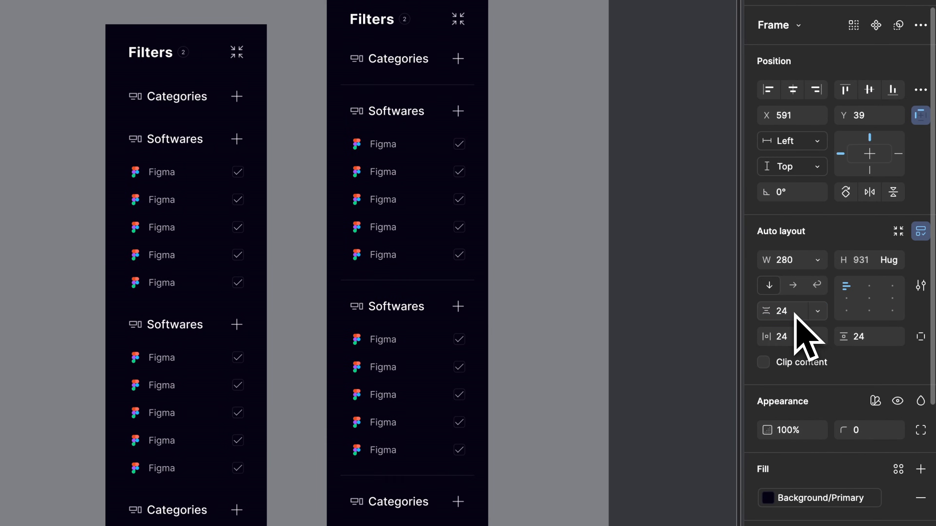
click(788, 311)
text(16)
key(Return)
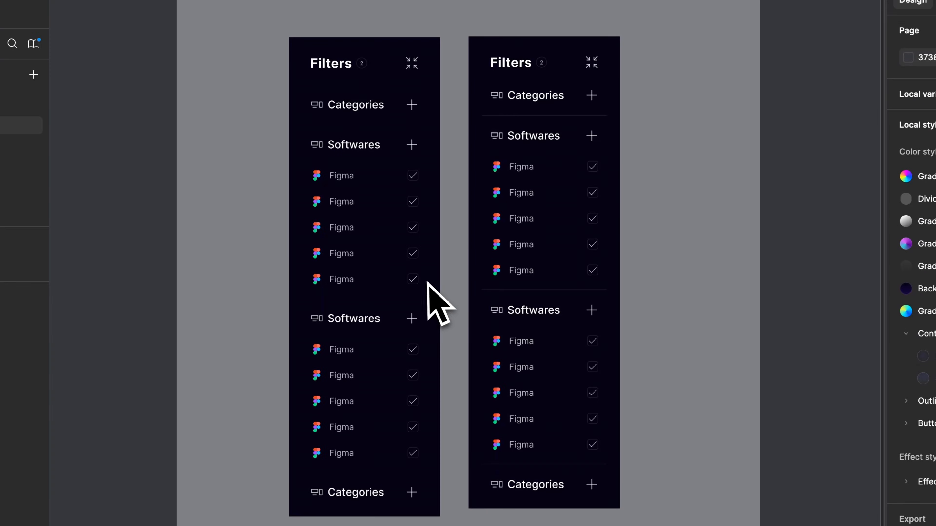
Step: Check the original menu's section gap and try a gap of 24 in the copy with dividers before restoring it to 16
click(422, 281)
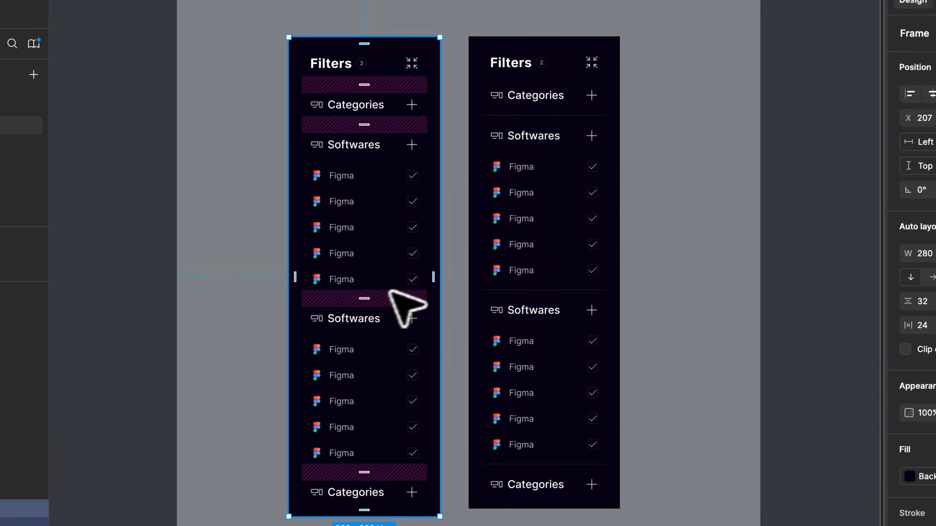
click(367, 297)
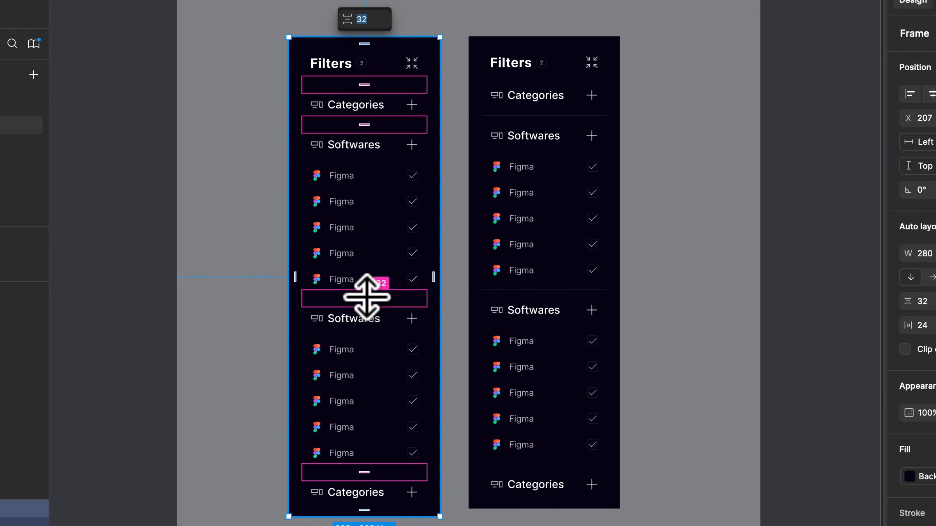
click(497, 309)
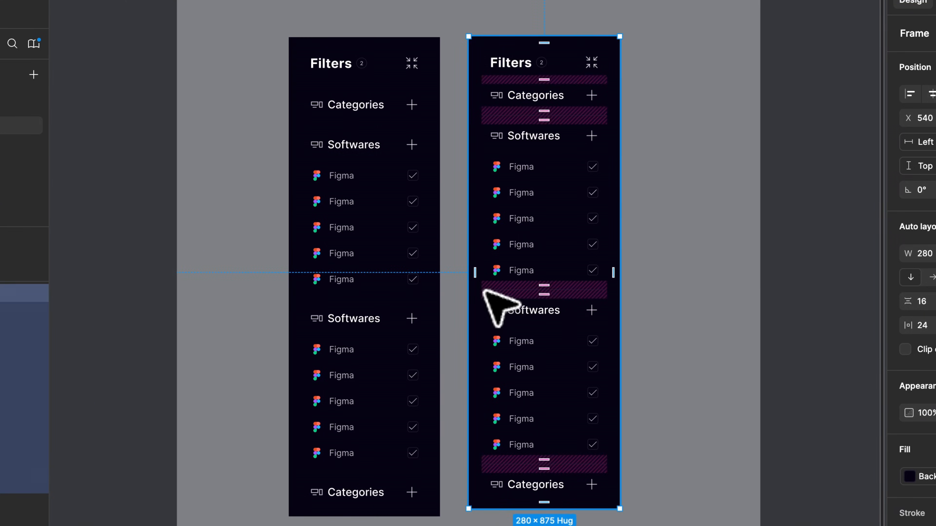
click(546, 289)
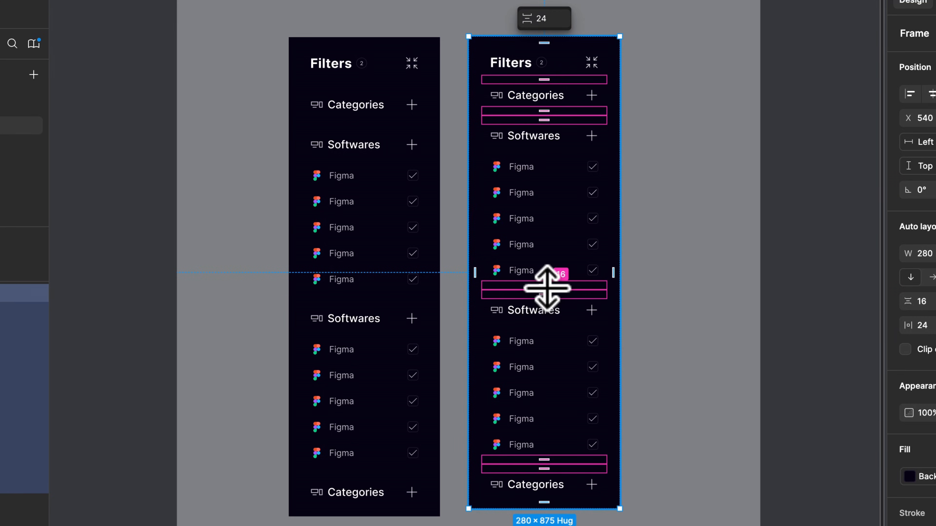
text(24)
key(Return)
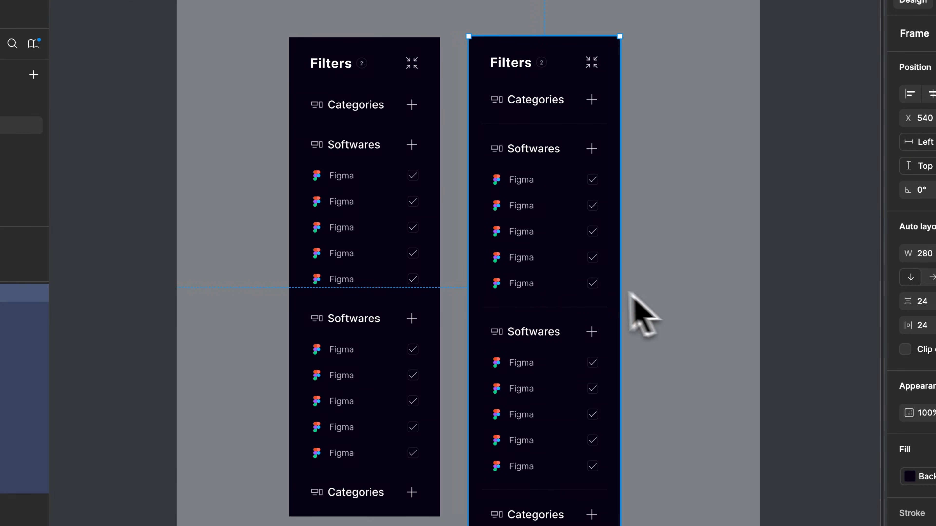
click(542, 300)
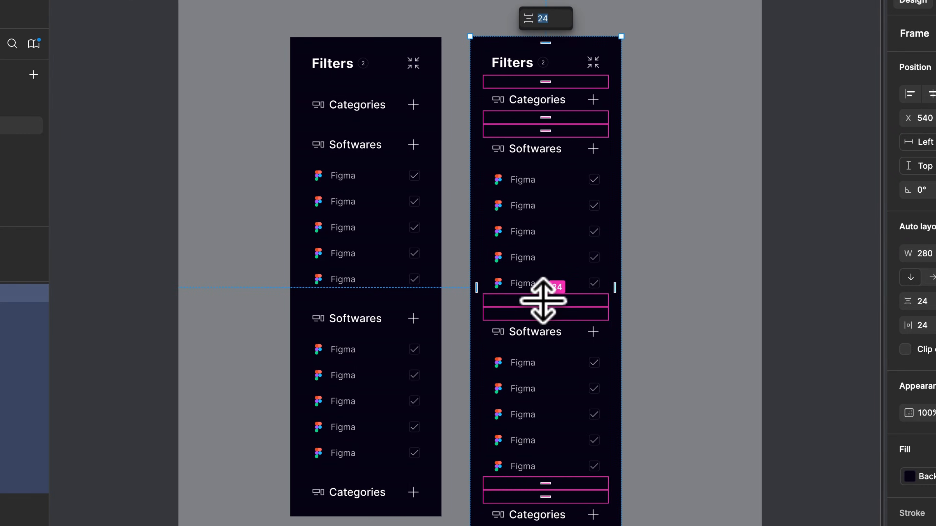
key(Return)
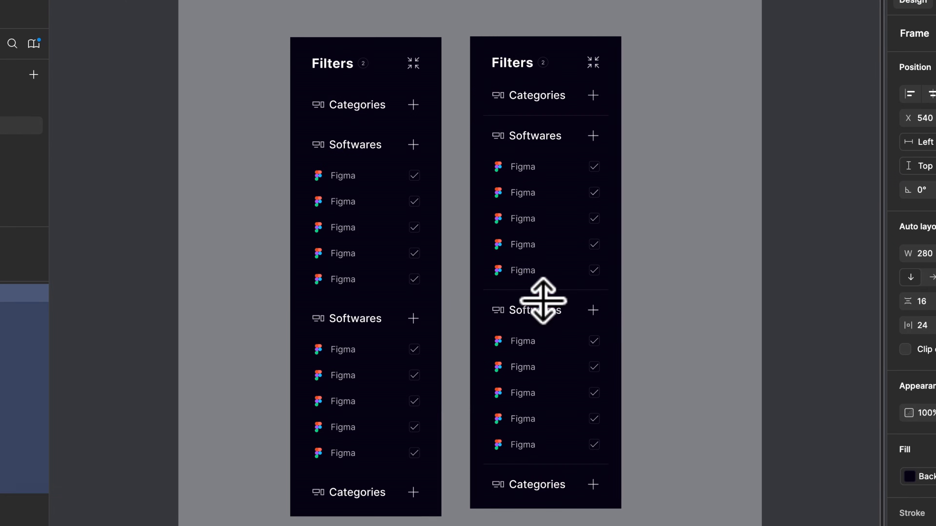
Step: Increase the vertical gap between the Figma menu items in the first Softwares section of the menu without dividers
click(544, 305)
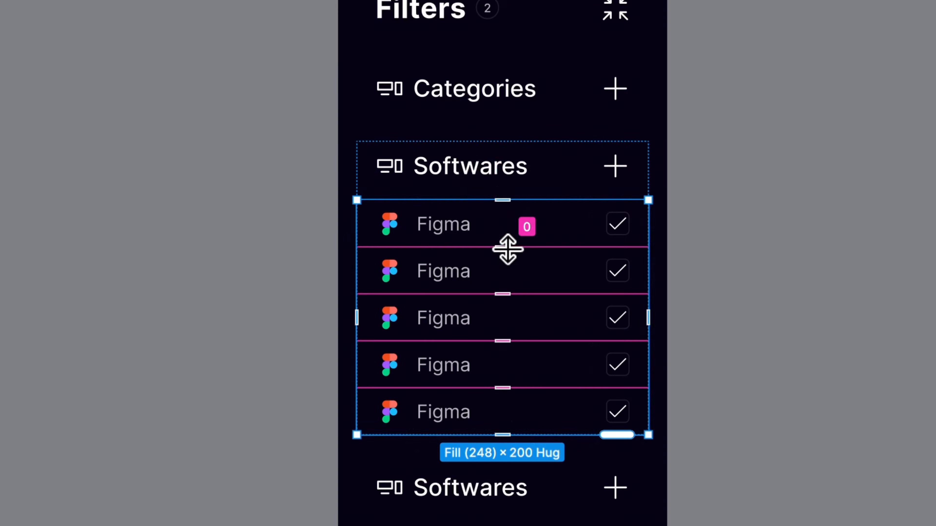
click(548, 177)
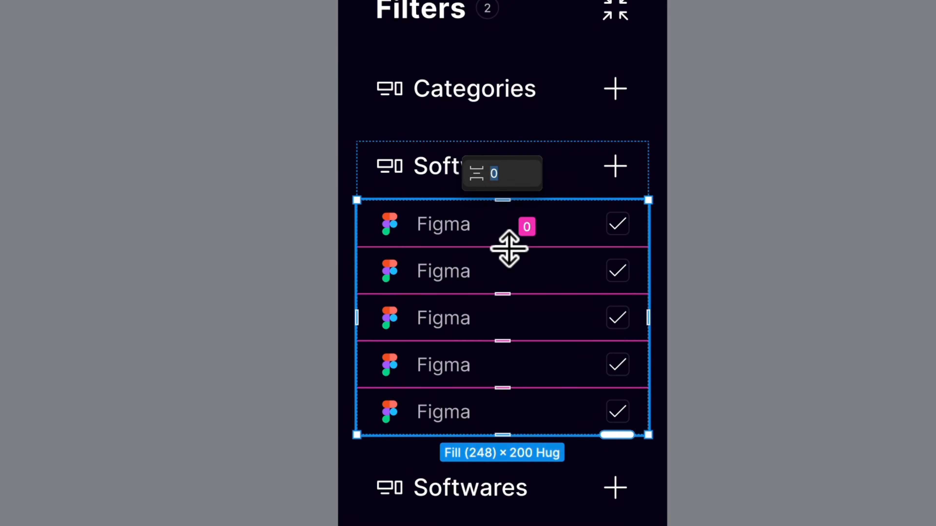
key(Return)
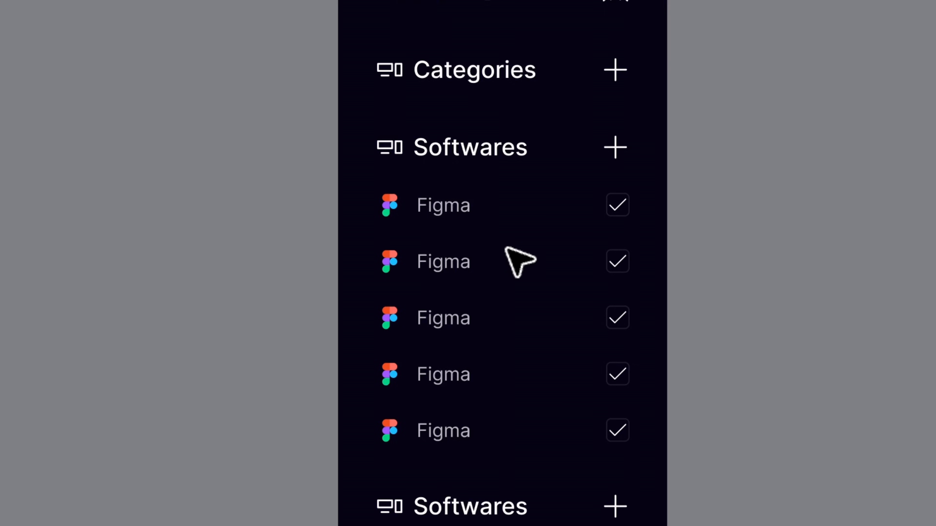
Step: Set the gap between the first Softwares section's title and its list of menu items to 16
click(503, 516)
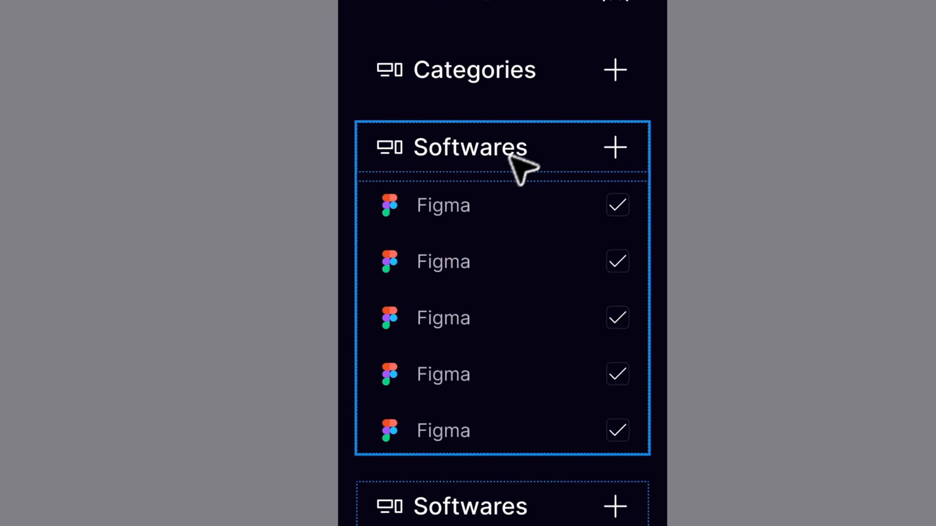
click(501, 234)
click(510, 179)
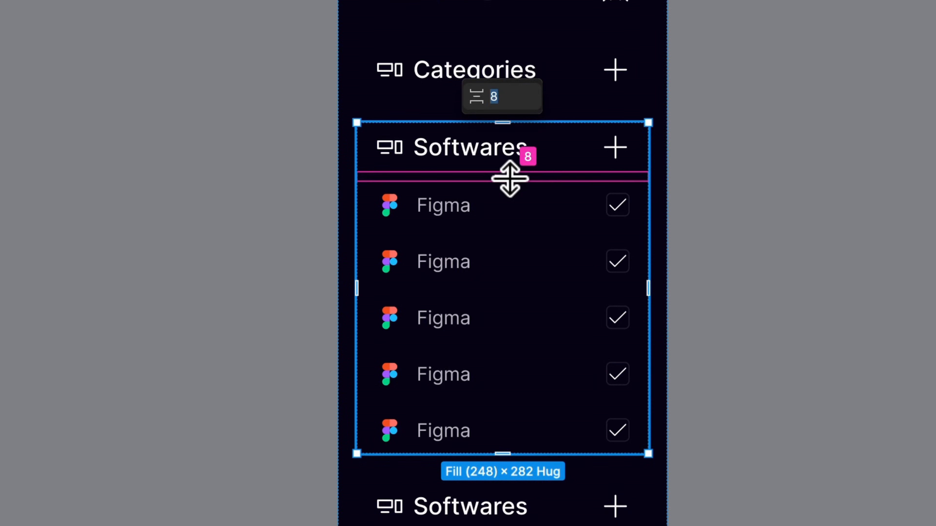
text(16)
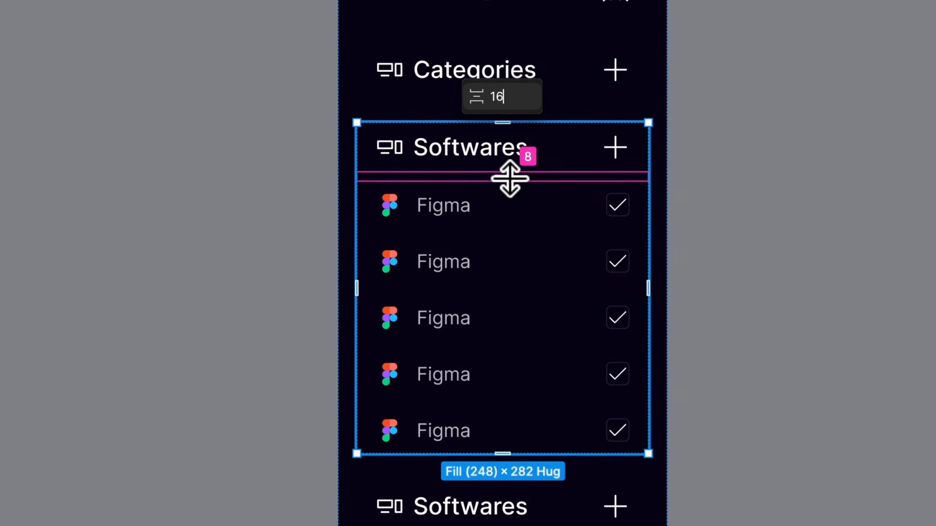
key(Return)
key(Escape)
Step: Increase the gap between the second Softwares section's title and its list to match the first section's 16
scroll(509, 181, down, 10)
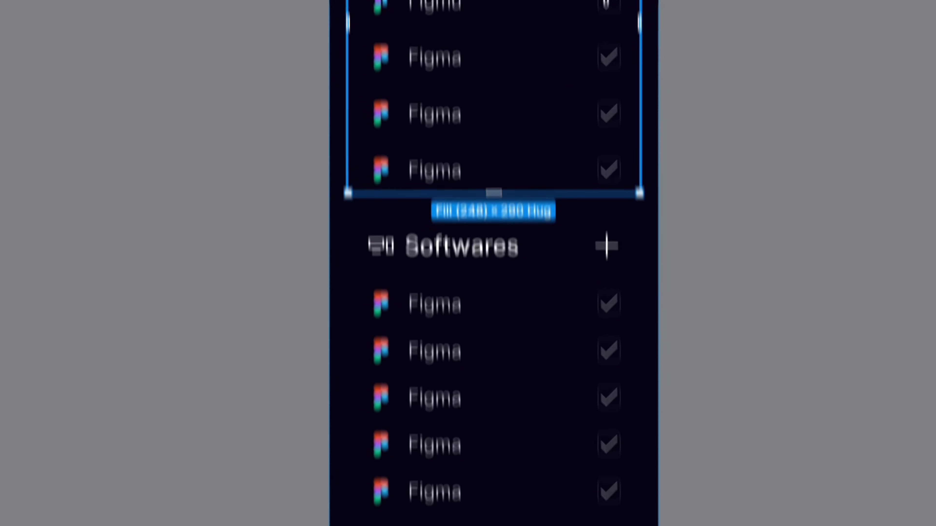
click(424, 188)
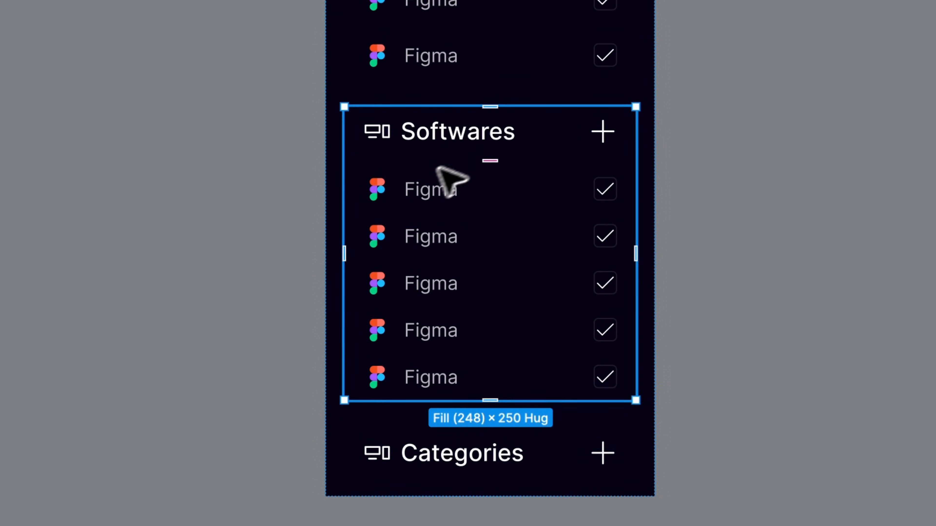
click(489, 161)
key(Return)
key(Escape)
Step: Set the vertical gap between the Figma menu items in the second Softwares section to 8
click(489, 213)
click(478, 293)
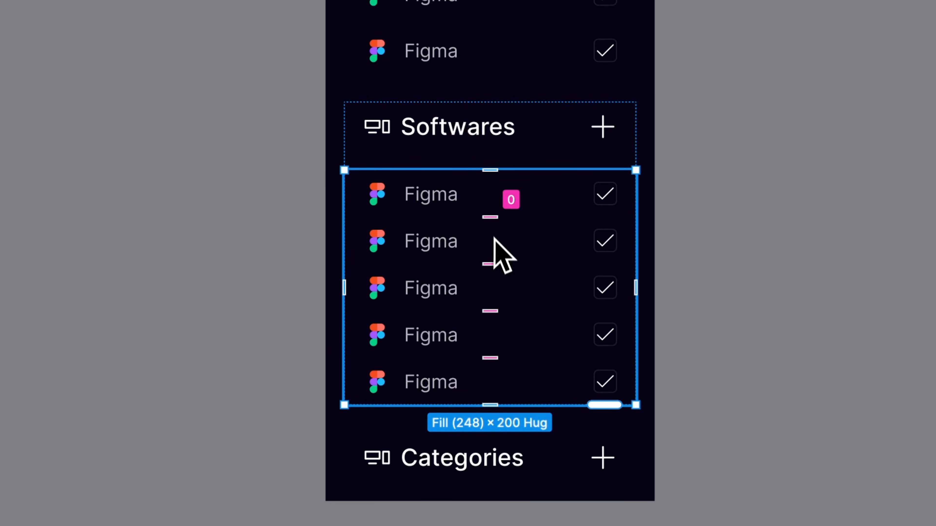
click(493, 217)
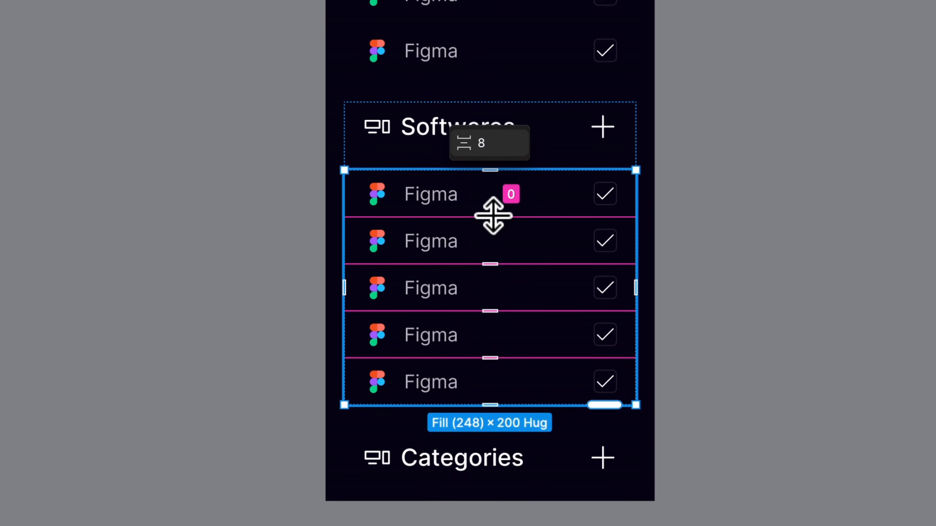
key(Return)
click(493, 216)
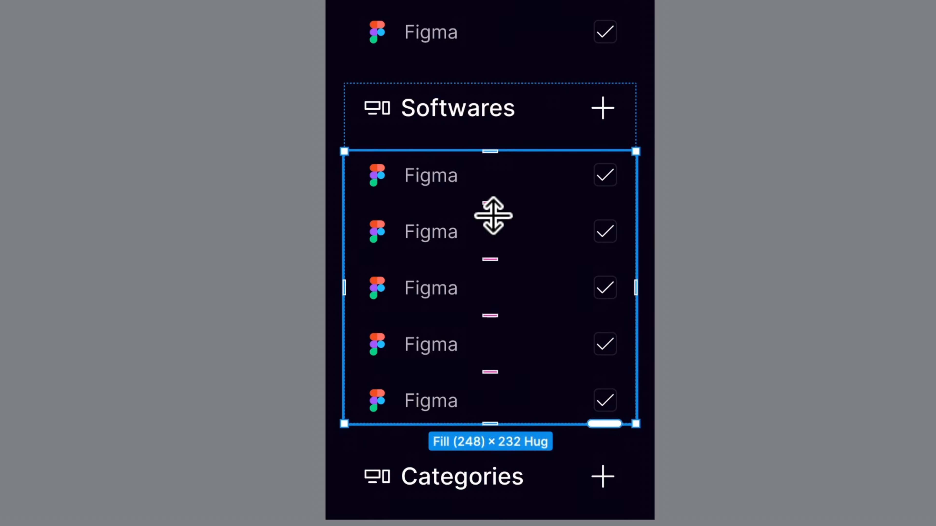
key(Escape)
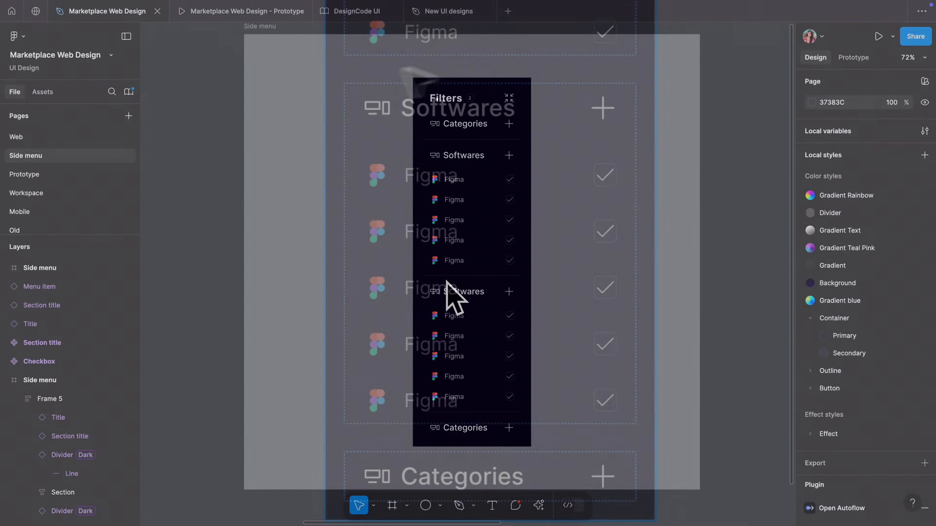
Step: Search the assets for "segmented control" and insert the Reset/Done control beneath the last Categories title in the Filters menu
click(538, 505)
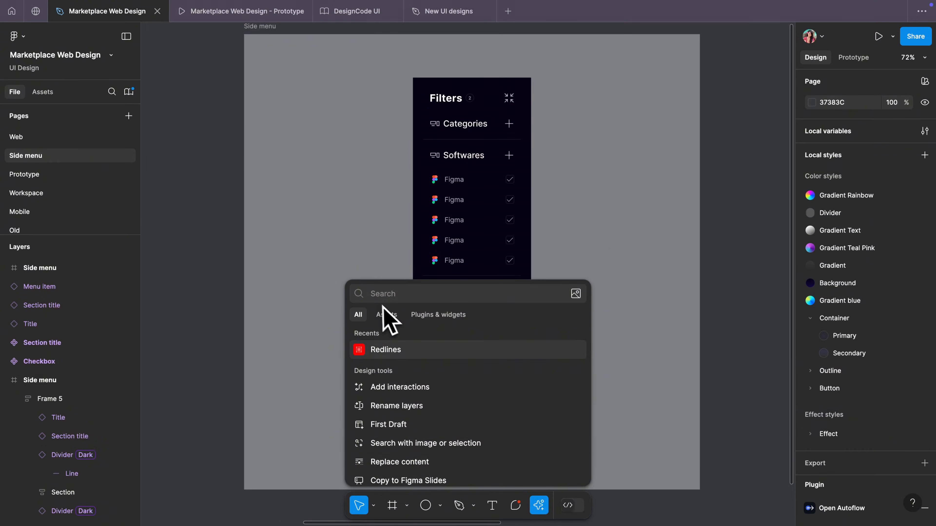
click(386, 314)
text(segmented control)
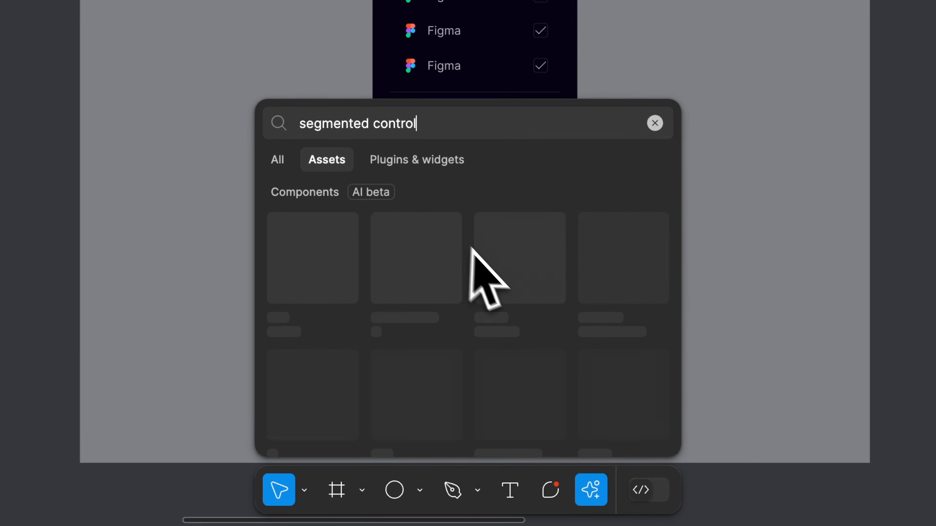
scroll(494, 271, down, 2)
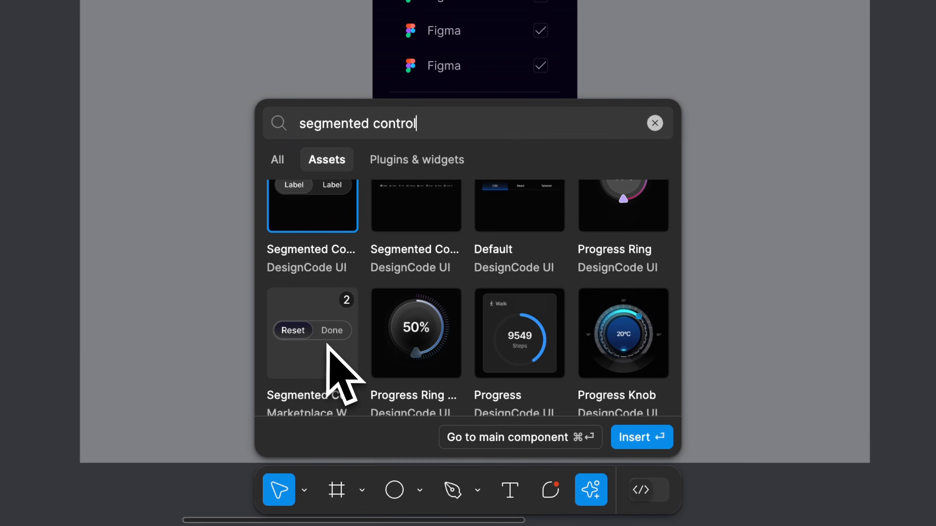
click(330, 347)
drag(326, 340, 562, 369)
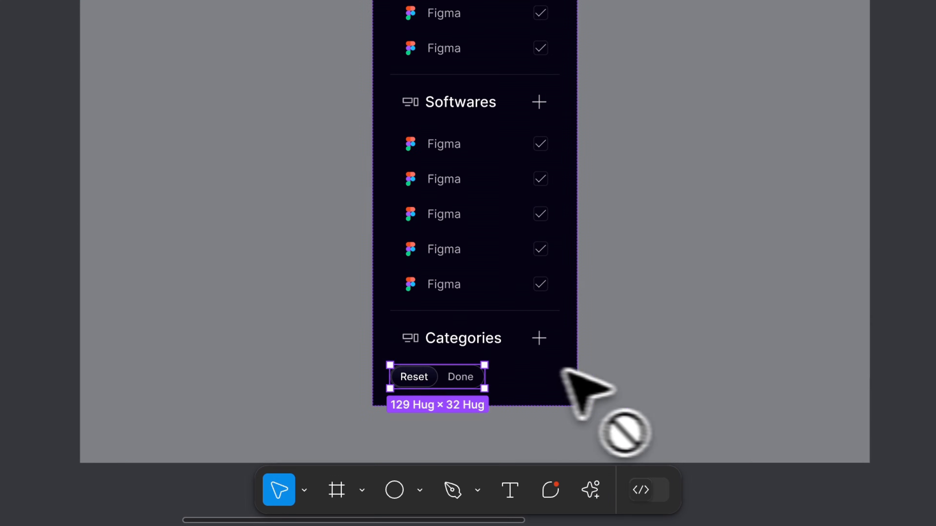
Step: Align the Filters menu frame's contents to top center so the Reset/Done control is centered horizontally
click(554, 384)
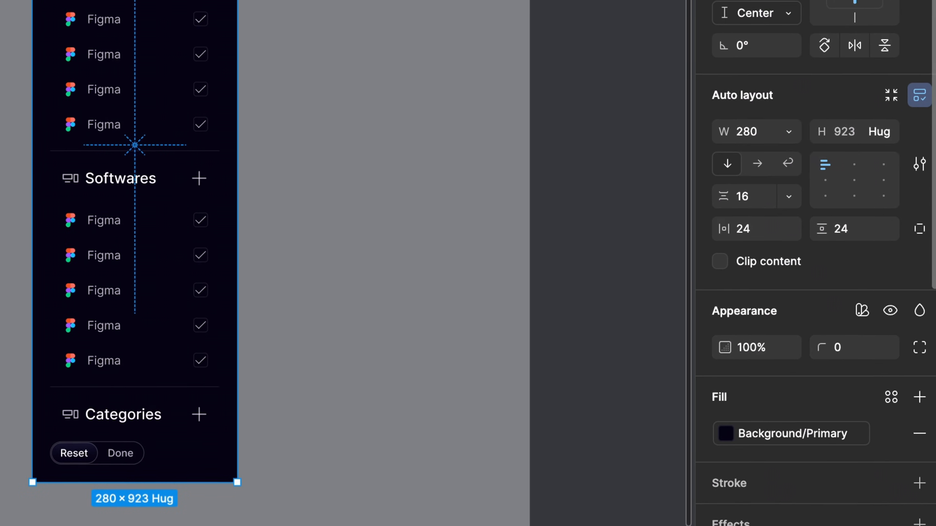
click(852, 165)
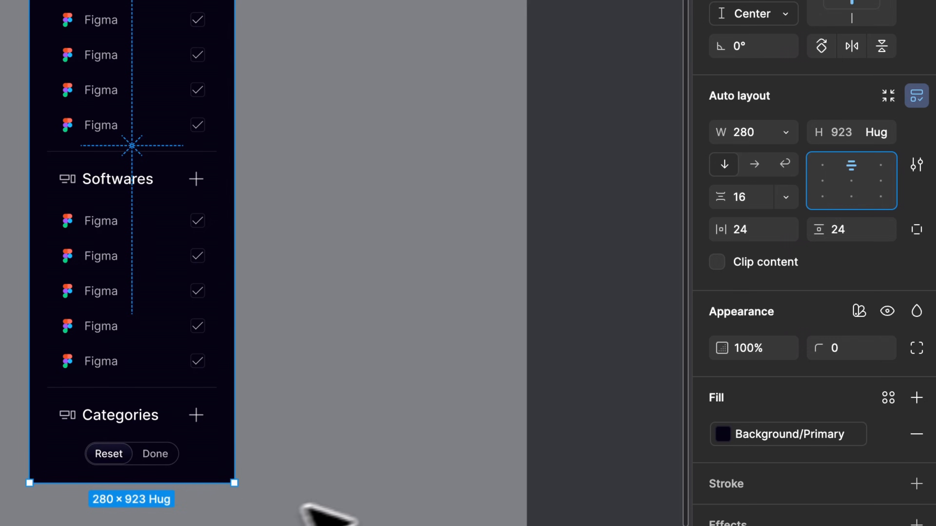
click(354, 471)
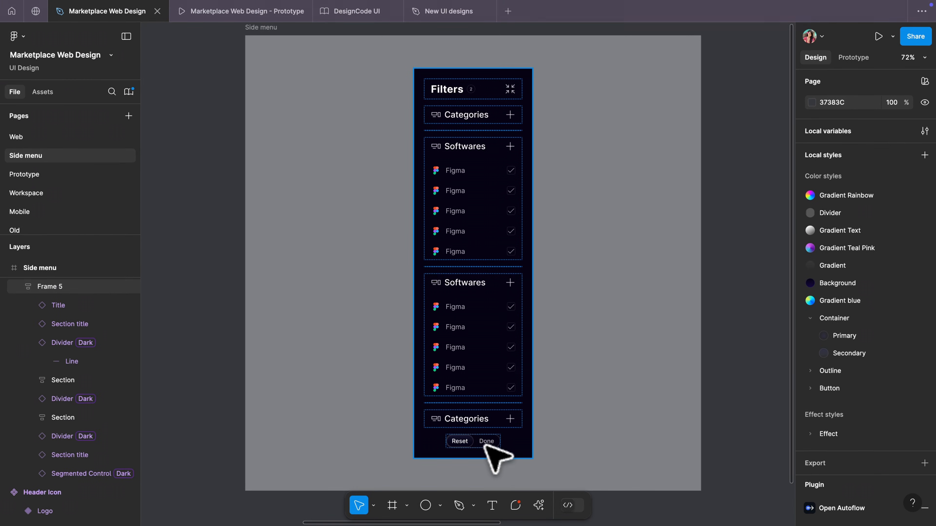
Step: Rename Frame 5, the Filters menu frame, to "Filter panel"
click(527, 398)
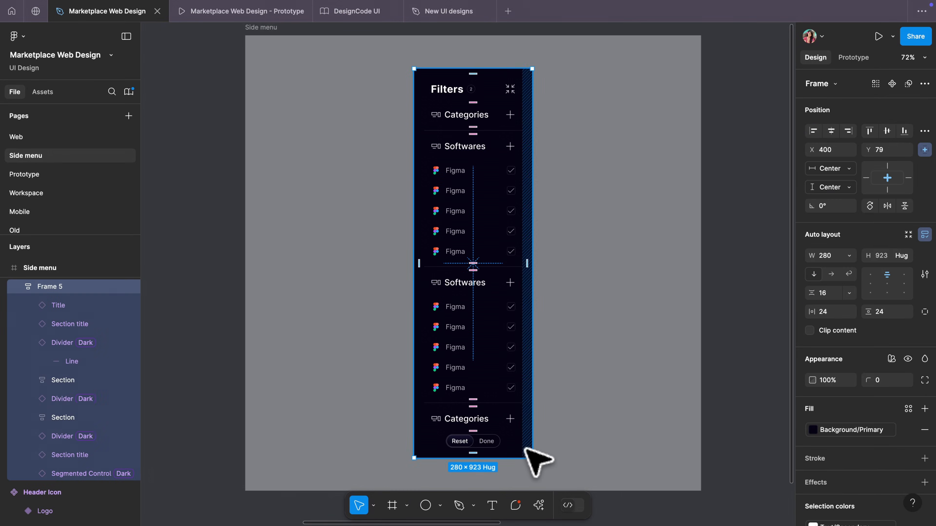
scroll(70, 328, up, 1)
double_click(65, 319)
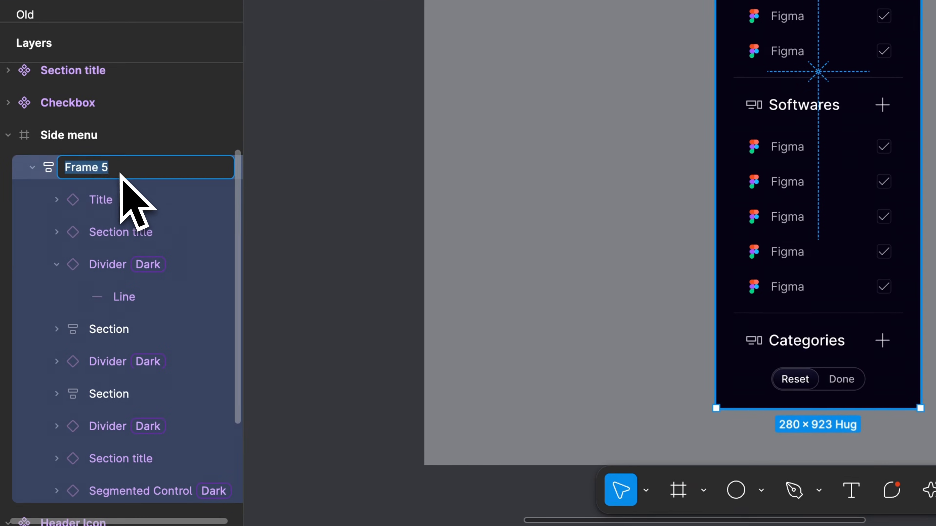
text(S)
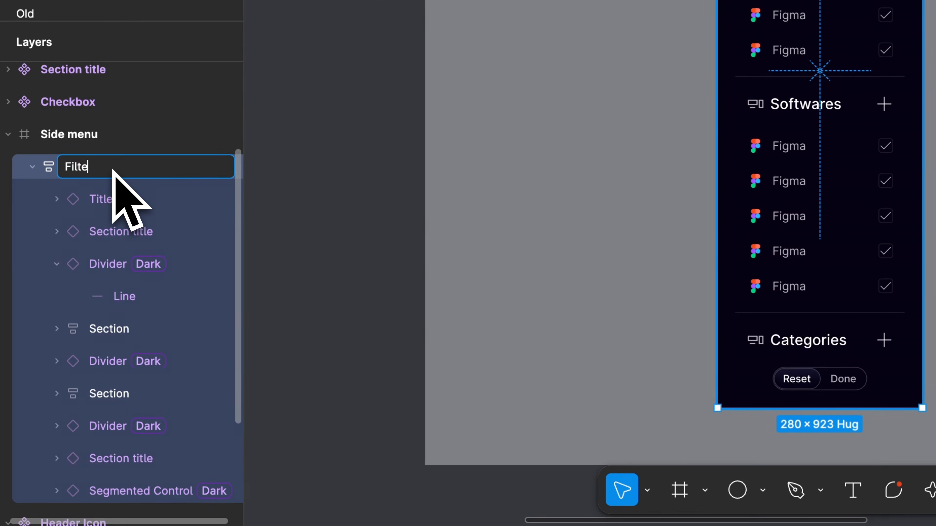
Step: Wrap all Filter panel layers except the Segmented Control in an auto layout frame named "Content"
drag(112, 199, 57, 268)
drag(92, 311, 105, 408)
key(shift+a)
click(57, 199)
double_click(111, 201)
text(Content)
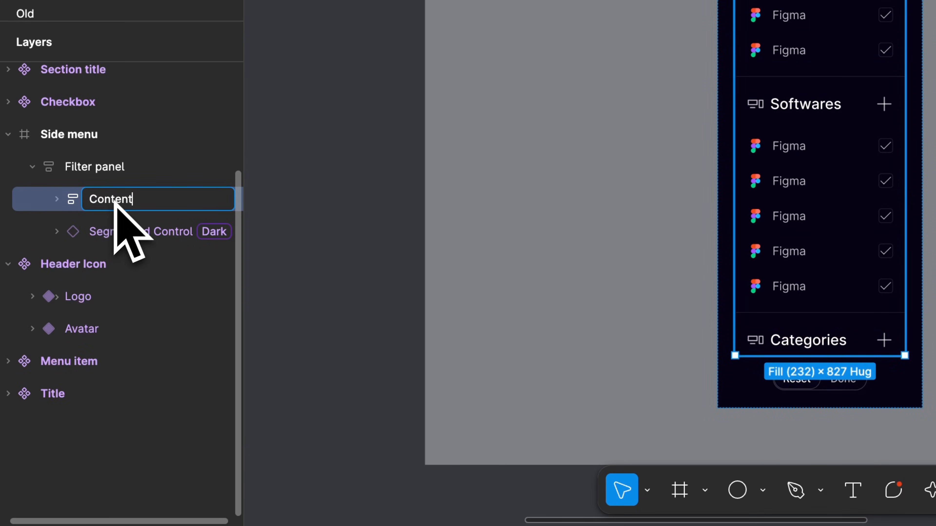
Step: Stretch the Filter panel to a height of 982 with Auto vertical spacing and give it a corner radius of 20
click(70, 167)
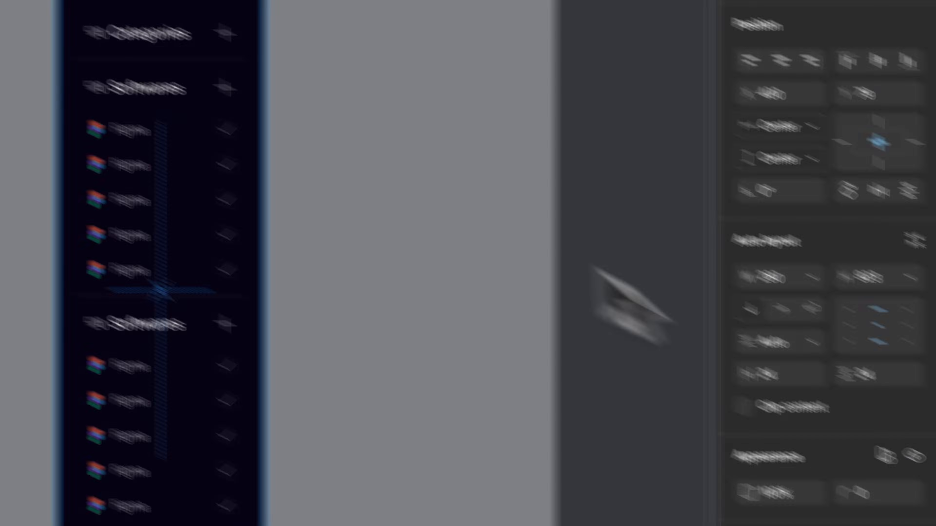
drag(478, 69, 478, 45)
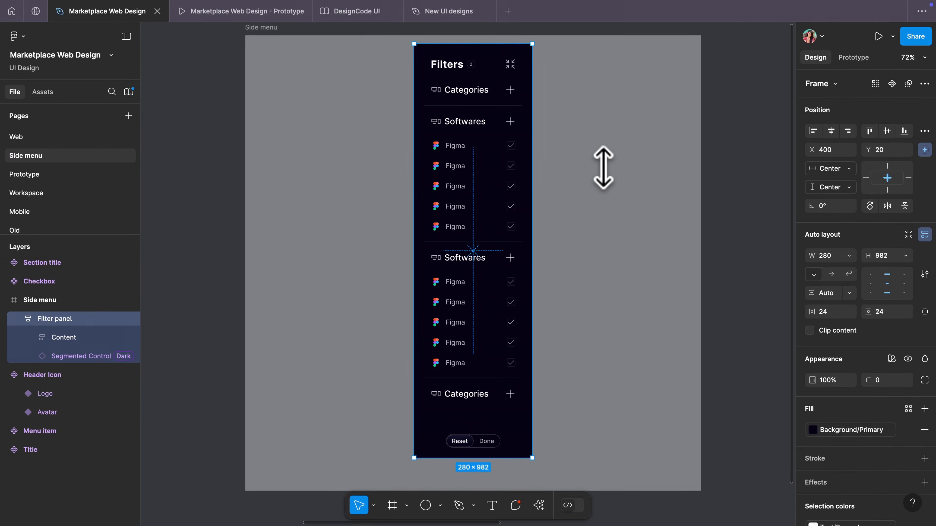
click(882, 376)
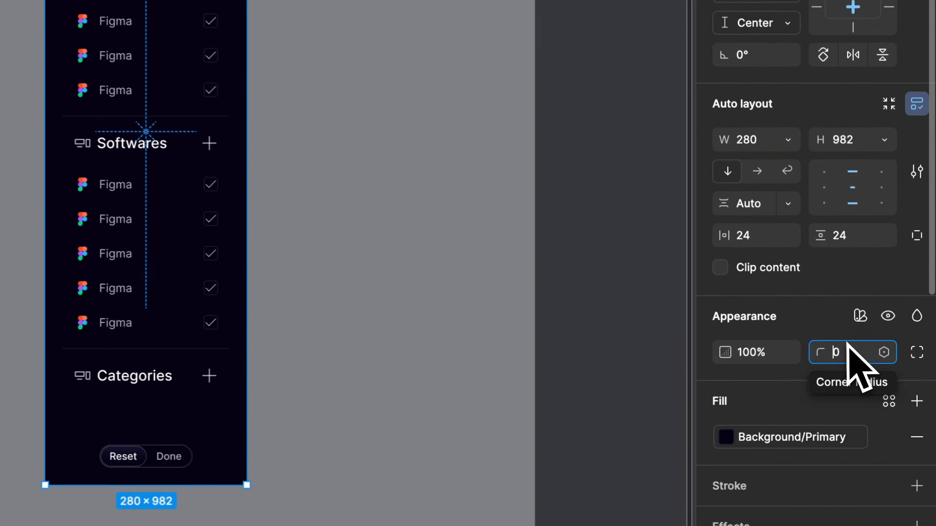
text(1)
key(Return)
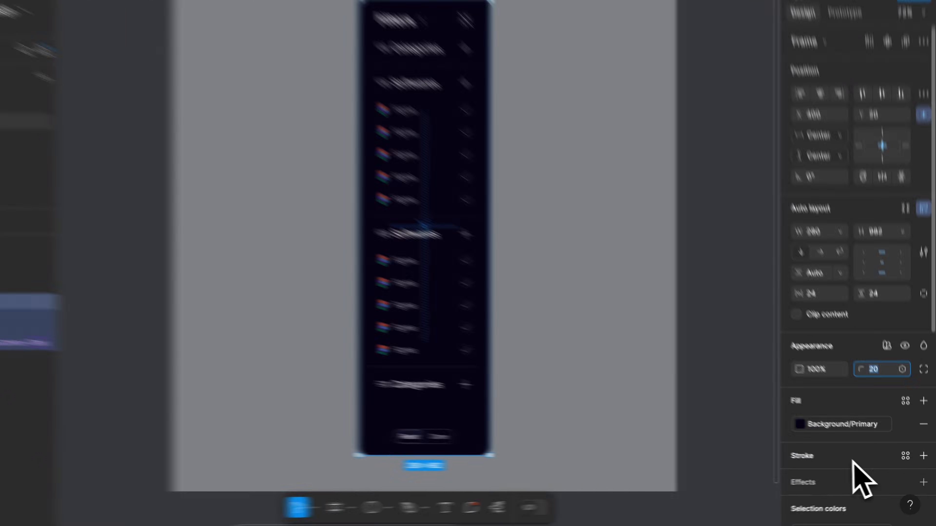
Step: Apply a stroke style from the style library to the Filter panel
click(888, 486)
scroll(584, 360, down, 5)
scroll(582, 310, down, 2)
click(553, 397)
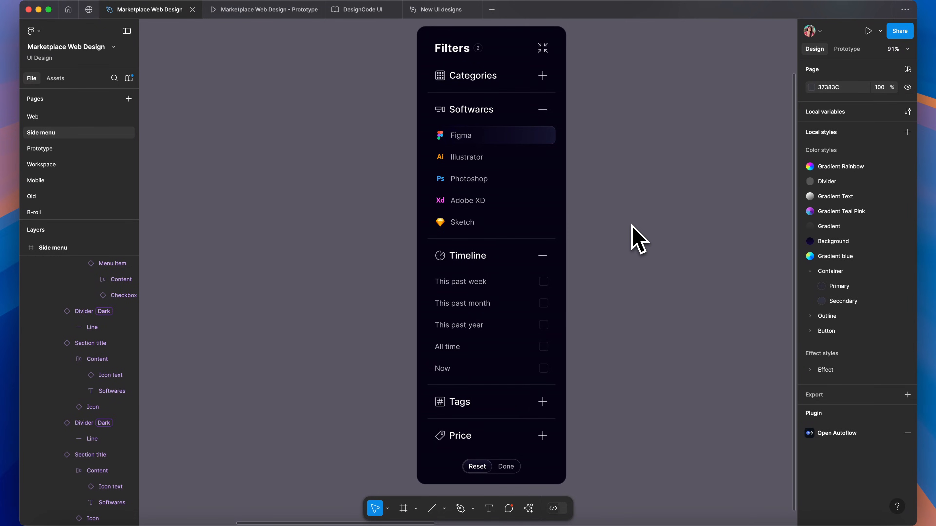
Step: Set the Categories section title to uppercase with font size 14
click(486, 78)
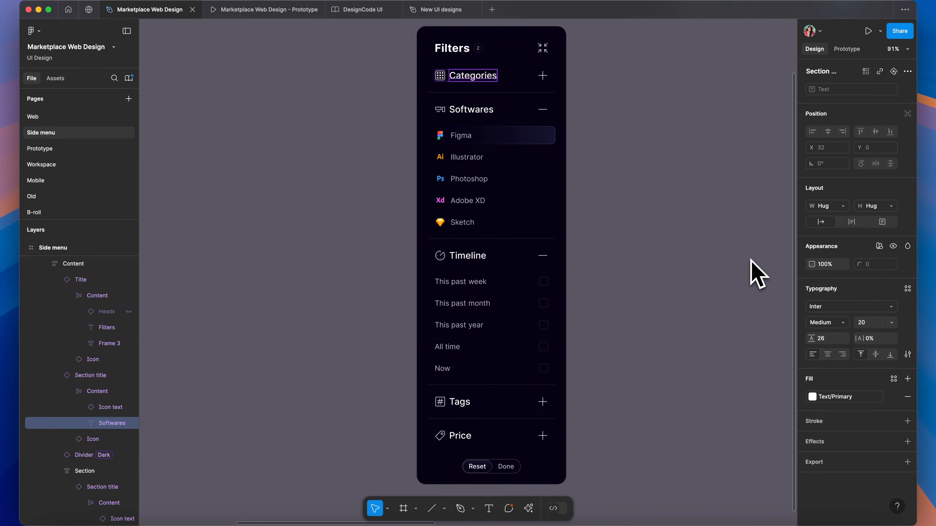
click(907, 354)
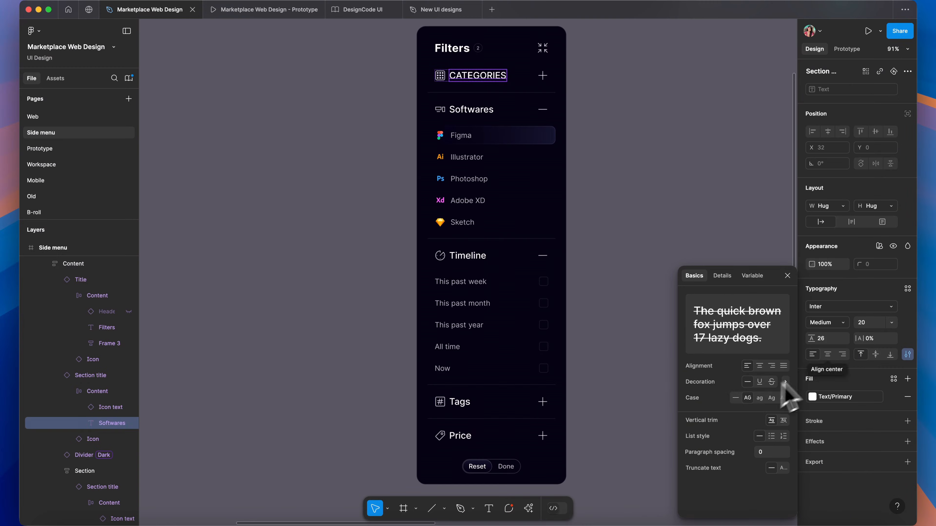
click(894, 221)
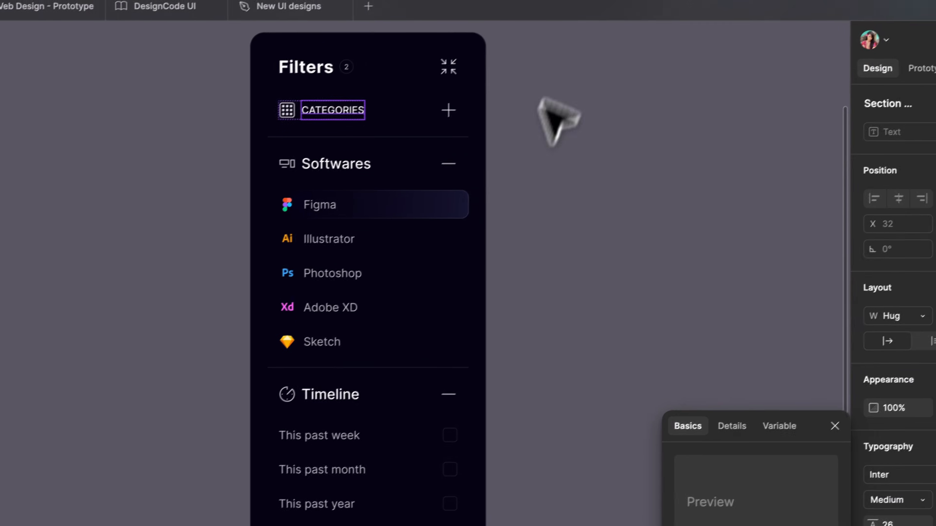
Step: Set the Softwares section title to uppercase with font size 14
click(474, 116)
double_click(531, 107)
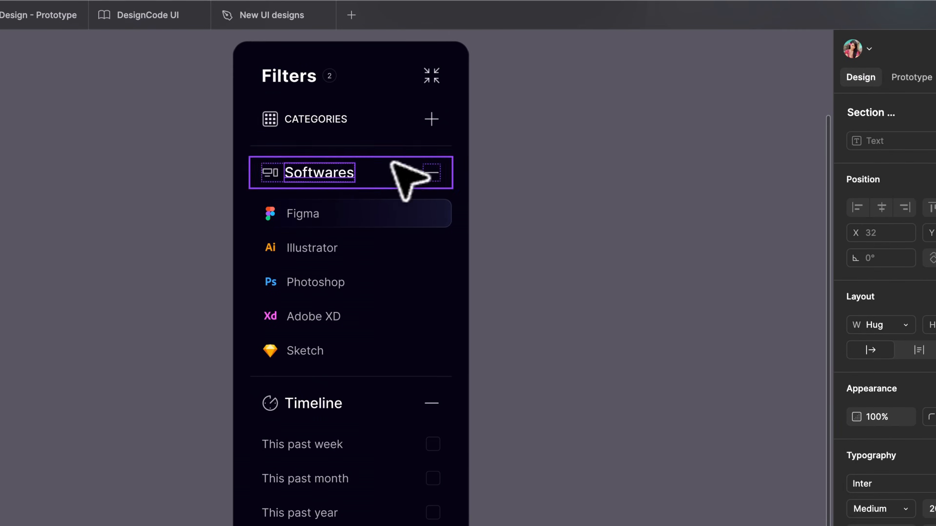
click(921, 344)
click(668, 411)
click(896, 292)
click(895, 273)
Step: Set the Timeline section title to uppercase with font size 14
click(238, 189)
double_click(324, 273)
click(921, 332)
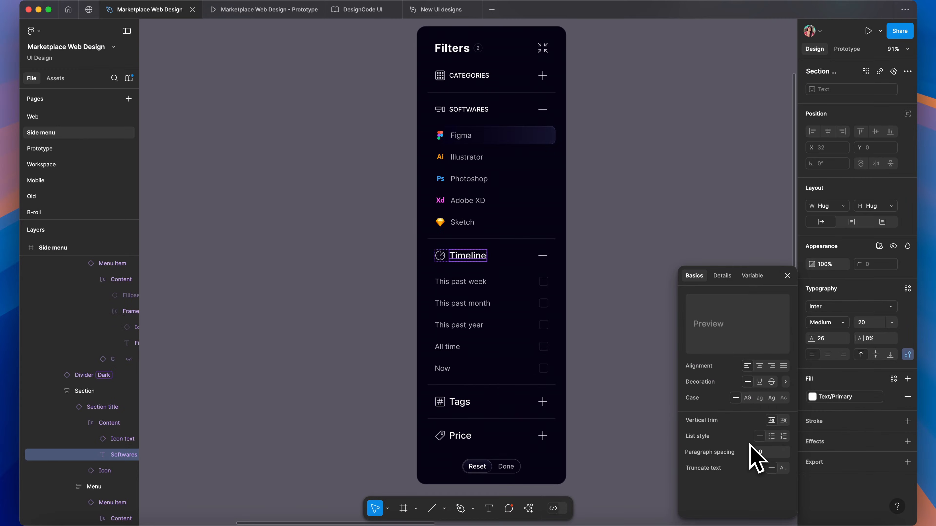
click(747, 398)
click(891, 322)
click(872, 284)
Step: Set the Tags section title to uppercase with font size 14
click(466, 401)
double_click(313, 355)
click(921, 318)
click(672, 391)
key(Escape)
click(898, 273)
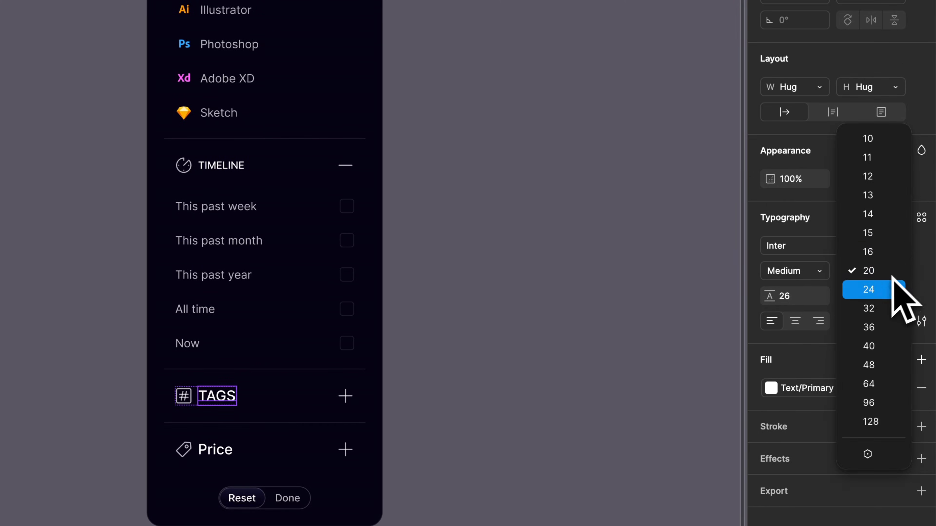
click(868, 214)
Step: Set the Price section title to uppercase with font size 14
double_click(215, 449)
click(921, 321)
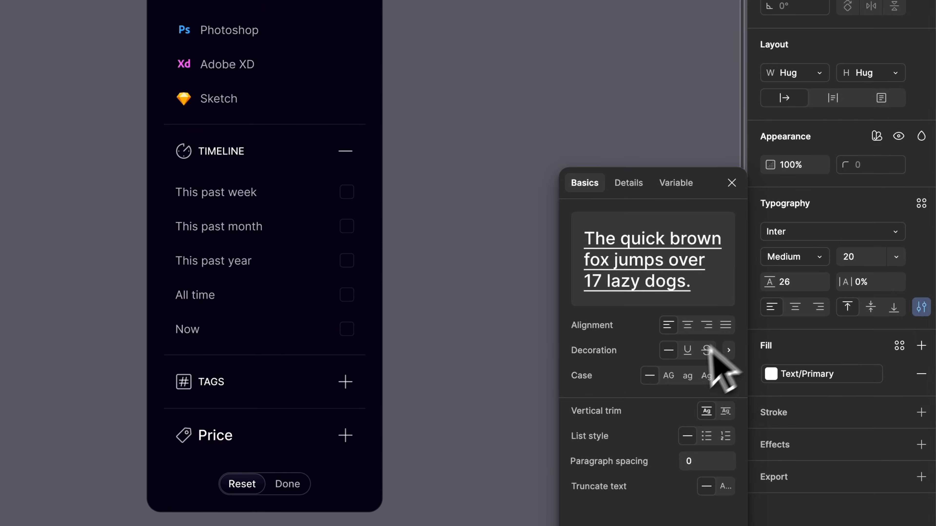
click(668, 376)
click(896, 256)
click(866, 199)
click(606, 329)
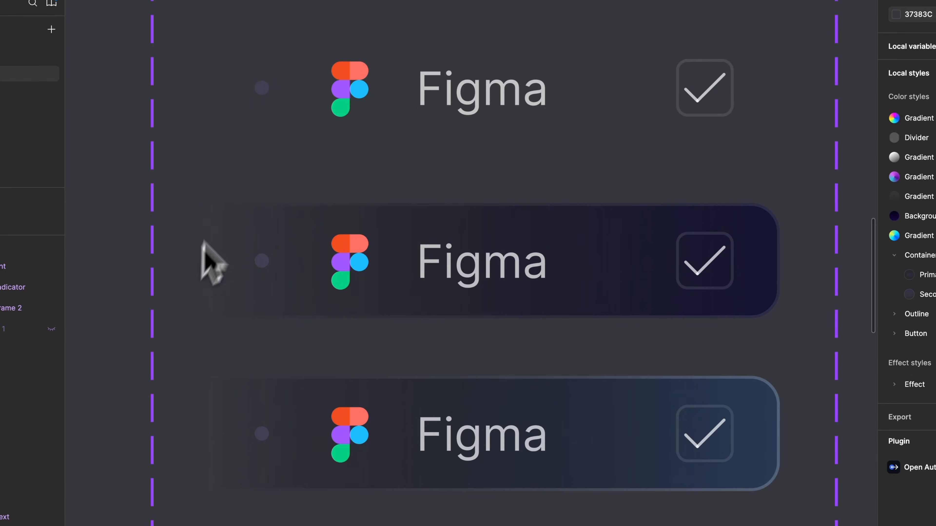
Step: Inspect the size and fill of the indicator dot in the Menu item component's unselected variant
super+click(262, 89)
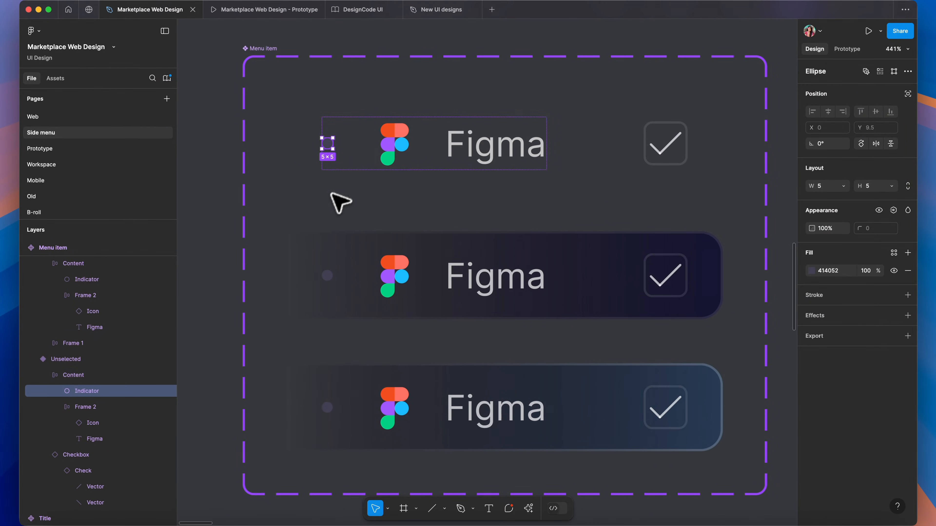
click(337, 210)
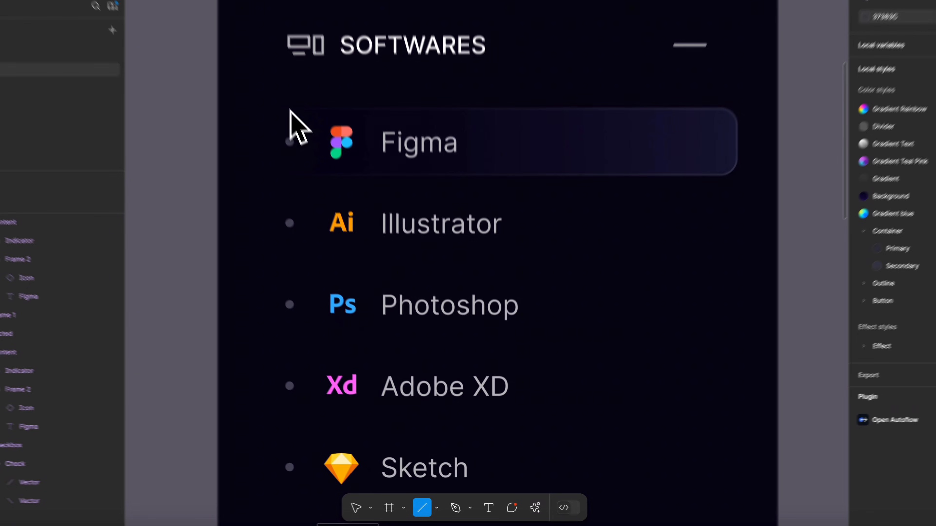
Step: Draw a vertical line about 235 long through the Softwares list's indicator dots from Figma to Sketch and set its rotation to -90°
mouse_move(289, 110)
mouse_down()
mouse_move(281, 470)
mouse_move(259, 480)
mouse_move(260, 505)
mouse_up()
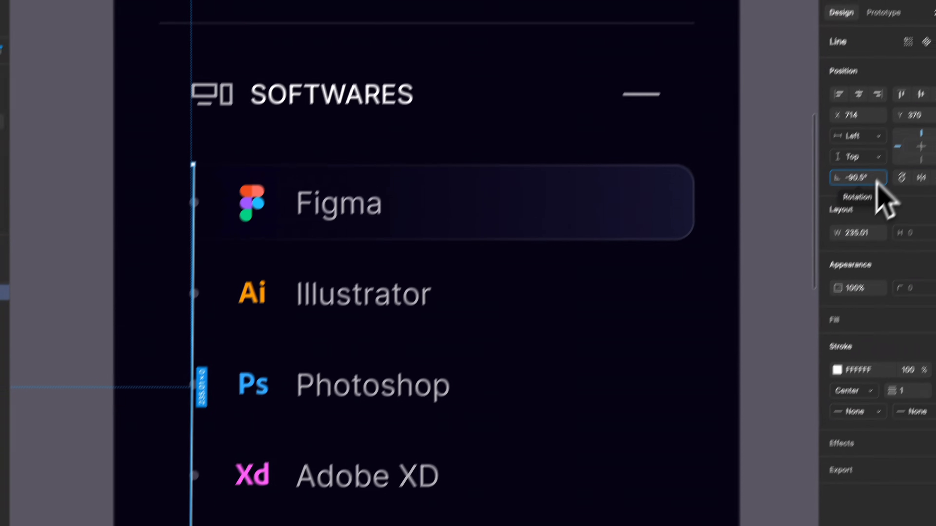
key(BackSpace)
key(BackSpace)
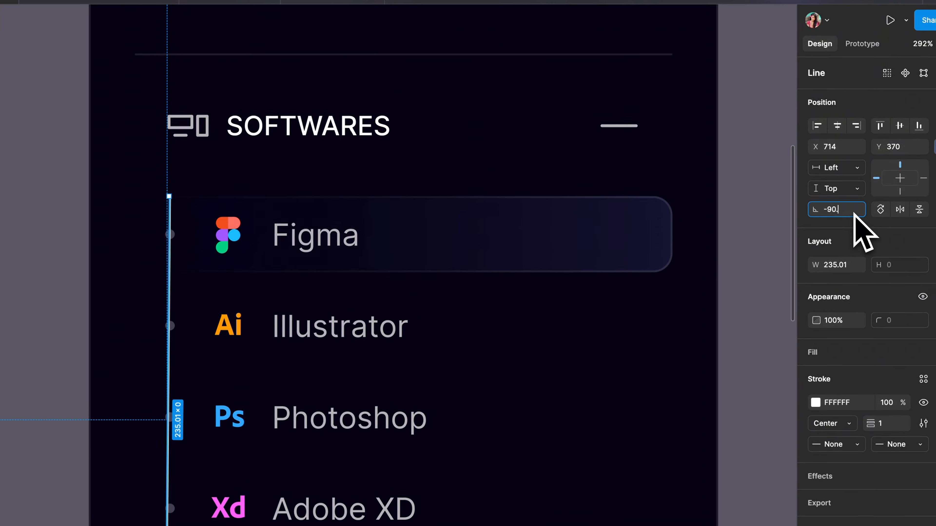
key(Return)
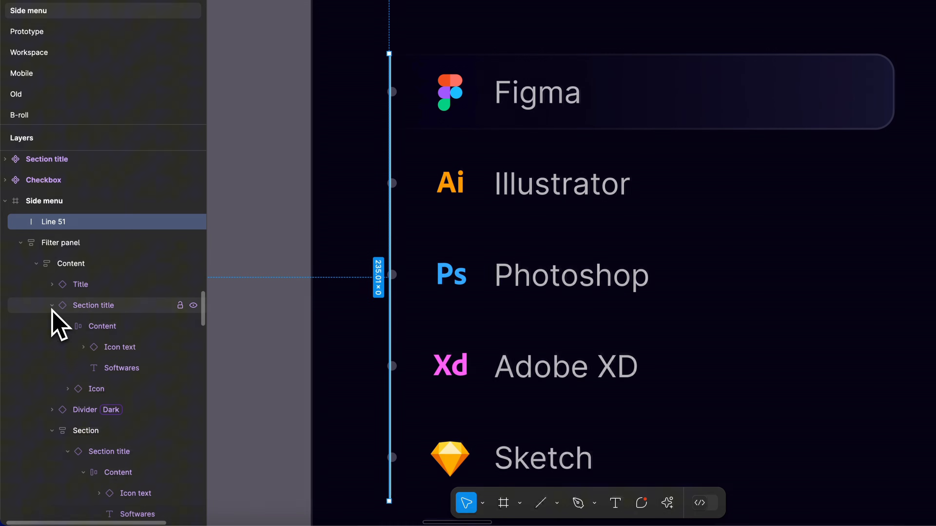
Step: Move the vertical line's layer into the Softwares section frame and make it ignore auto layout
click(52, 306)
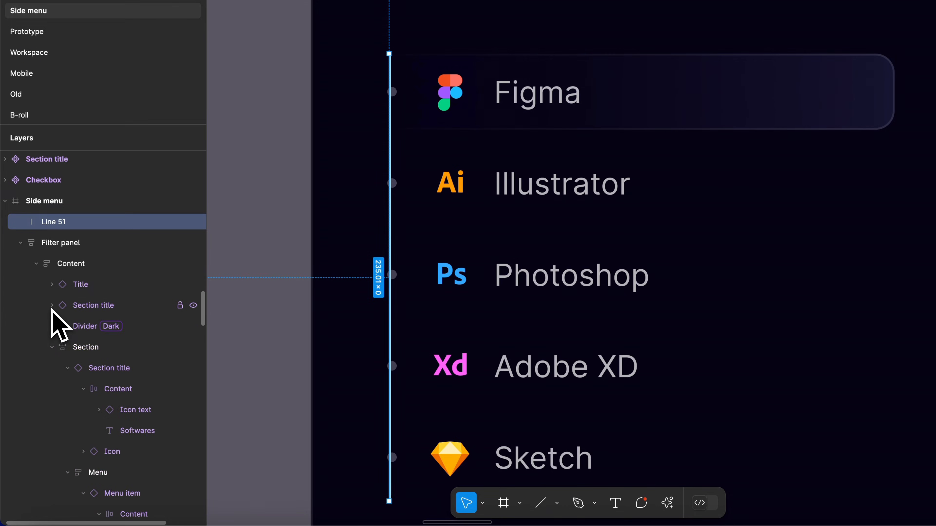
drag(66, 224, 93, 363)
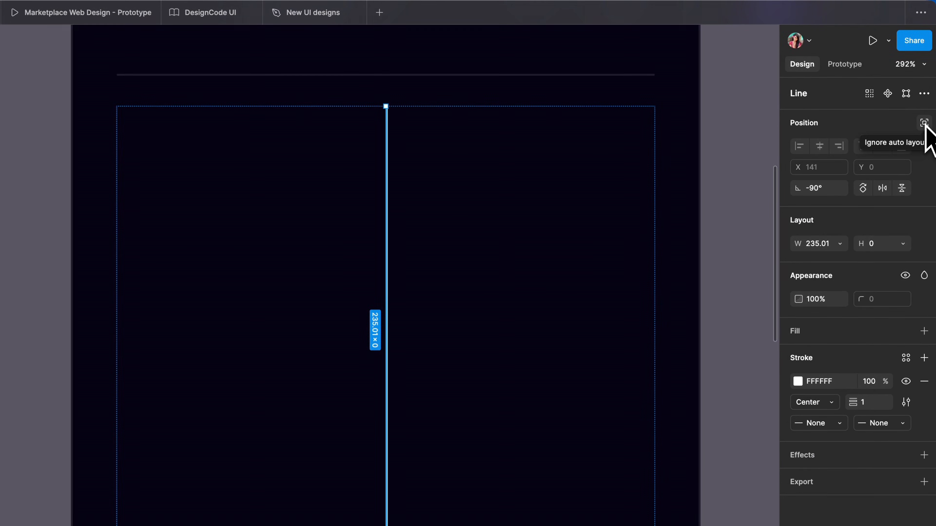
click(924, 123)
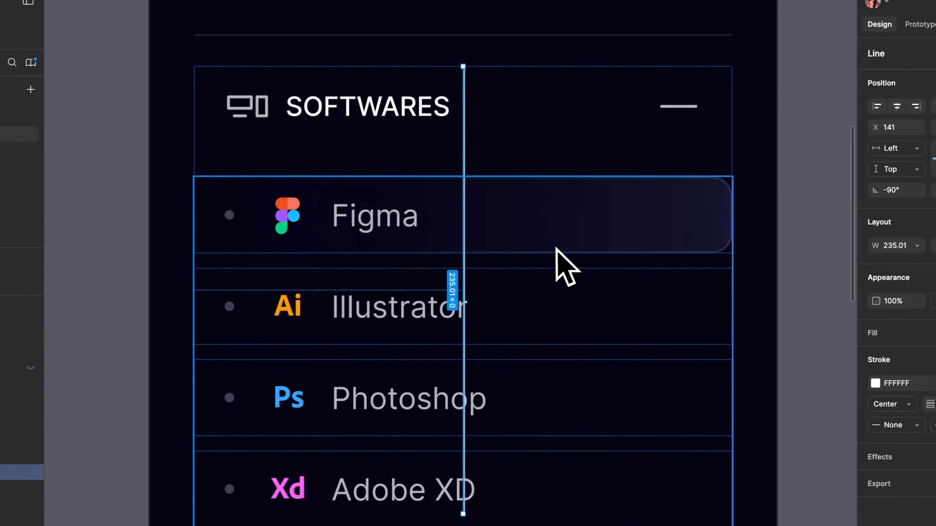
Step: Move the line to X 18 and down beside the list so it runs through the indicator dots from Figma to Sketch
key(shift+Left)
key(shift+Left)
key(shift+Left)
key(shift+Left)
key(shift+Left)
key(shift+Left)
key(shift+Left)
key(shift+Left)
key(shift+Left)
key(shift+Left)
key(shift+Left)
key(shift+Left)
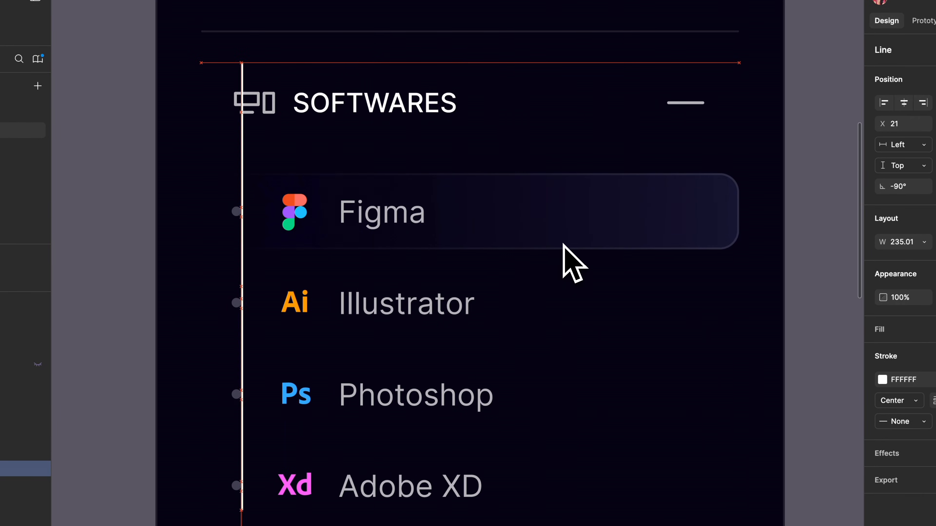
scroll(567, 259, down, 3)
key(Left)
key(Left)
key(Left)
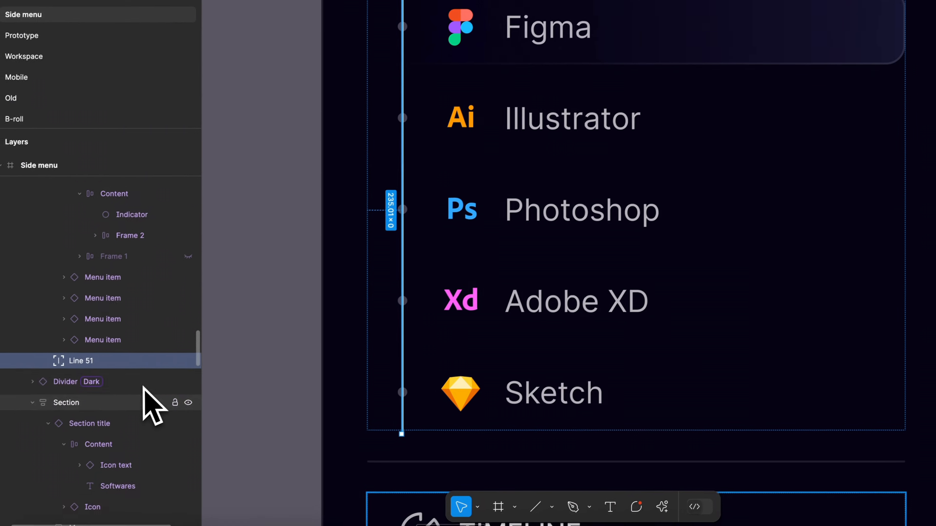
Step: Reorder the line's layer into the Softwares section's Menu frame, ahead of the first Menu item
scroll(156, 393, up, 2)
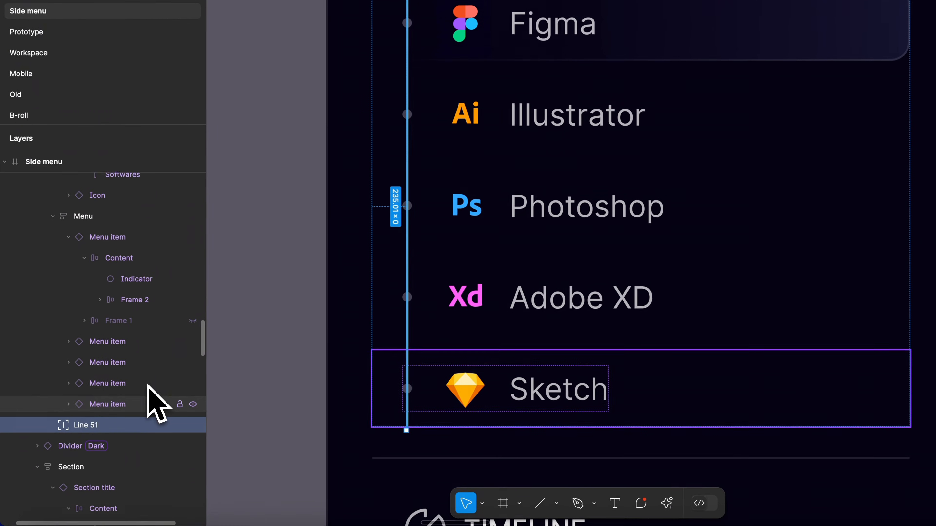
scroll(147, 384, up, 2)
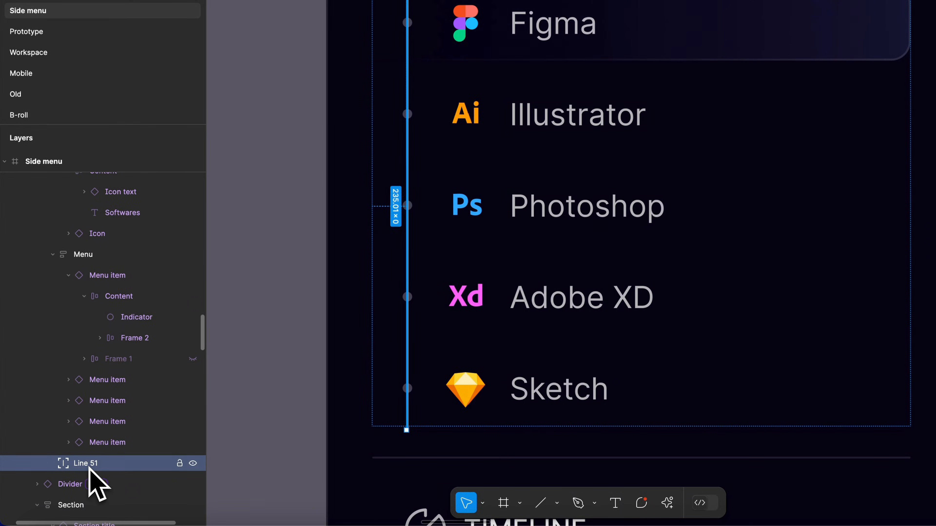
drag(89, 468, 97, 266)
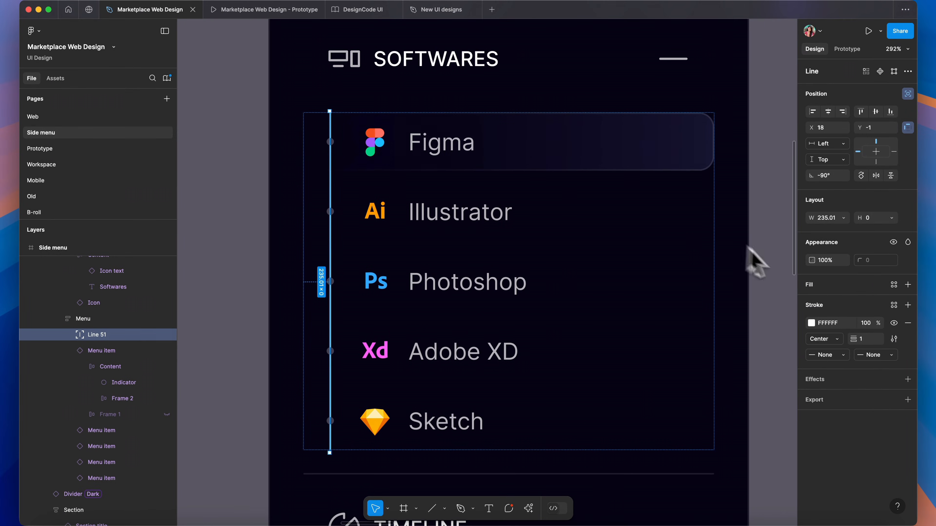
Step: Apply the Tertiary text color from the library to the connecting line's stroke
click(894, 305)
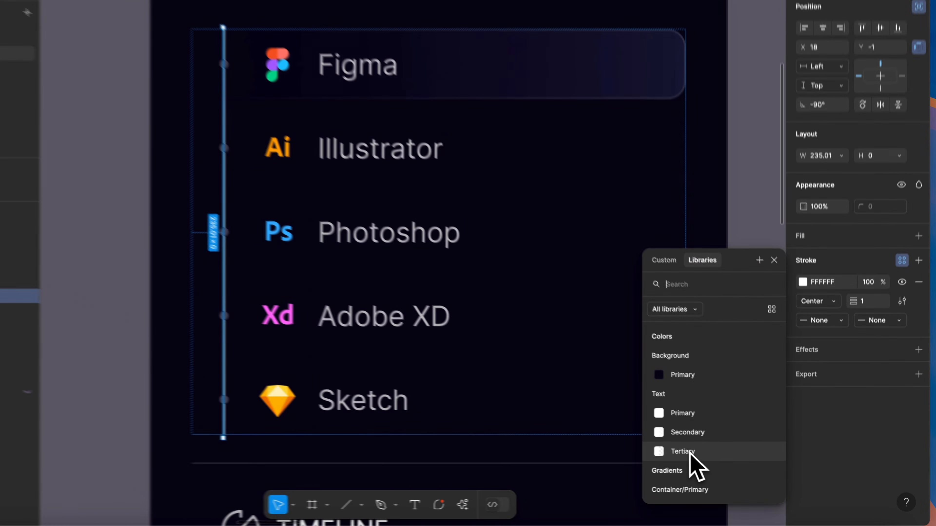
click(690, 456)
click(760, 359)
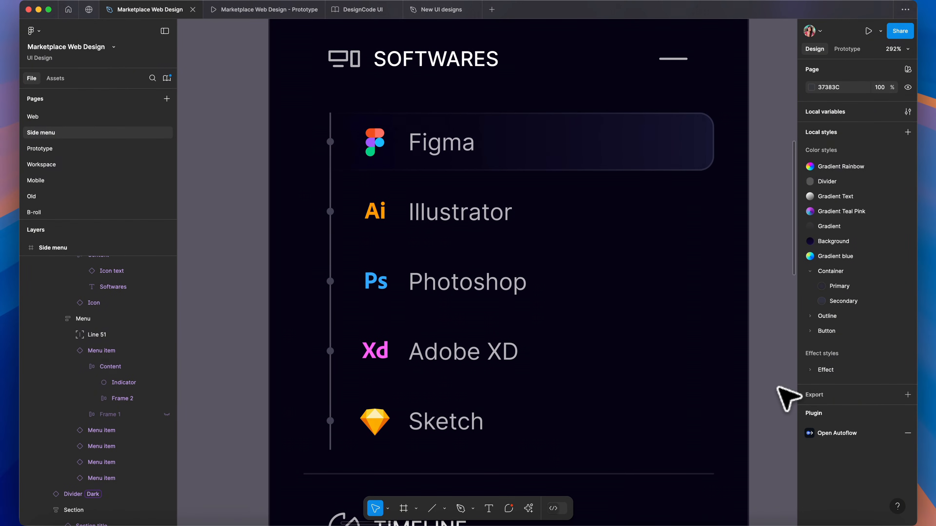
click(331, 313)
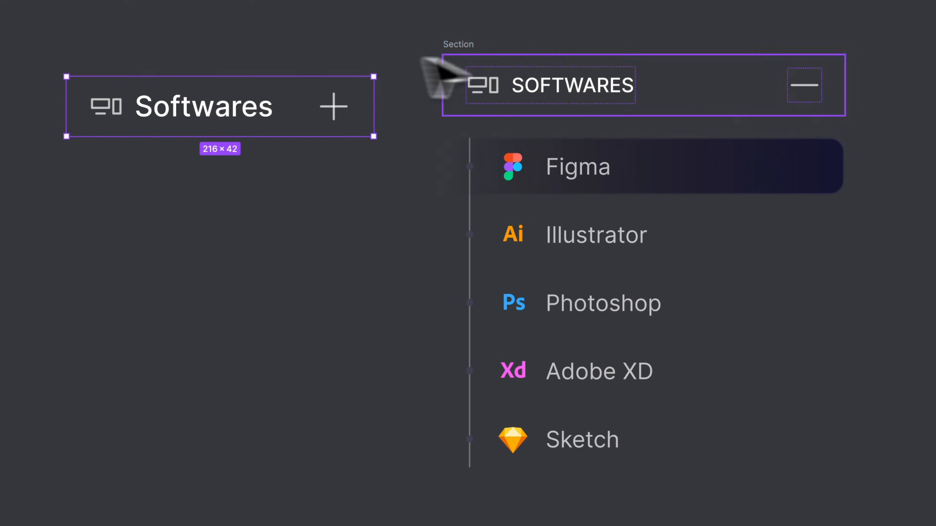
Step: Align the standalone Softwares title with the expanded Softwares section and combine both into a component set named Section
drag(439, 64, 473, 79)
drag(142, 108, 137, 109)
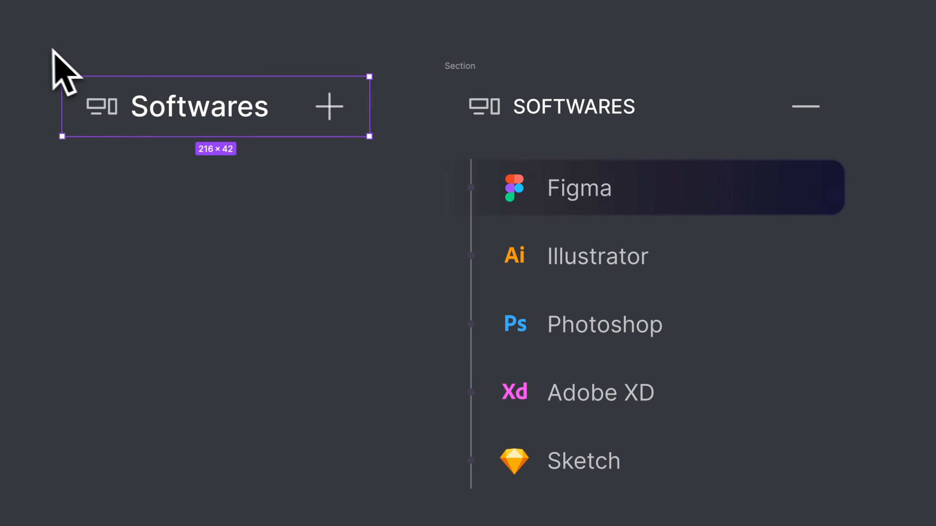
drag(48, 42, 886, 468)
click(854, 161)
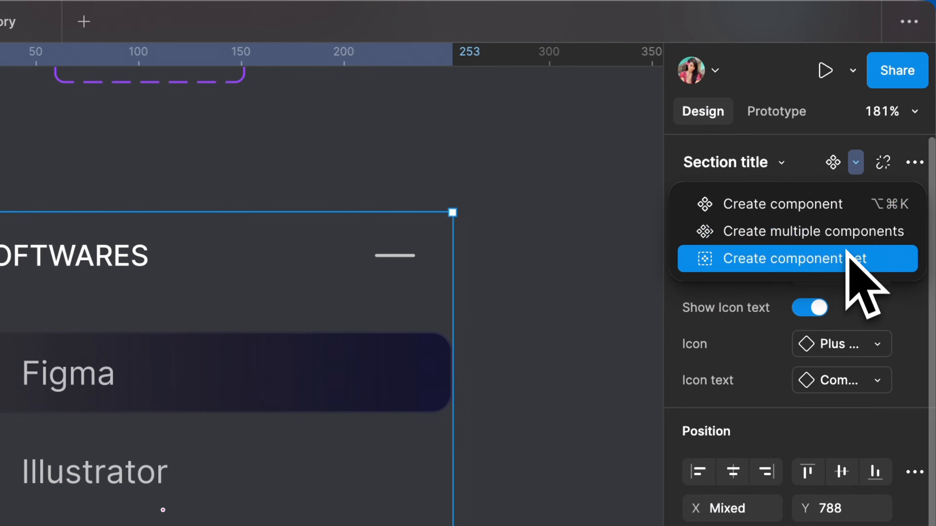
click(847, 259)
double_click(140, 66)
text(Section)
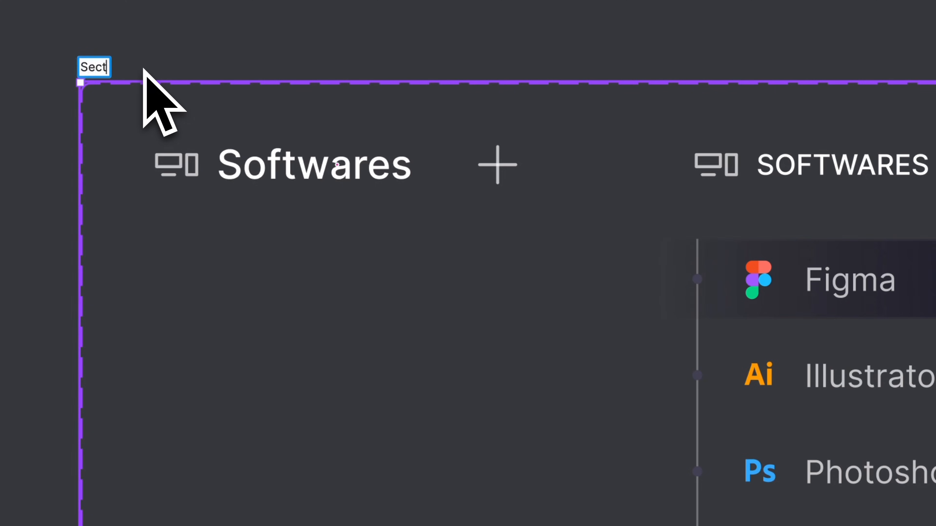
Step: Rename the Section component's variant property to State and set the title-only variant's value to Selected
click(194, 149)
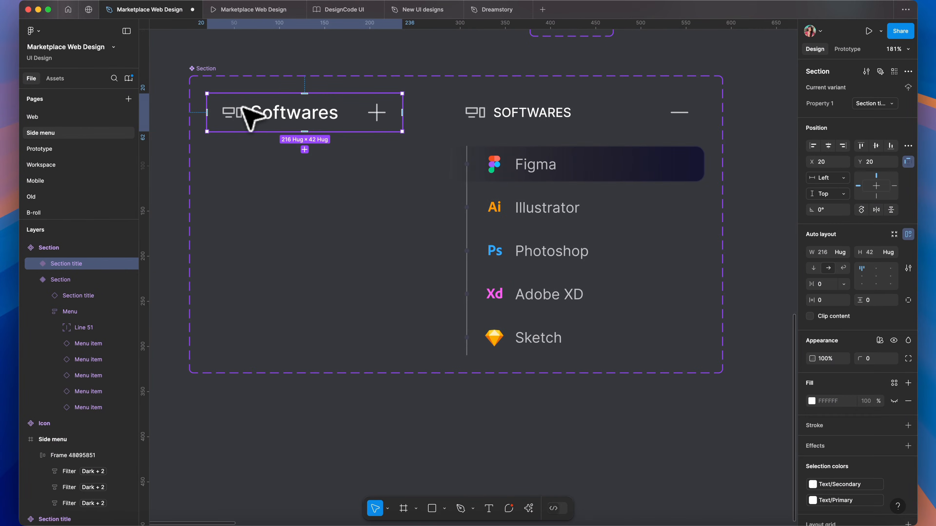
double_click(820, 103)
text(St)
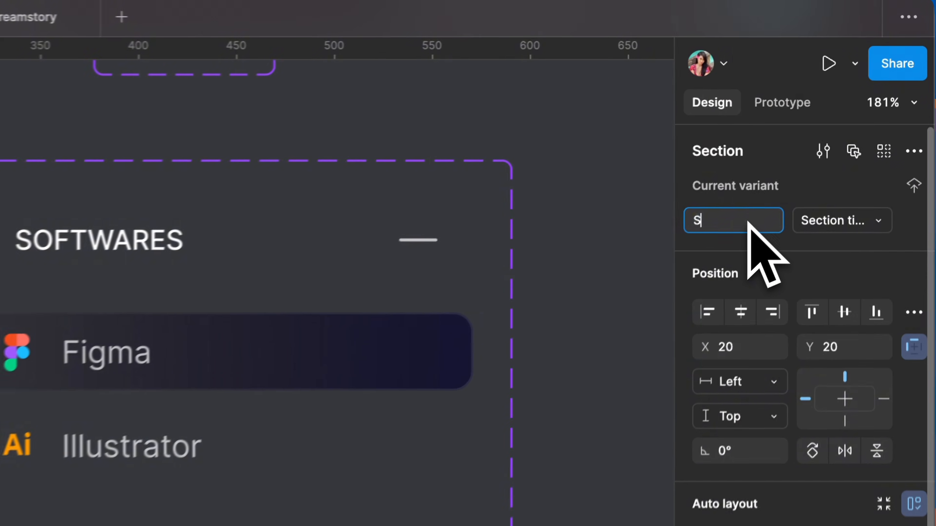
text(ate)
click(863, 246)
text(Se)
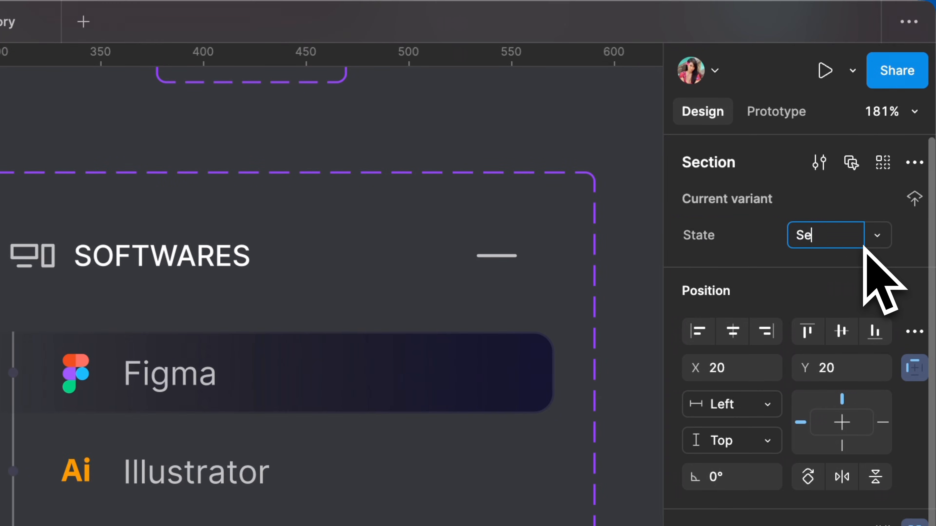
text(lected)
Step: Set the State value of the expanded Softwares list variant to Unselected
click(566, 383)
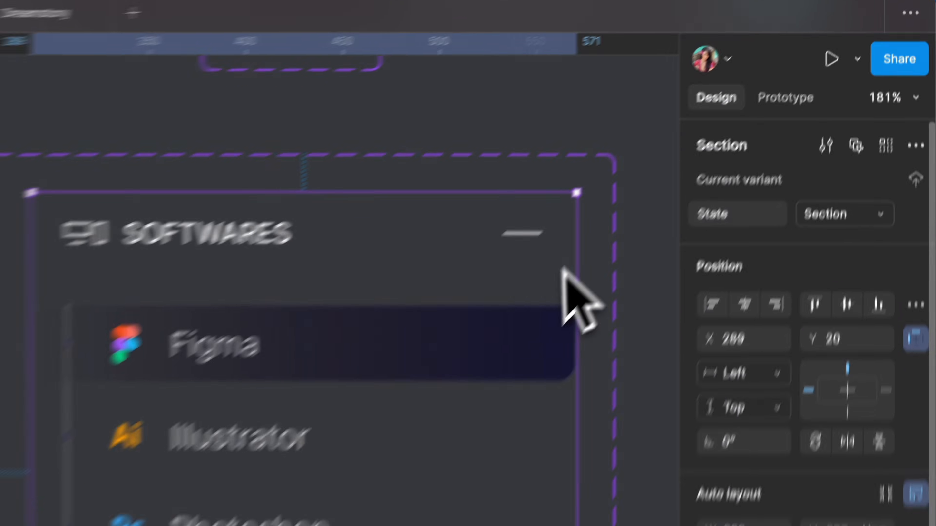
click(829, 220)
text(Unselected)
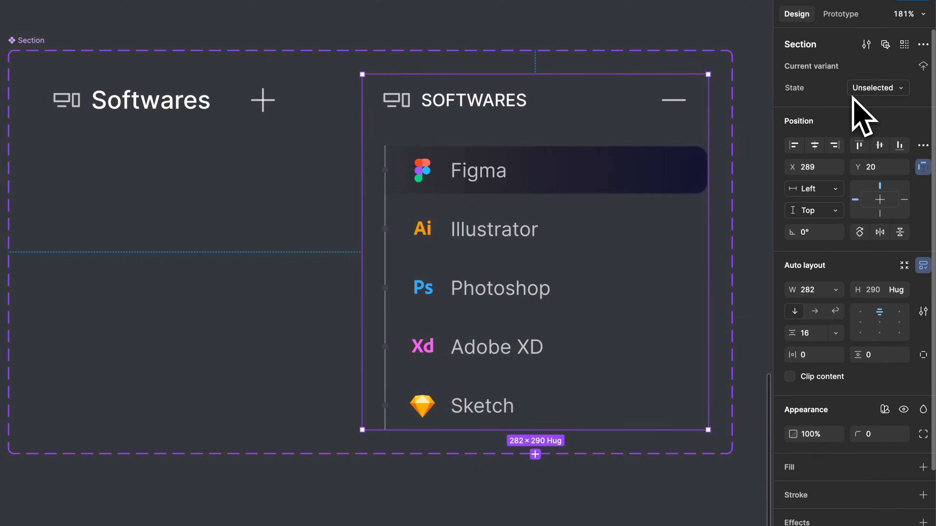
click(232, 112)
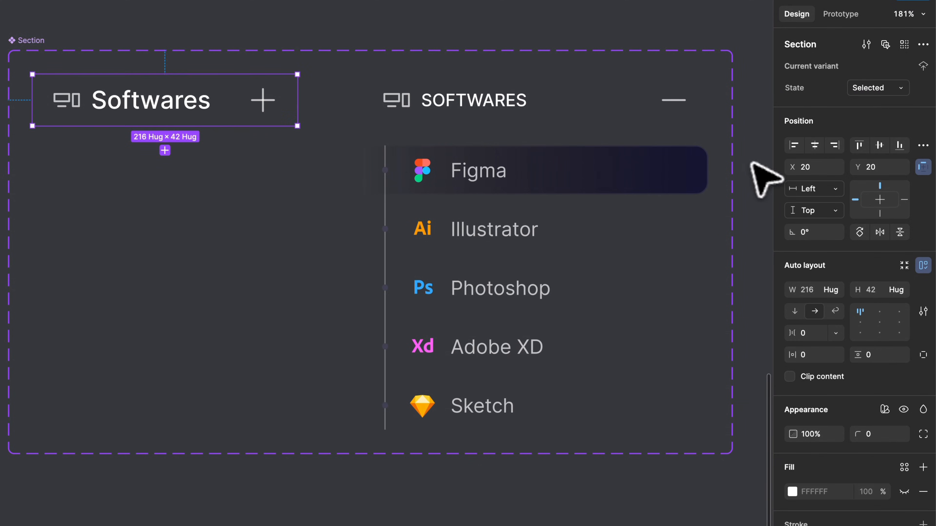
click(751, 173)
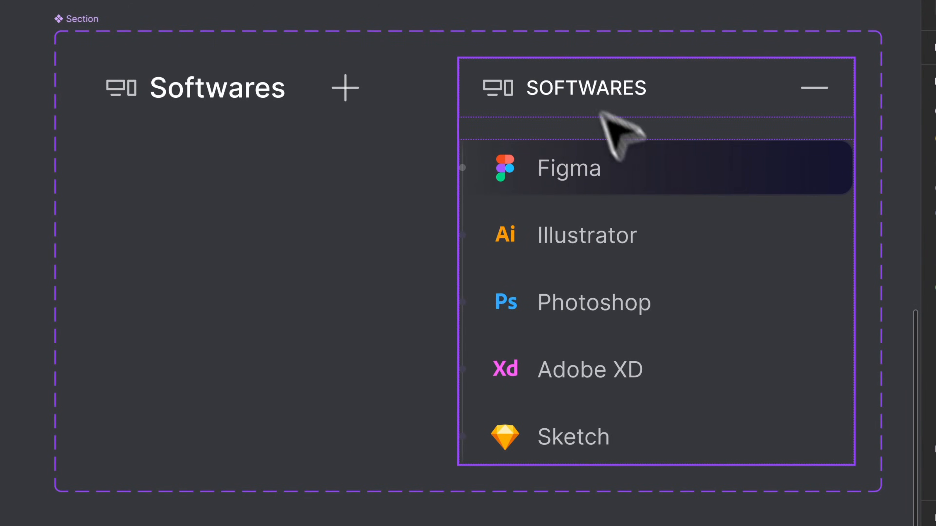
Step: Copy the properties of the title-only variant's Softwares text onto the uppercase title in the expanded variant
right_click(253, 91)
mouse_move(349, 171)
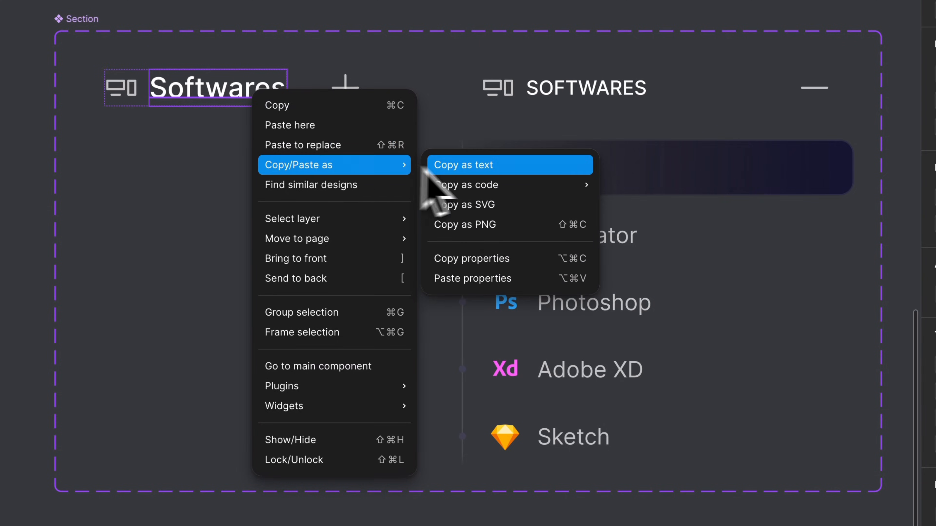
click(493, 260)
click(560, 89)
right_click(562, 89)
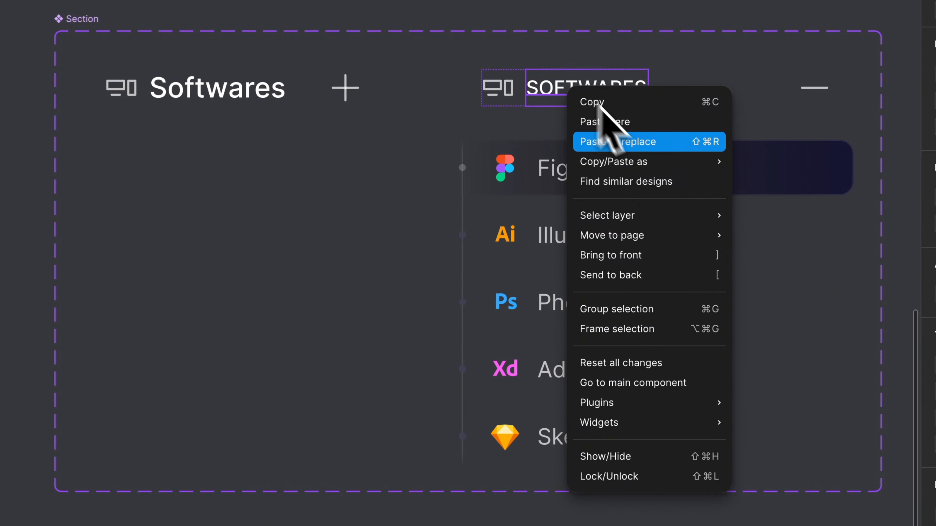
mouse_move(650, 166)
click(780, 275)
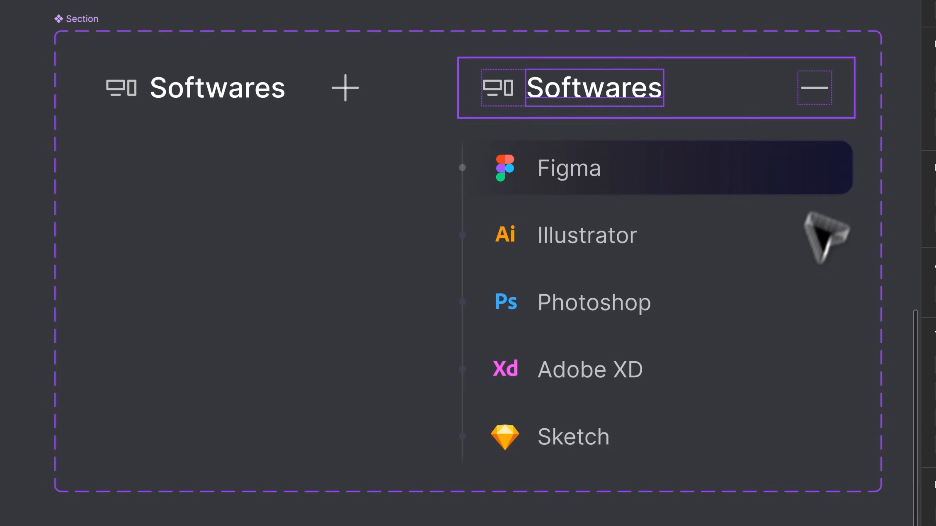
click(815, 3)
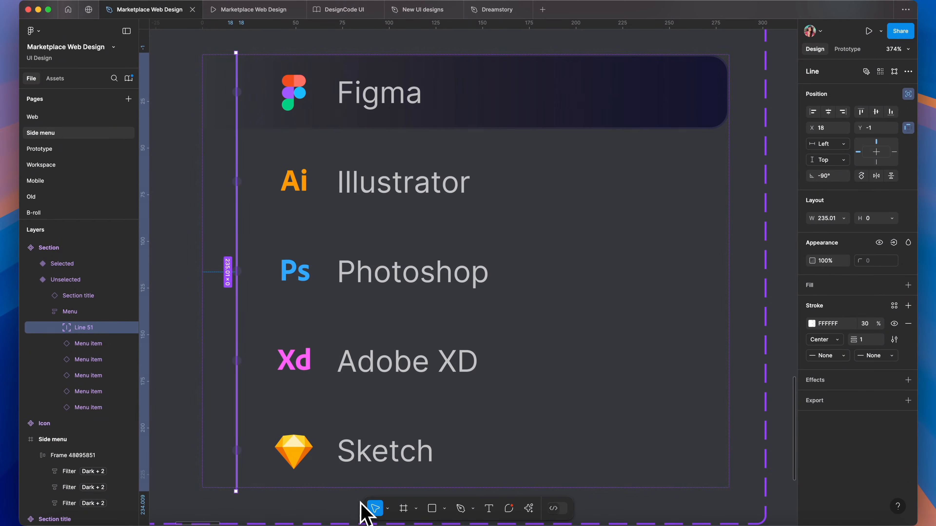
Step: Change the connecting line's stroke to a linear gradient and add stops at 5% and 95%
click(811, 324)
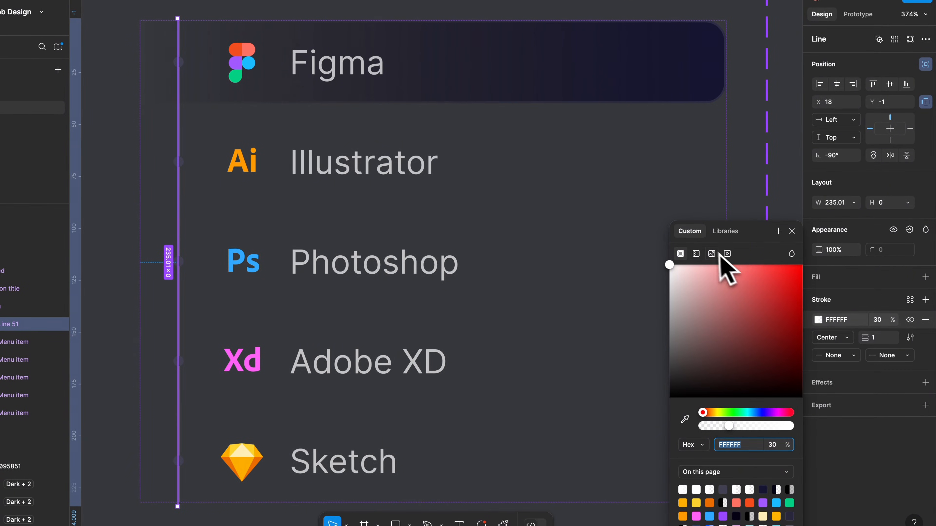
click(698, 257)
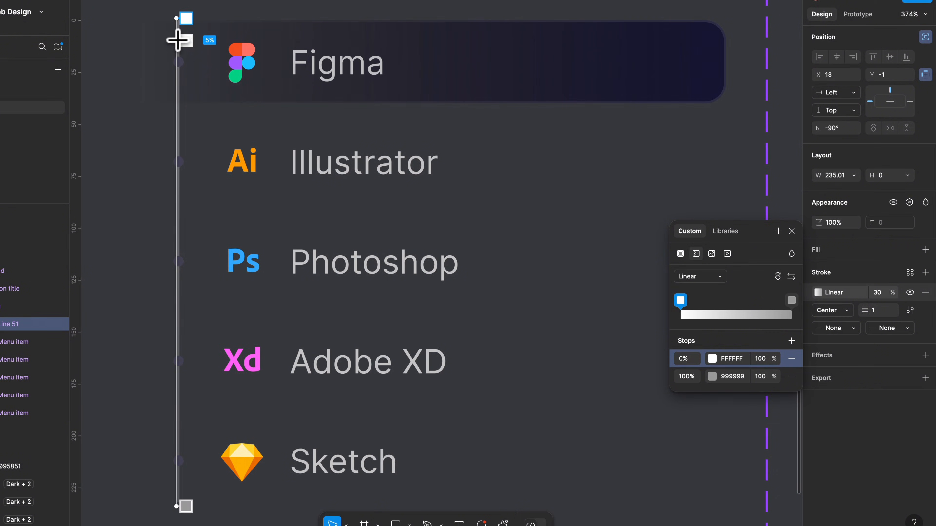
click(177, 39)
click(178, 482)
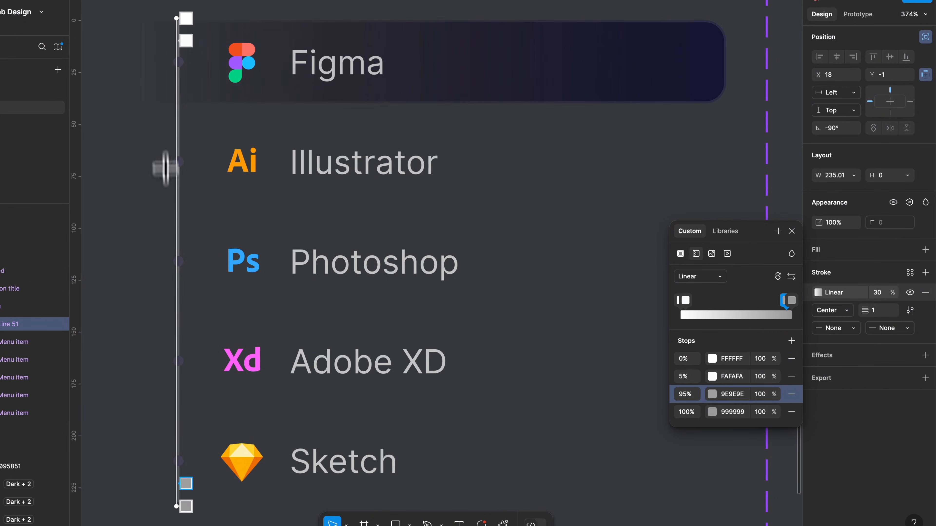
Step: Set the line gradient's 0% stop to the Quaternary library color
click(187, 17)
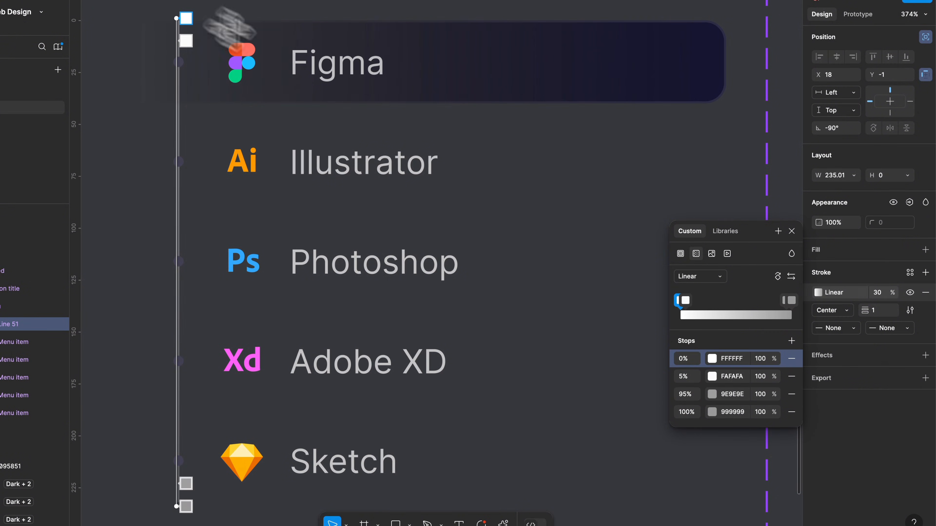
click(712, 358)
click(591, 253)
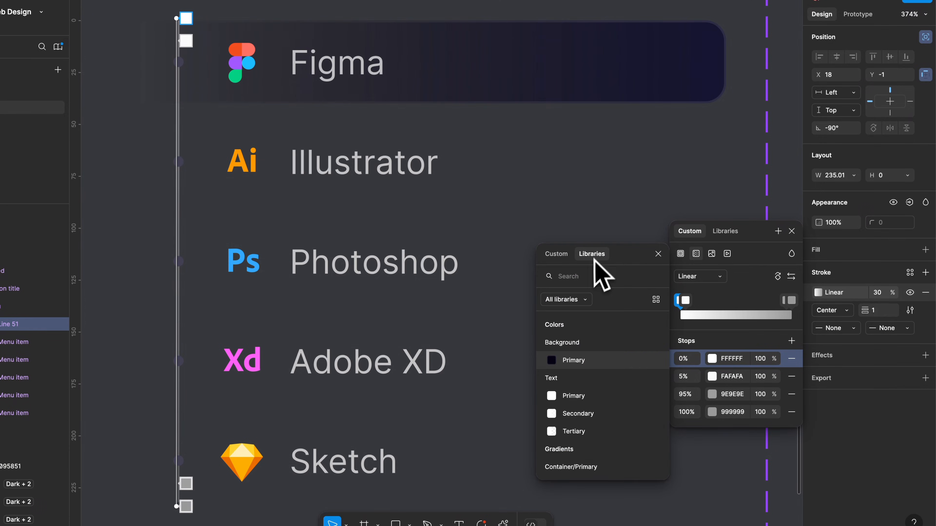
scroll(592, 448, down, 5)
click(578, 415)
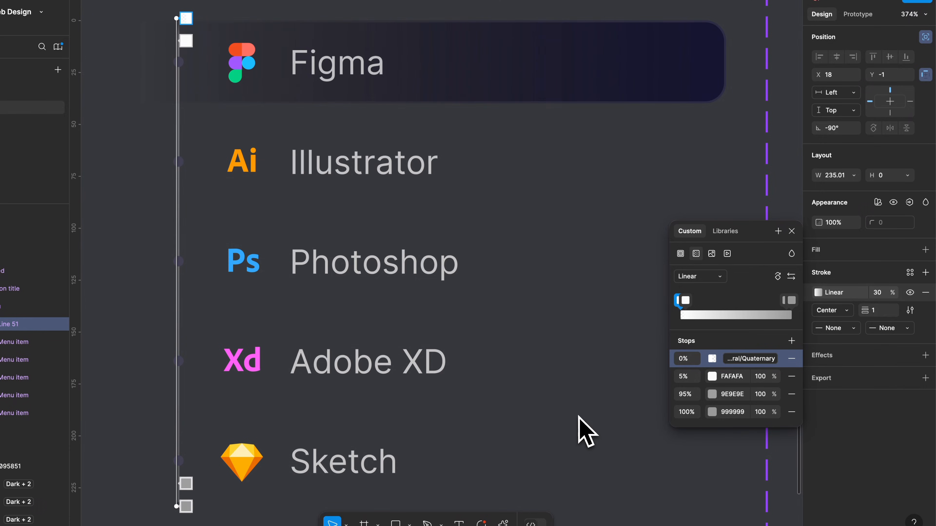
Step: Set the line gradient's 100% stop to the Quaternary library color
click(185, 504)
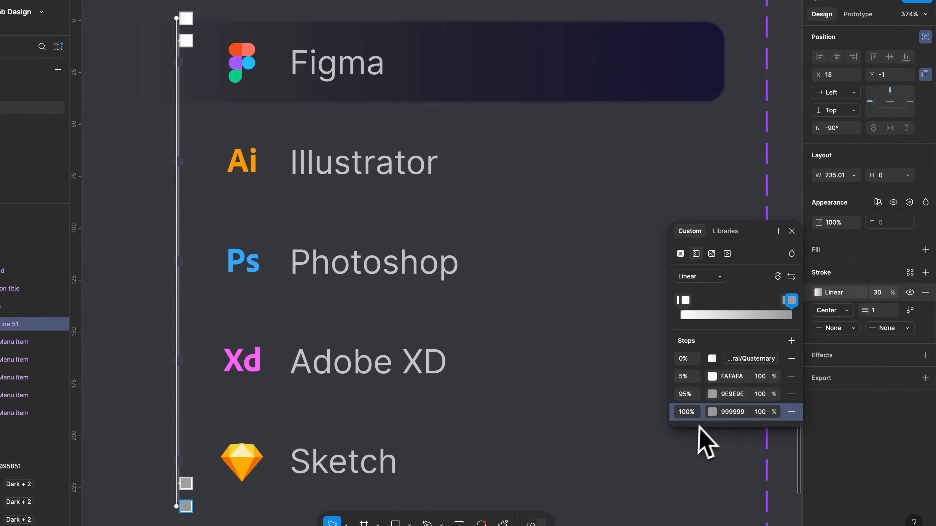
click(712, 412)
click(591, 254)
scroll(582, 397, down, 5)
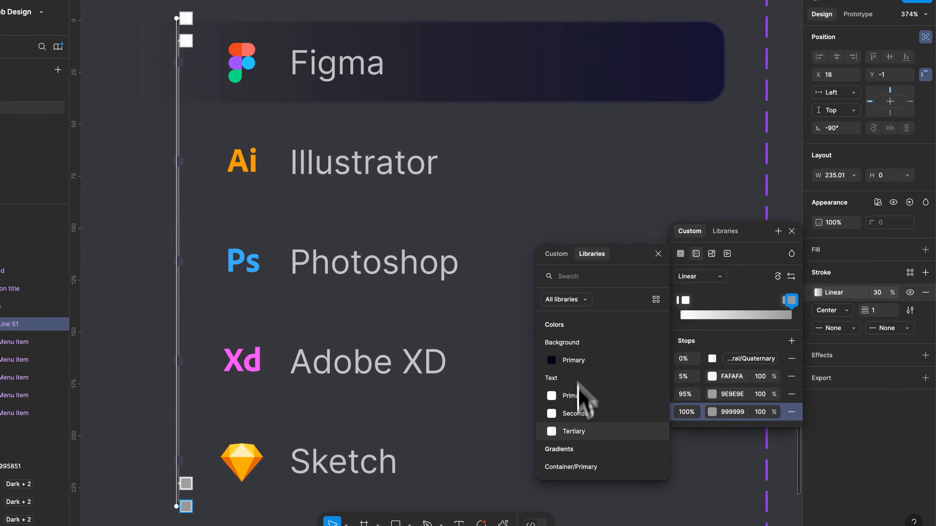
click(582, 450)
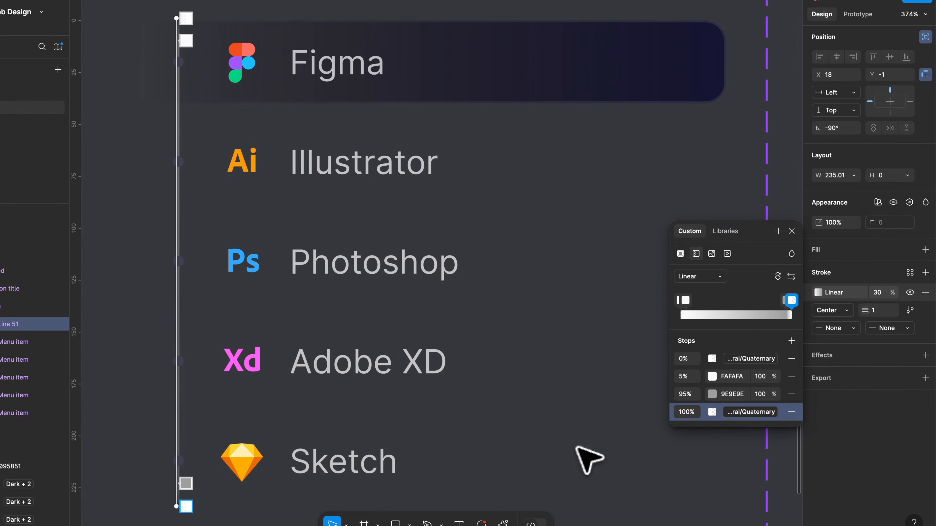
Step: Set the connecting line gradient's 95% stop to the Neutral/Tertiary library color
click(712, 395)
click(592, 254)
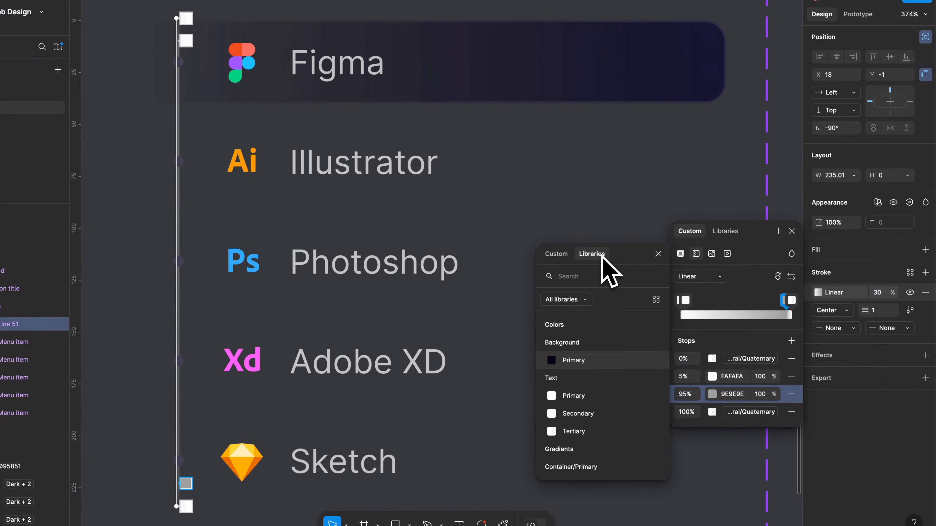
scroll(613, 421, down, 5)
scroll(602, 419, down, 1)
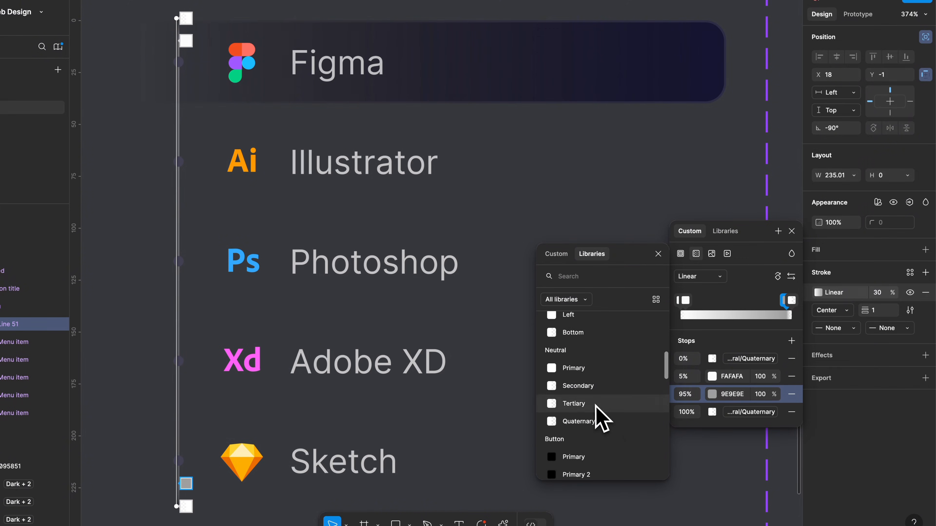
click(602, 419)
Step: Set the connecting line gradient's 5% stop to the Neutral/Tertiary library color and close the color settings
click(712, 377)
click(592, 254)
scroll(595, 438, down, 8)
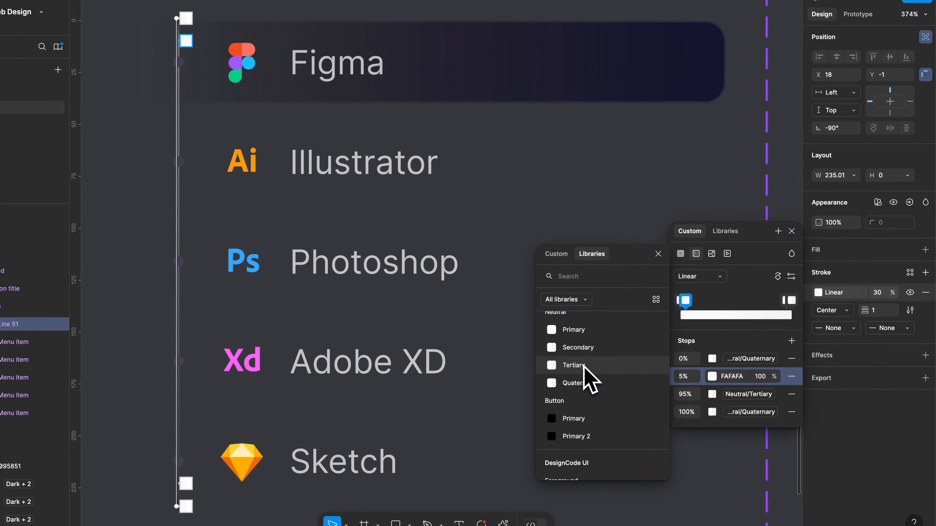
click(584, 366)
click(791, 231)
click(792, 238)
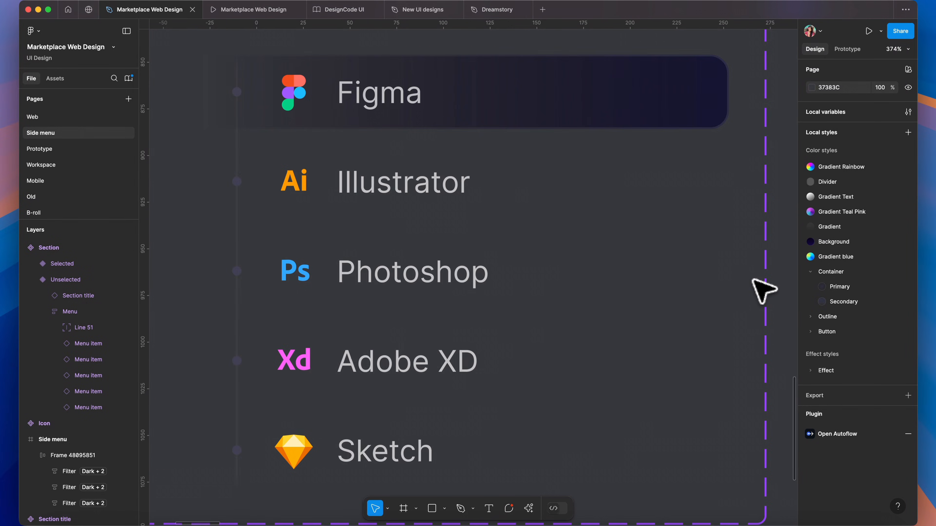
Step: Copy the expanded Softwares variant and replace the Softwares section in the Side menu's filter panel with it
scroll(753, 281, down, 3)
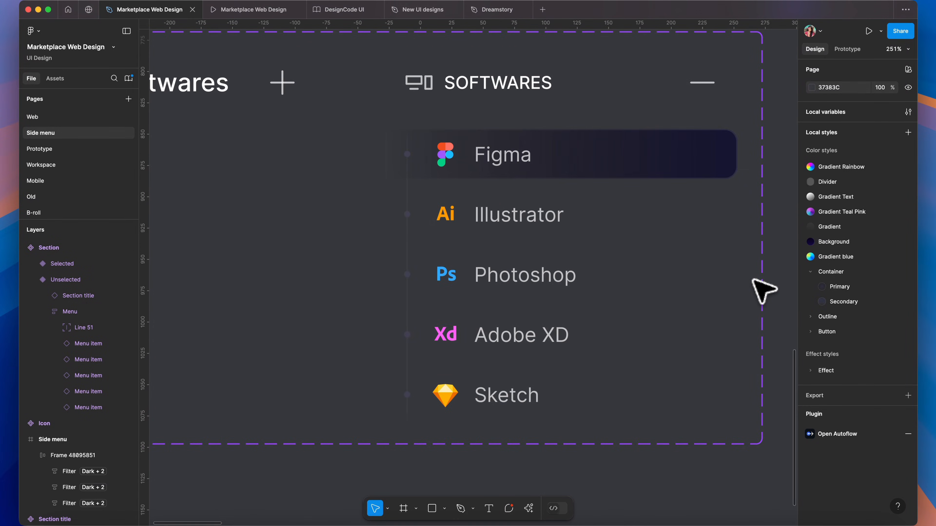
click(571, 259)
right_click(612, 241)
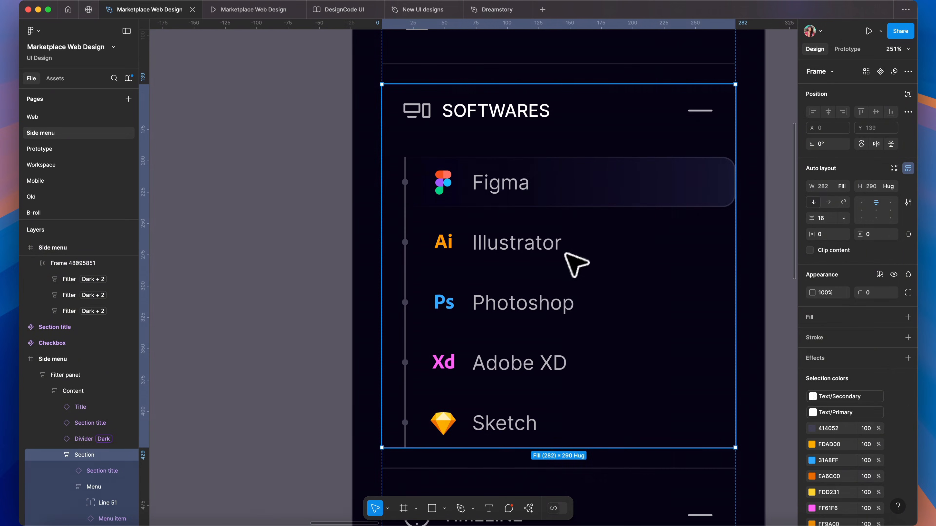
right_click(568, 263)
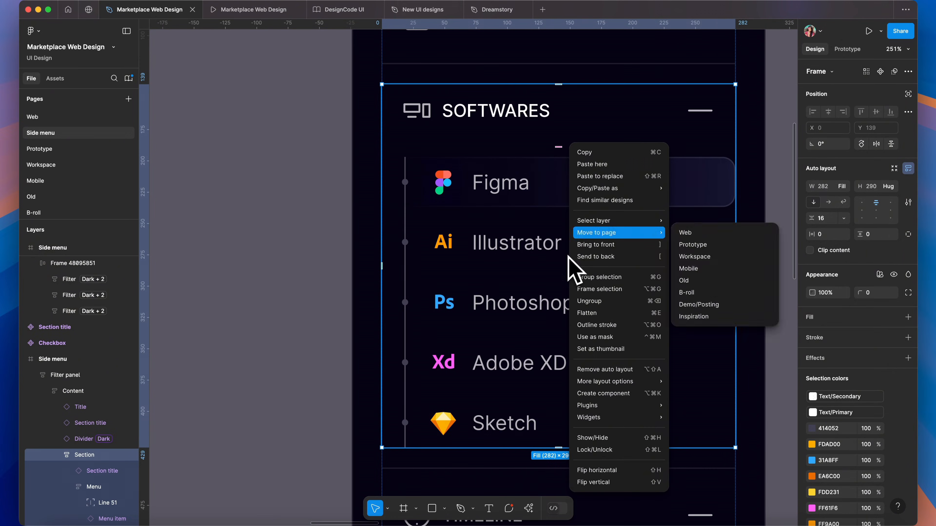
click(608, 176)
click(291, 283)
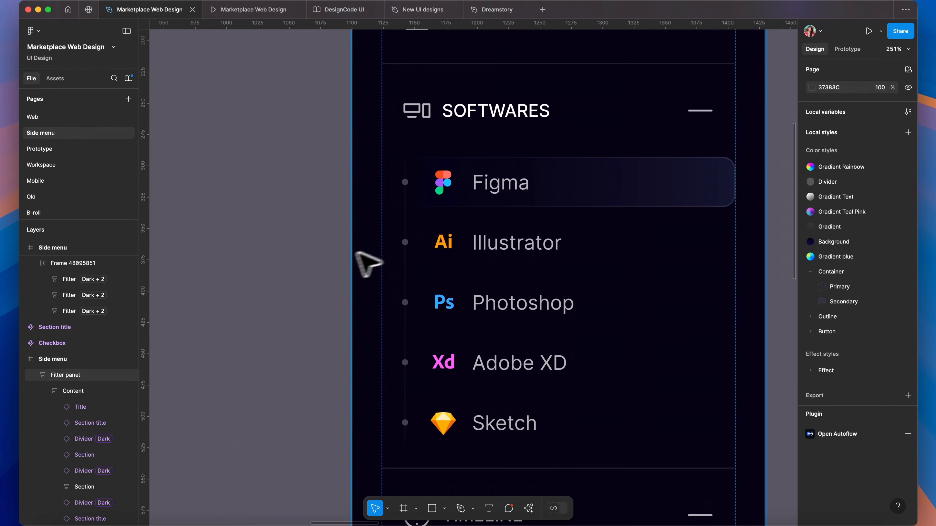
Step: Set the gradient stroke opacity of the connecting line in the expanded Softwares variant to 100%
click(404, 218)
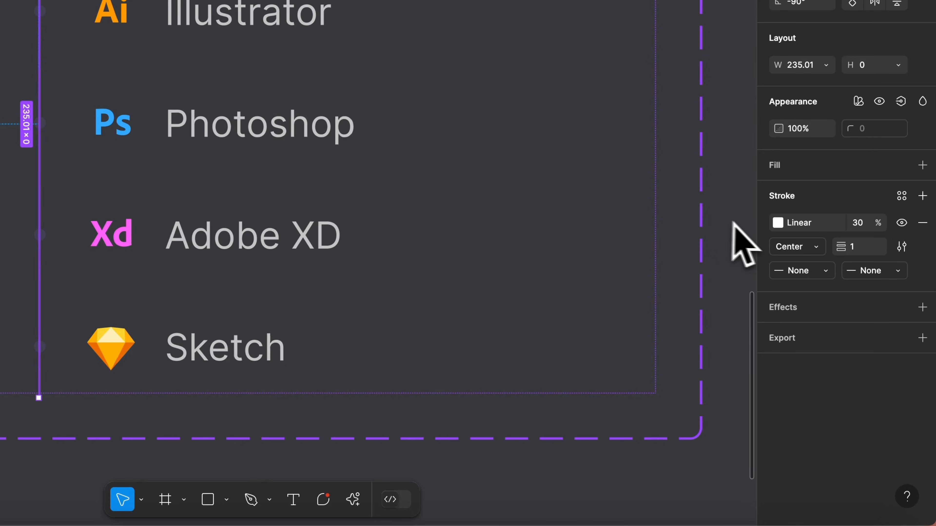
click(777, 223)
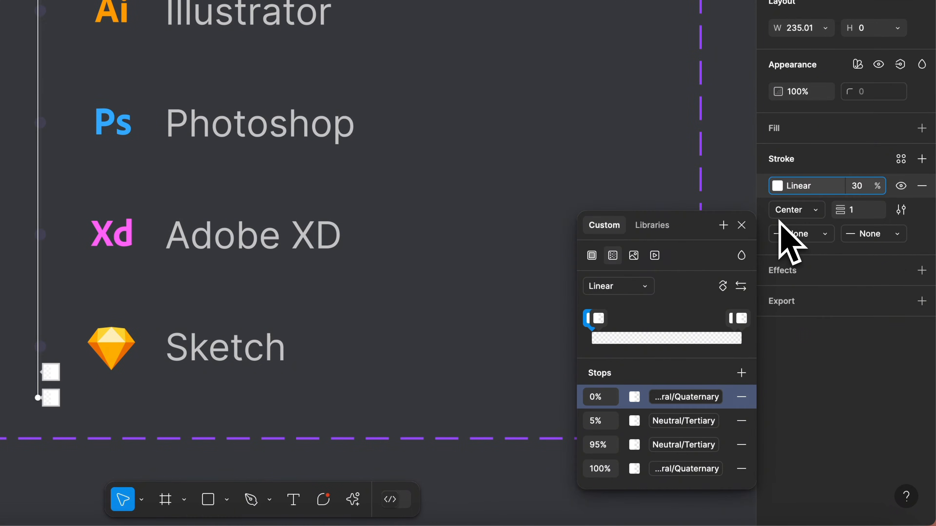
click(860, 192)
click(866, 224)
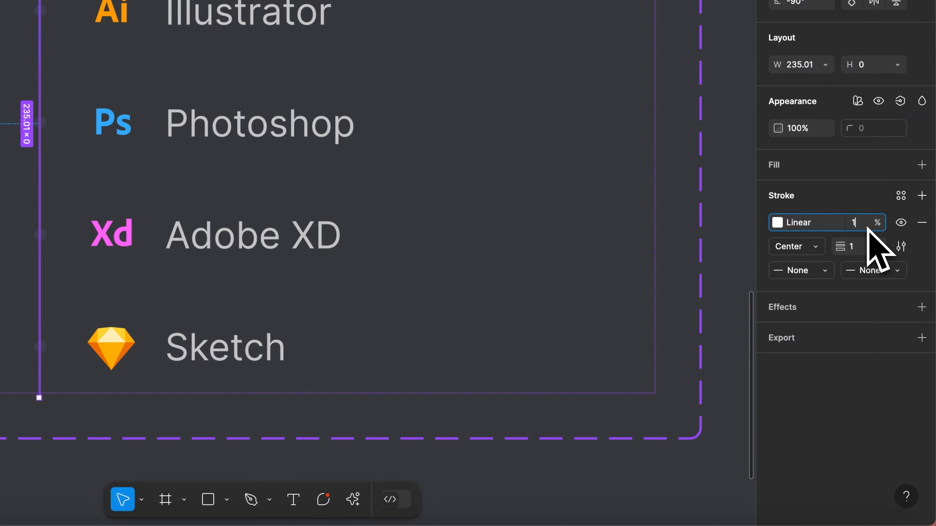
key(Return)
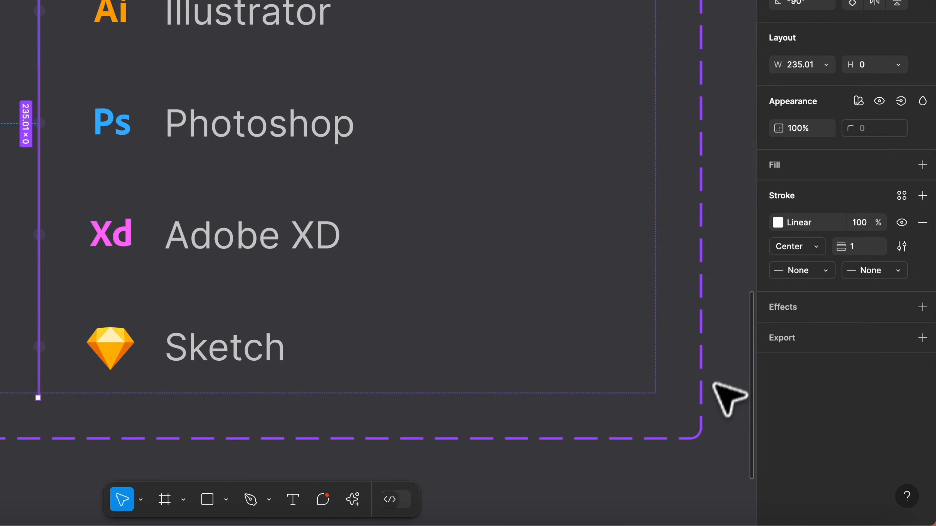
click(714, 385)
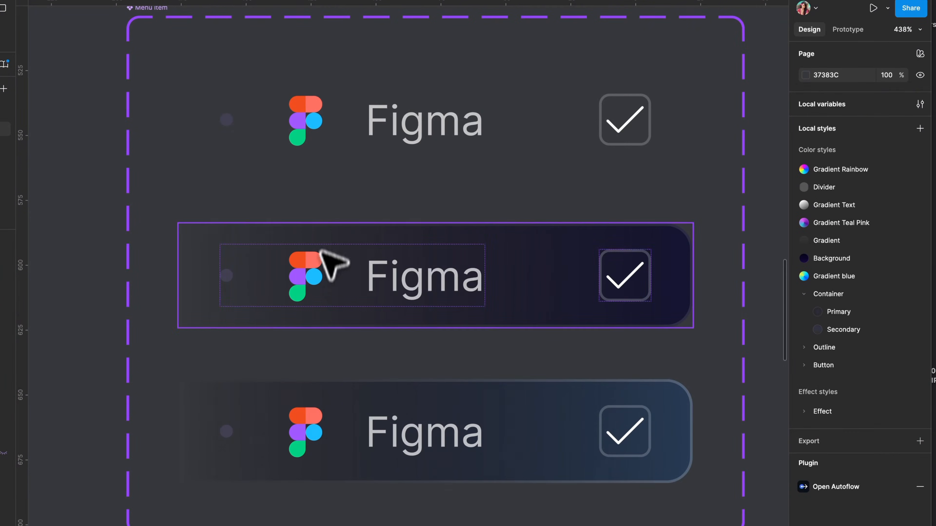
Step: Change the indicator dot's fill in the blue-highlighted Menu item variant to 19BCFE
click(227, 430)
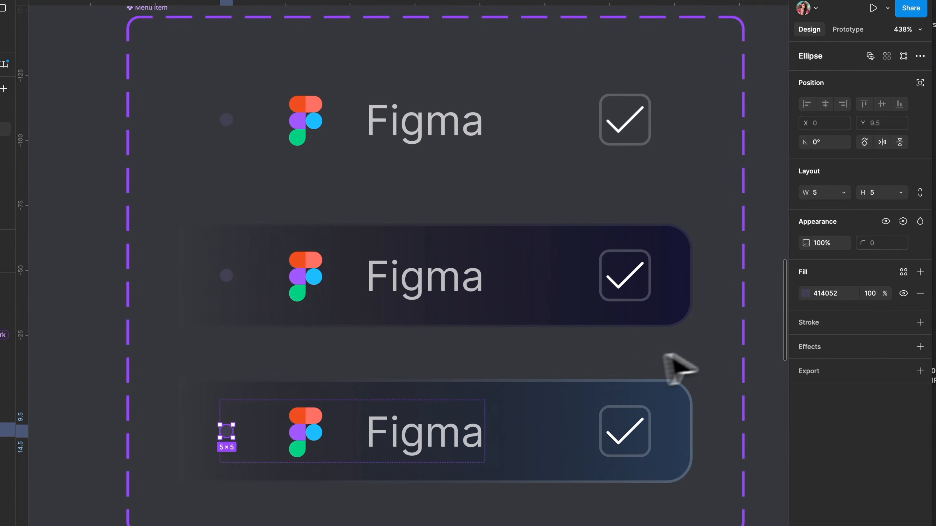
click(806, 294)
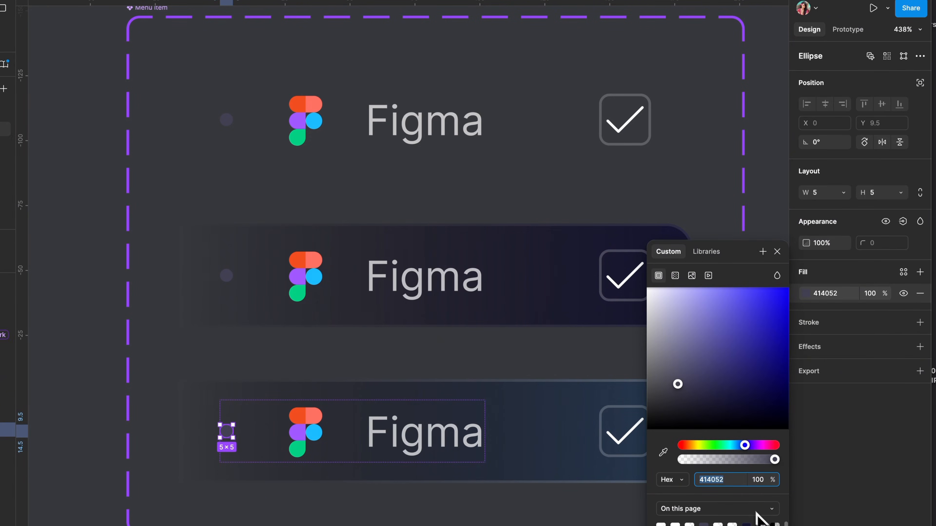
click(775, 522)
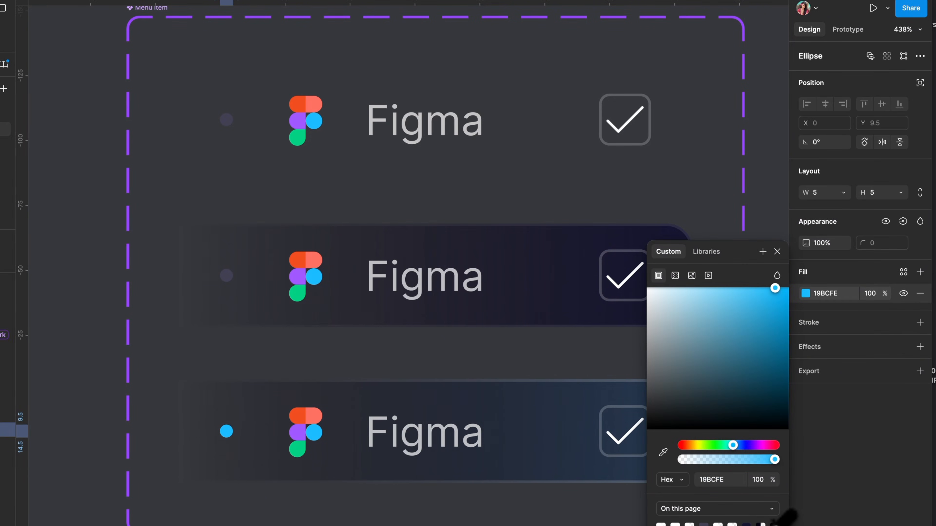
click(786, 260)
Step: Open the library colors for the indicator dot's fill in the dark-highlighted Menu item variant
click(226, 276)
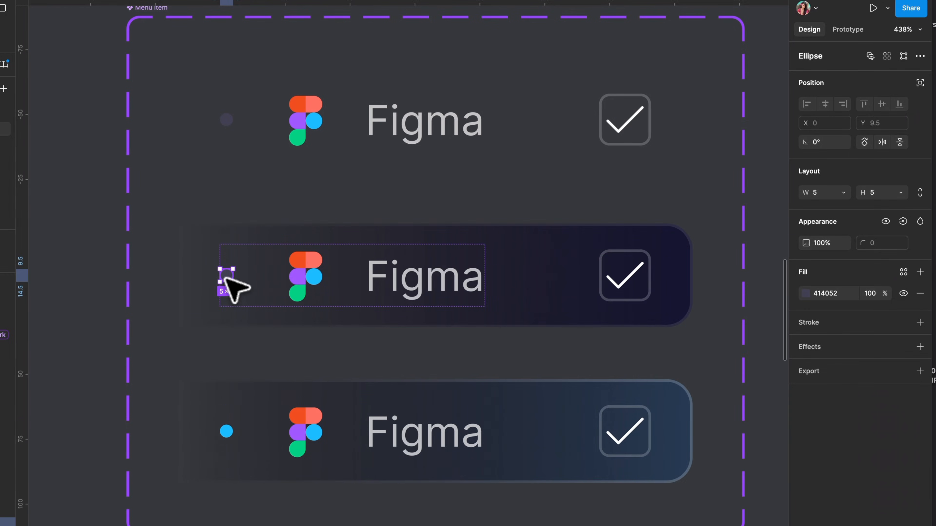
click(806, 294)
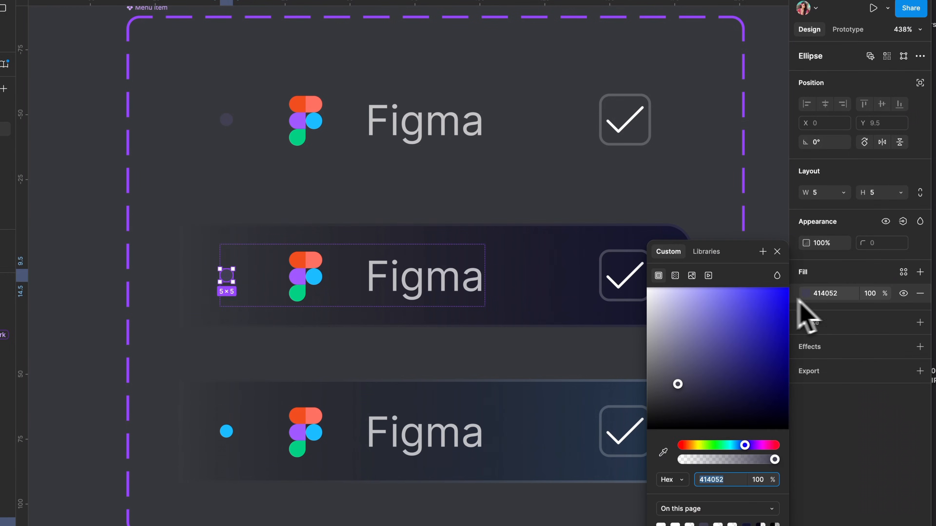
click(706, 252)
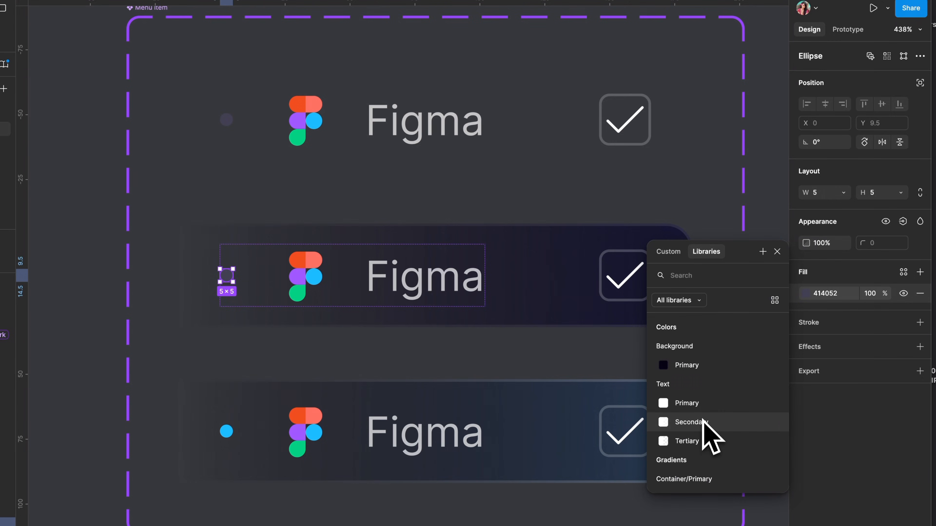
scroll(709, 436, down, 5)
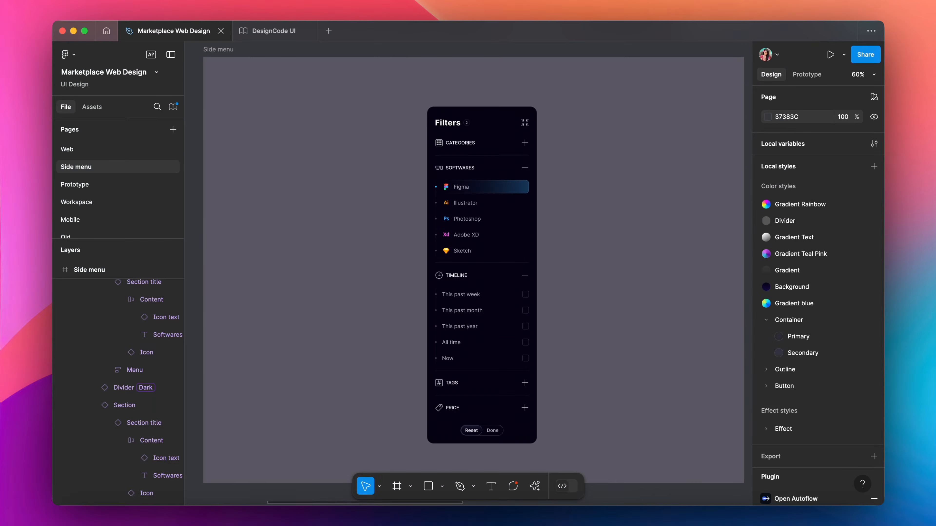